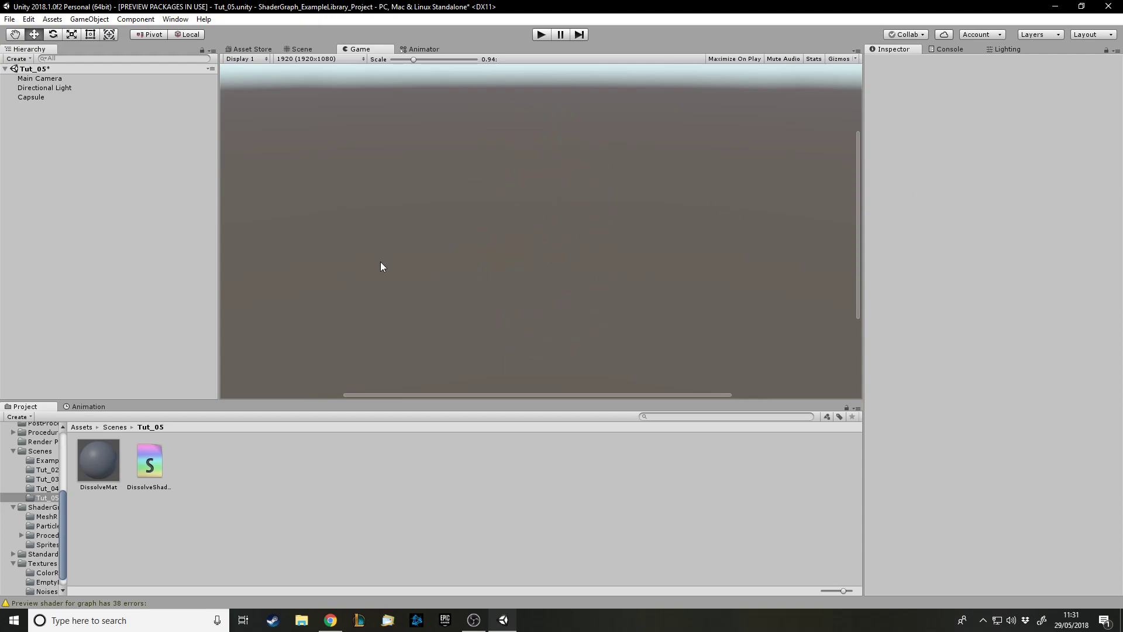
# Step: Delete the existing DissolveMat material and its dissolve shader graph from the Tut_05 folder
pyautogui.scroll(-3, 445, 257)
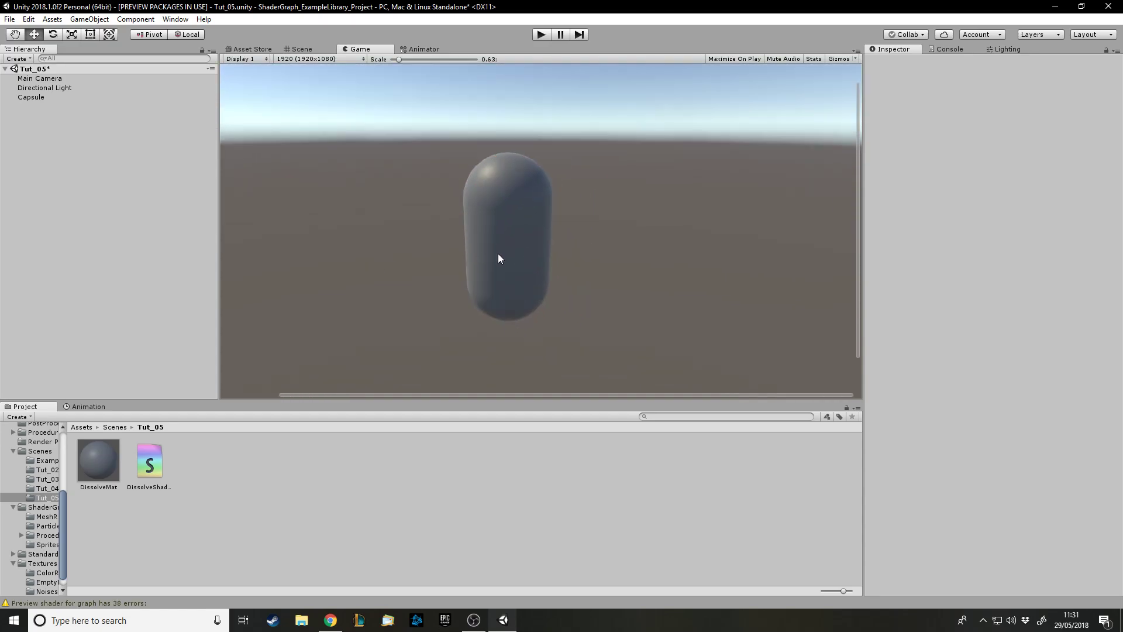
pyautogui.scroll(-2, 514, 218)
pyautogui.click(301, 50)
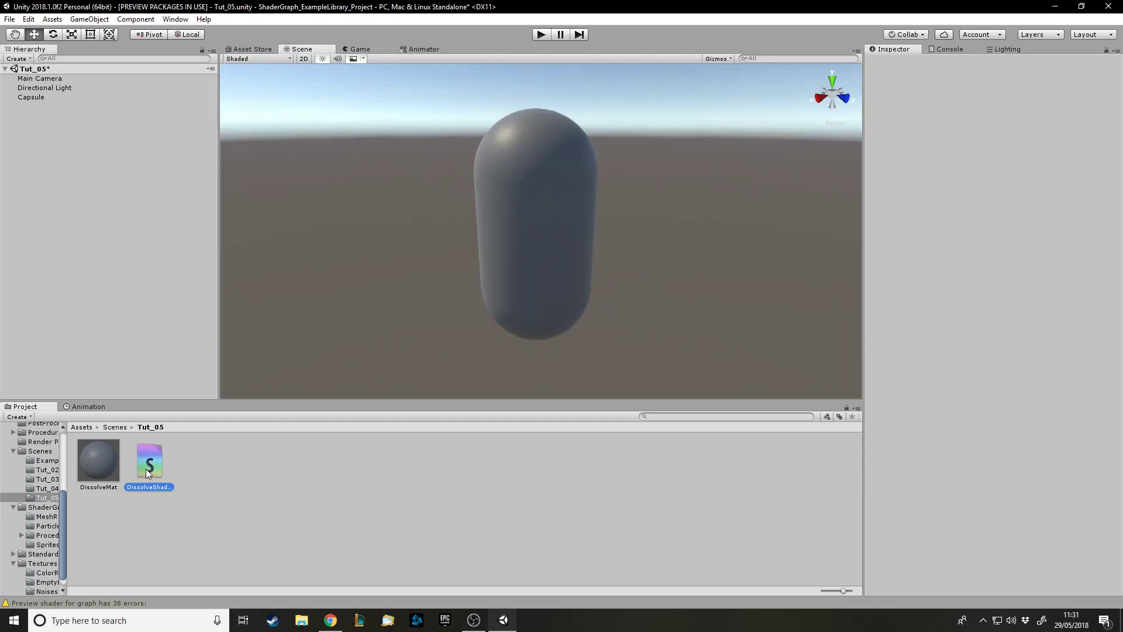
pyautogui.moveTo(145, 468); pyautogui.dragTo(113, 463)
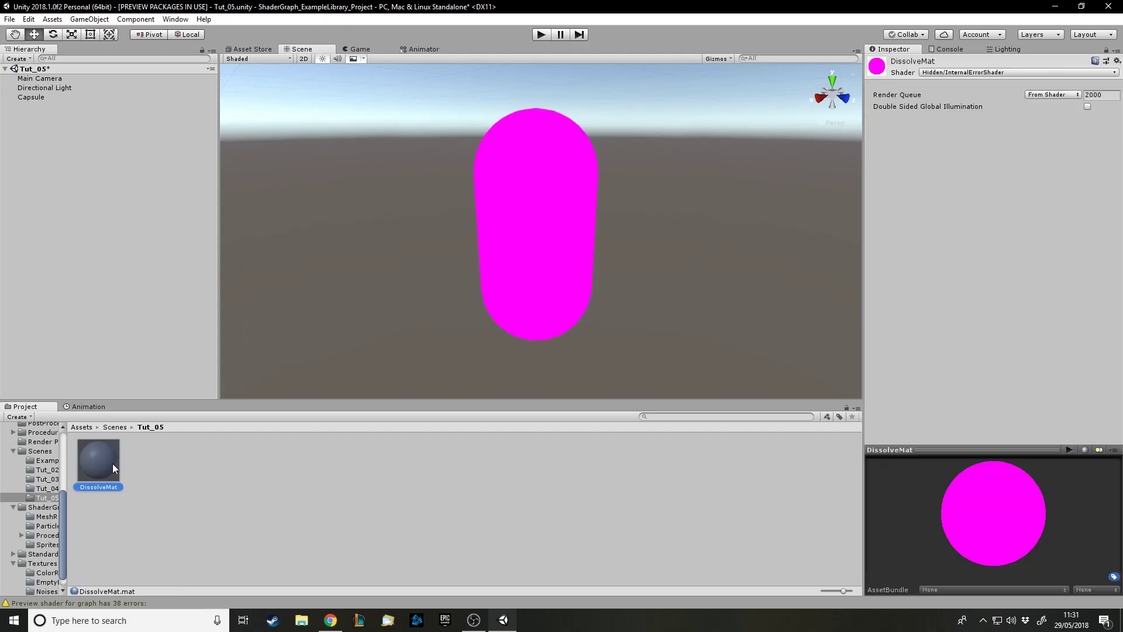
pyautogui.hotkey('shift', 'Delete')
pyautogui.click(516, 220)
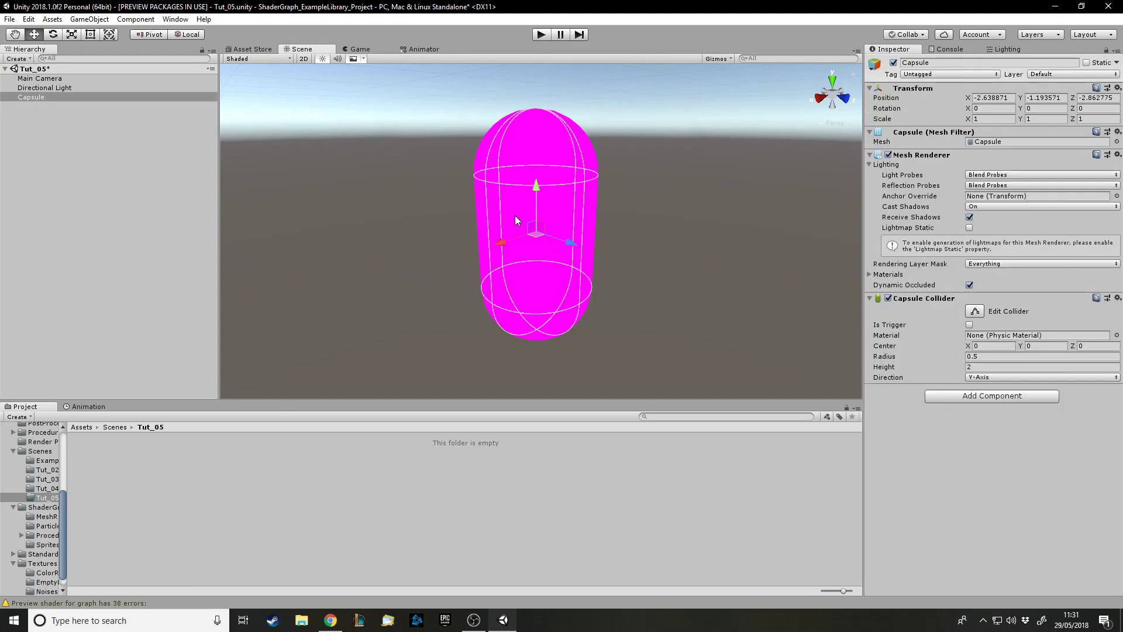
# Step: Create a material named Dissolve Mat in the Tut_05 folder and apply it to the capsule
pyautogui.rightClick(109, 545)
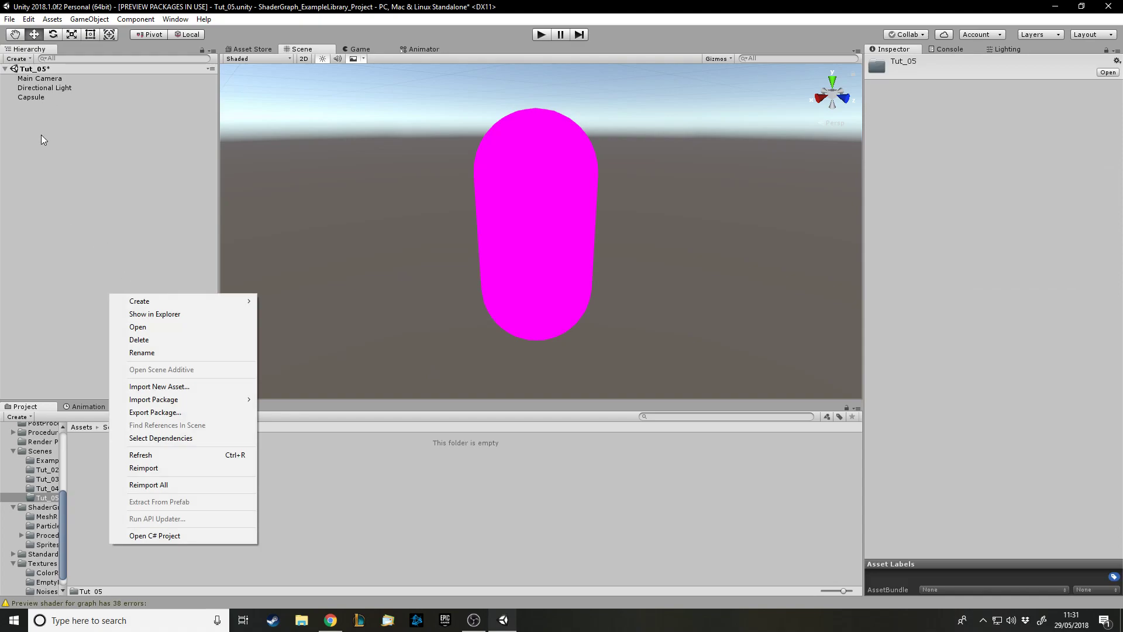
pyautogui.moveTo(175, 302)
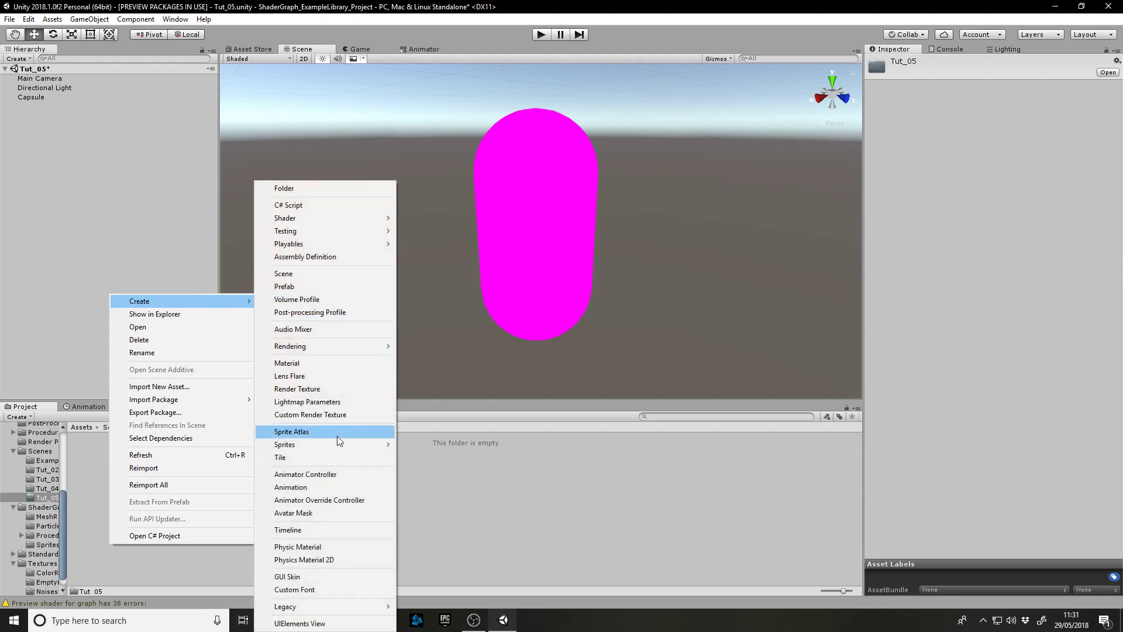
pyautogui.click(309, 362)
pyautogui.write('Dissolve')
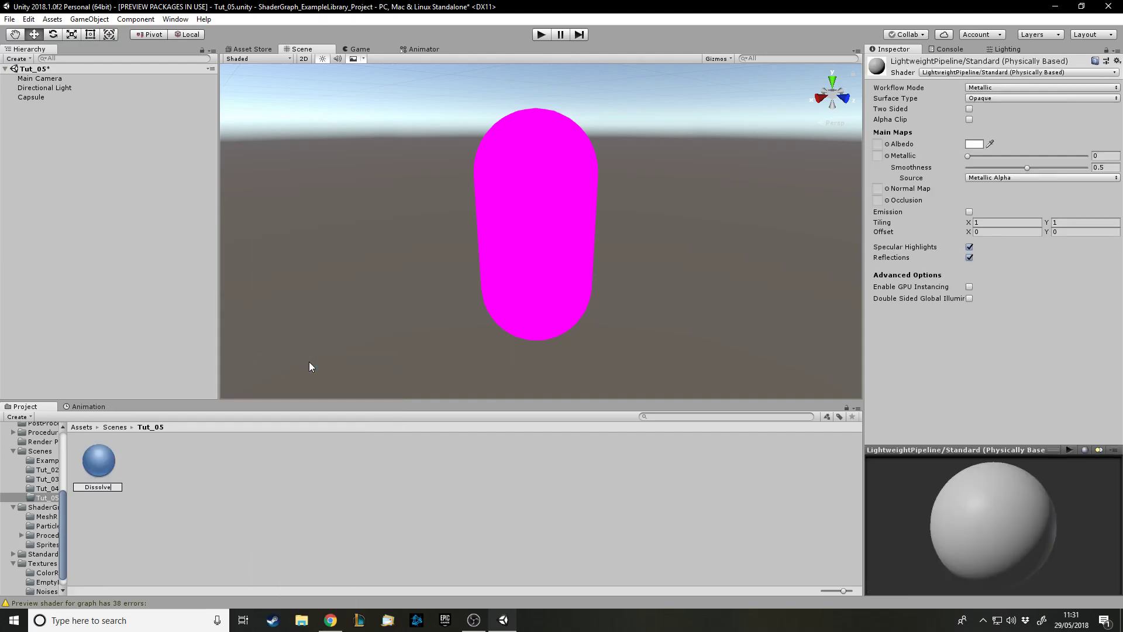
pyautogui.write(' Mat')
pyautogui.press('Return')
pyautogui.moveTo(98, 461); pyautogui.dragTo(532, 263)
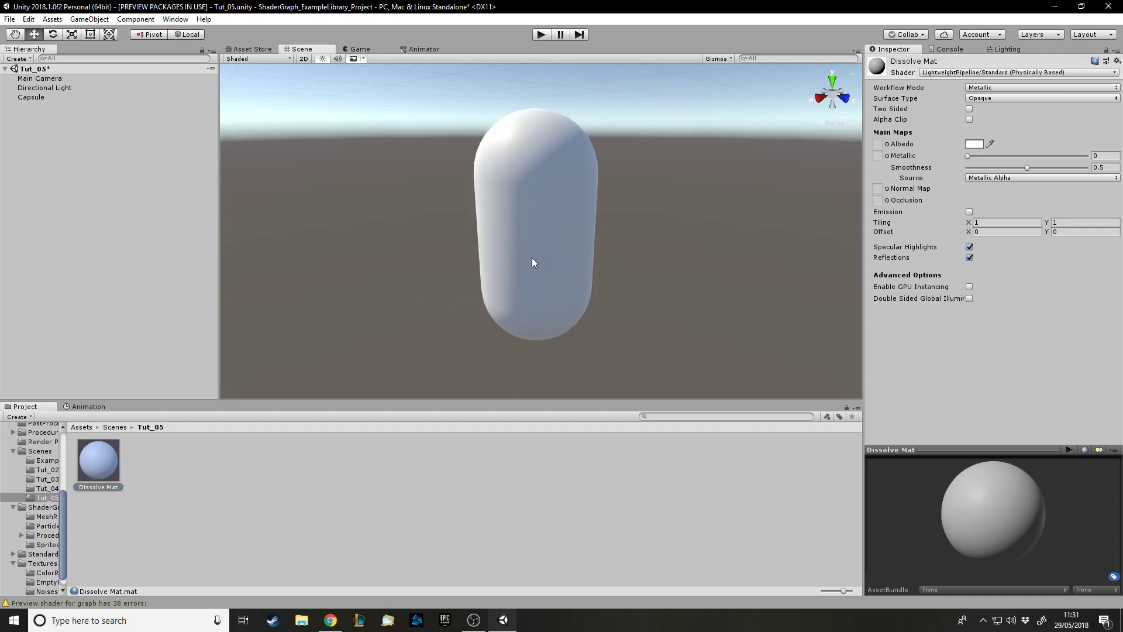
# Step: Create a PBR shader graph named Dissolve Shader in the Tut_05 folder and assign it to Dissolve Mat
pyautogui.rightClick(212, 459)
pyautogui.moveTo(258, 217)
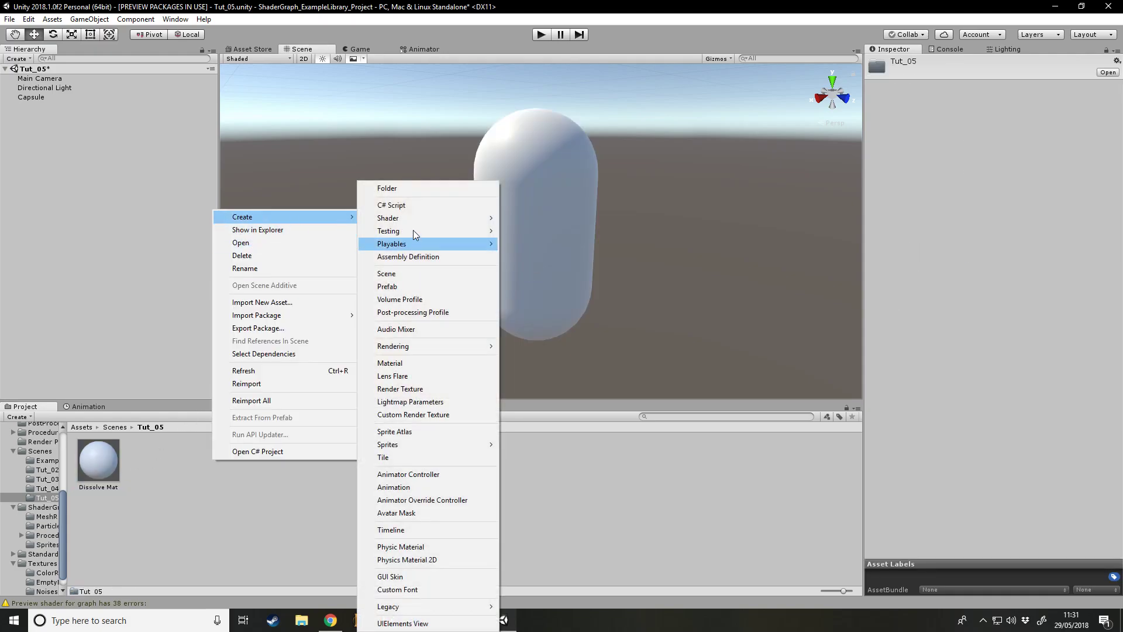
pyautogui.moveTo(410, 218)
pyautogui.click(522, 272)
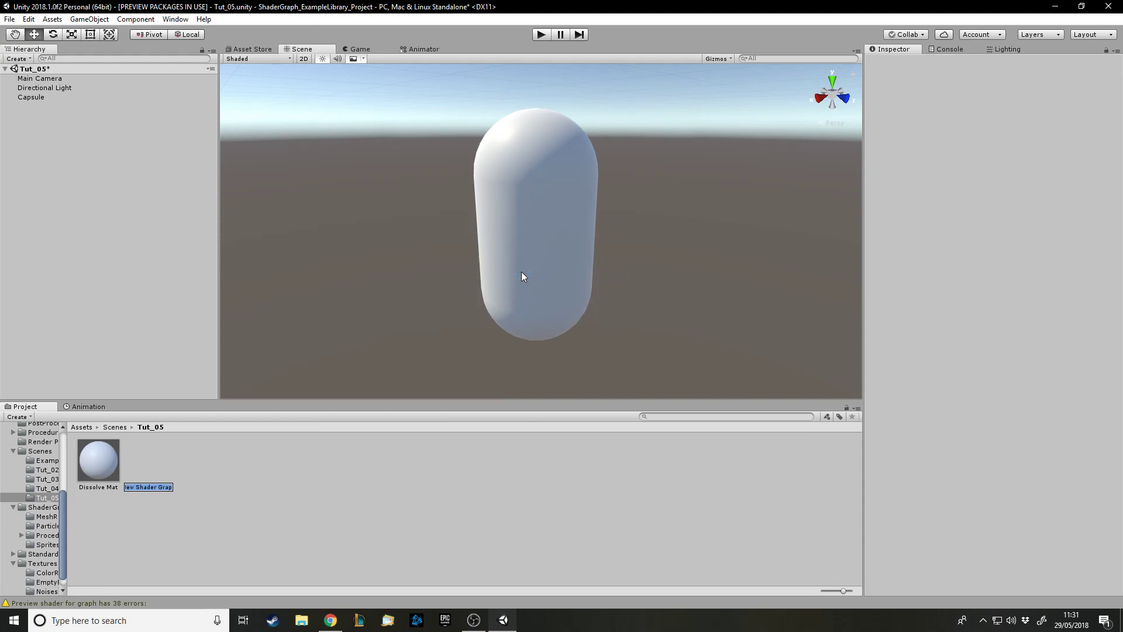
pyautogui.write('Dissolve Shader')
pyautogui.click(204, 479)
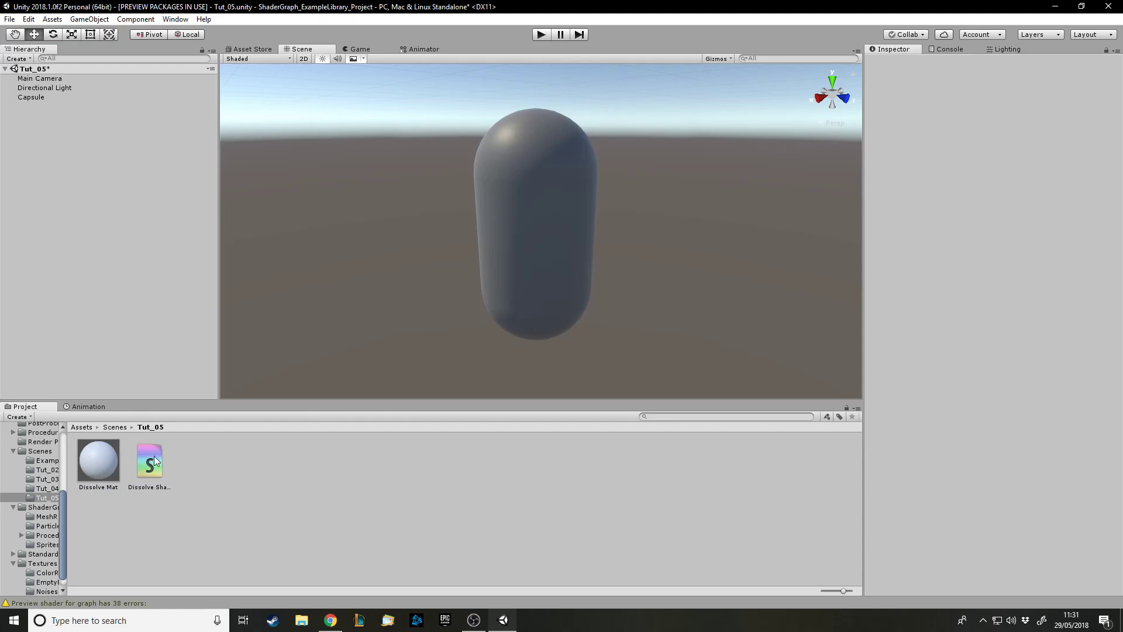
# Step: Open Dissolve Shader in the shader editor and set the PBR Master's Alpha to 0.5
pyautogui.click(151, 459)
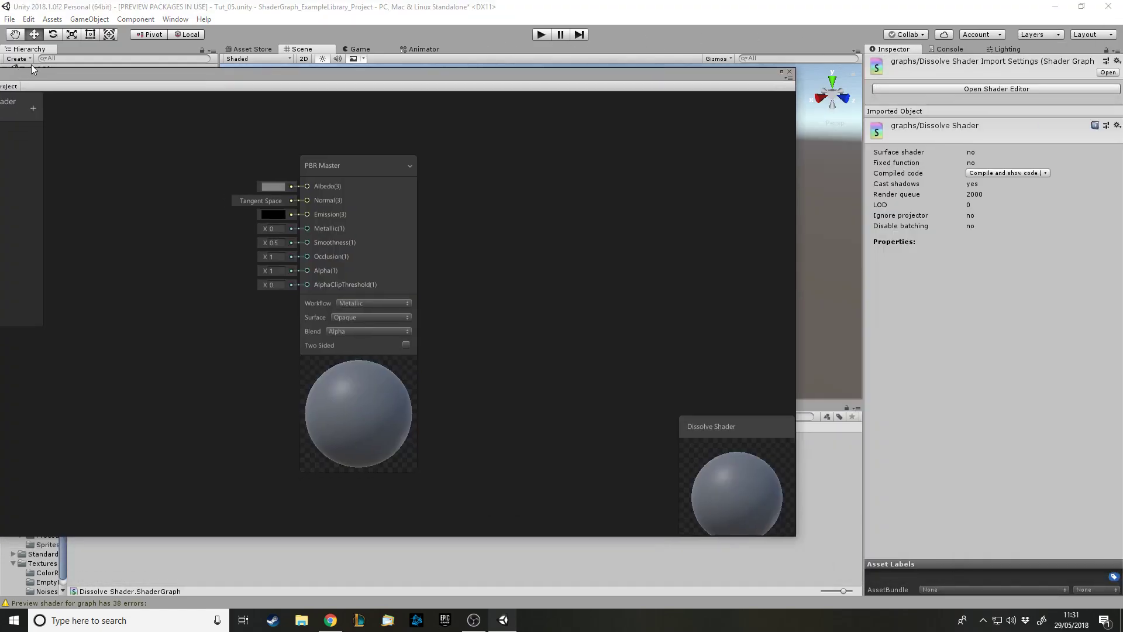
pyautogui.moveTo(30, 64); pyautogui.dragTo(251, 57)
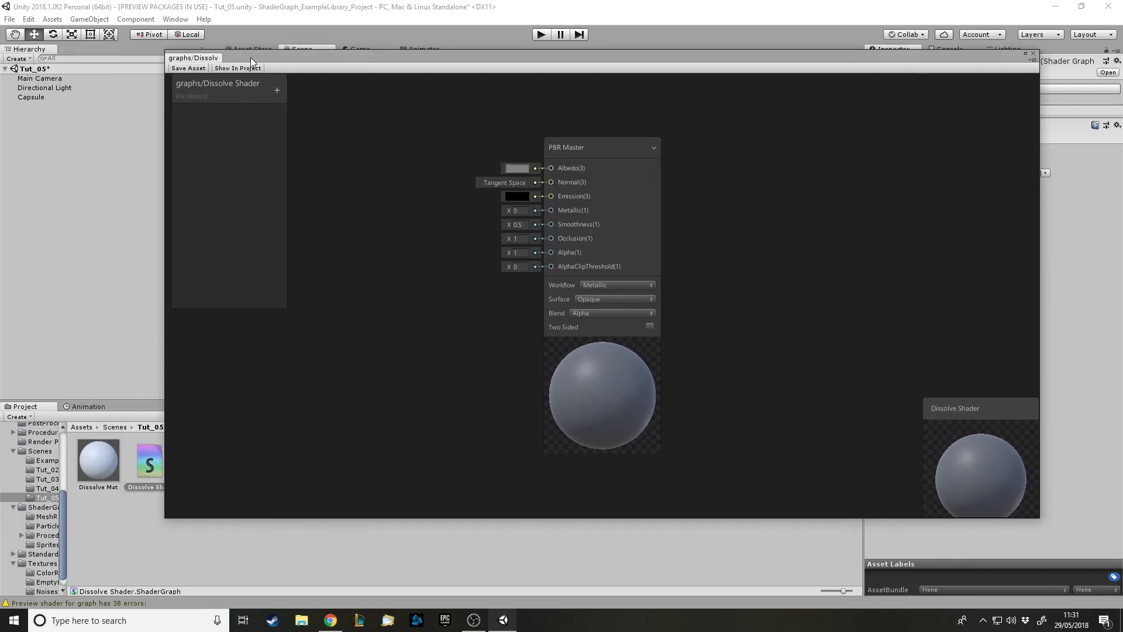
pyautogui.moveTo(326, 61); pyautogui.dragTo(277, 71)
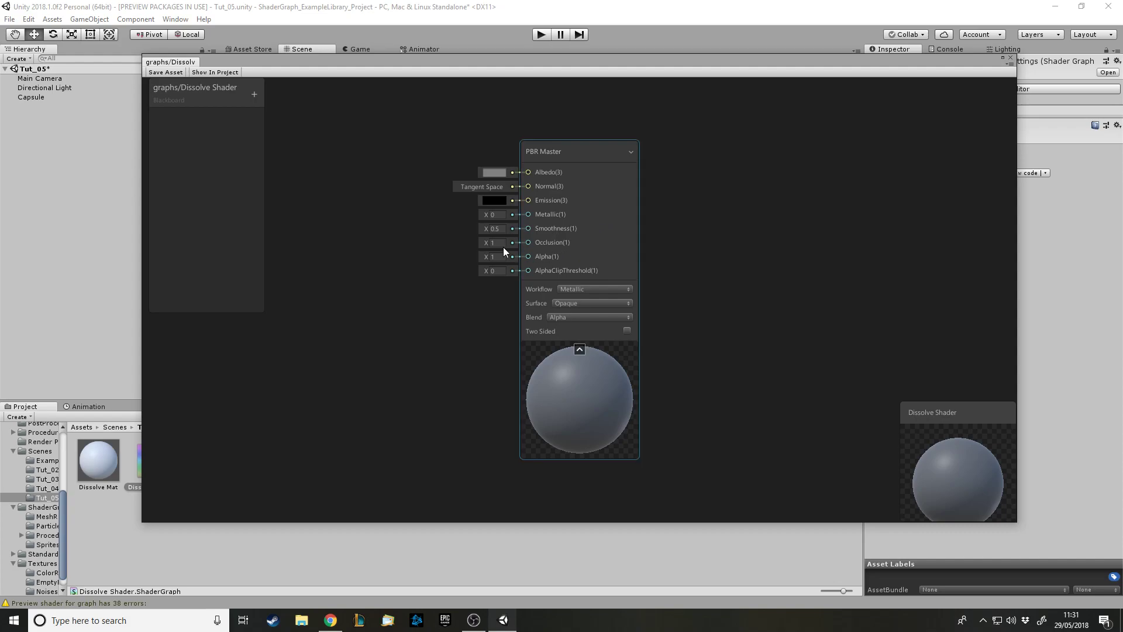
pyautogui.write('0.5')
pyautogui.click(584, 307)
pyautogui.click(588, 311)
pyautogui.click(587, 306)
pyautogui.click(585, 329)
pyautogui.click(587, 306)
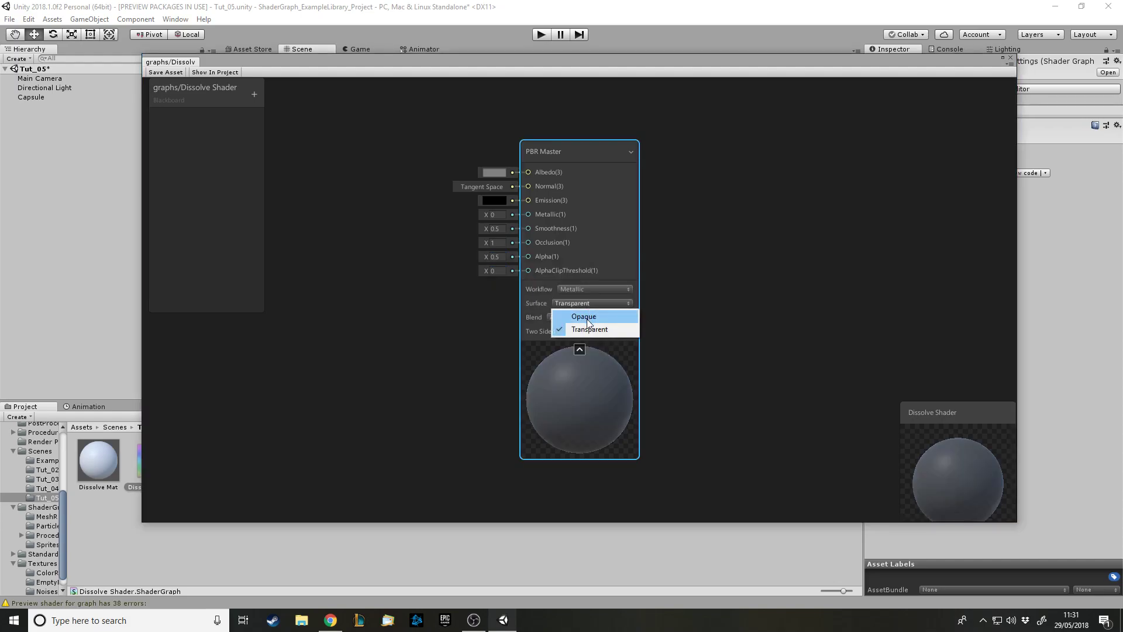
pyautogui.click(585, 318)
# Step: Set the PBR Master's AlphaClipThreshold to 0 and enable Two Sided
pyautogui.moveTo(593, 154); pyautogui.dragTo(746, 147)
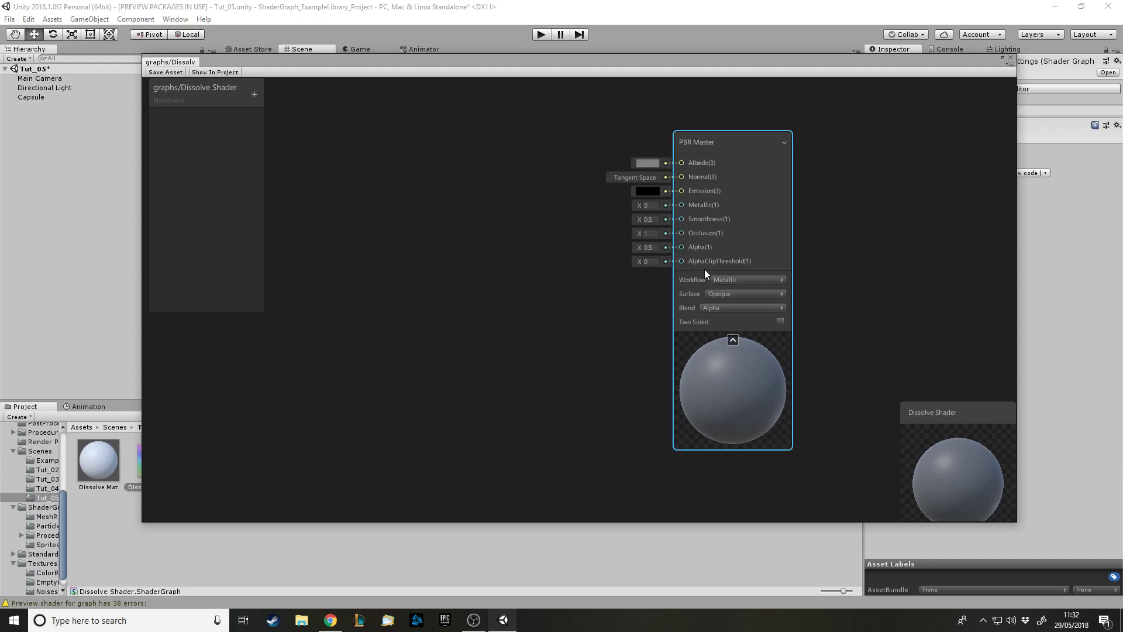
pyautogui.moveTo(637, 261)
pyautogui.mouseDown()
pyautogui.moveTo(614, 265)
pyautogui.moveTo(774, 266)
pyautogui.moveTo(489, 269)
pyautogui.moveTo(654, 263)
pyautogui.mouseUp()
pyautogui.click(648, 261)
pyautogui.write('0')
pyautogui.click(781, 322)
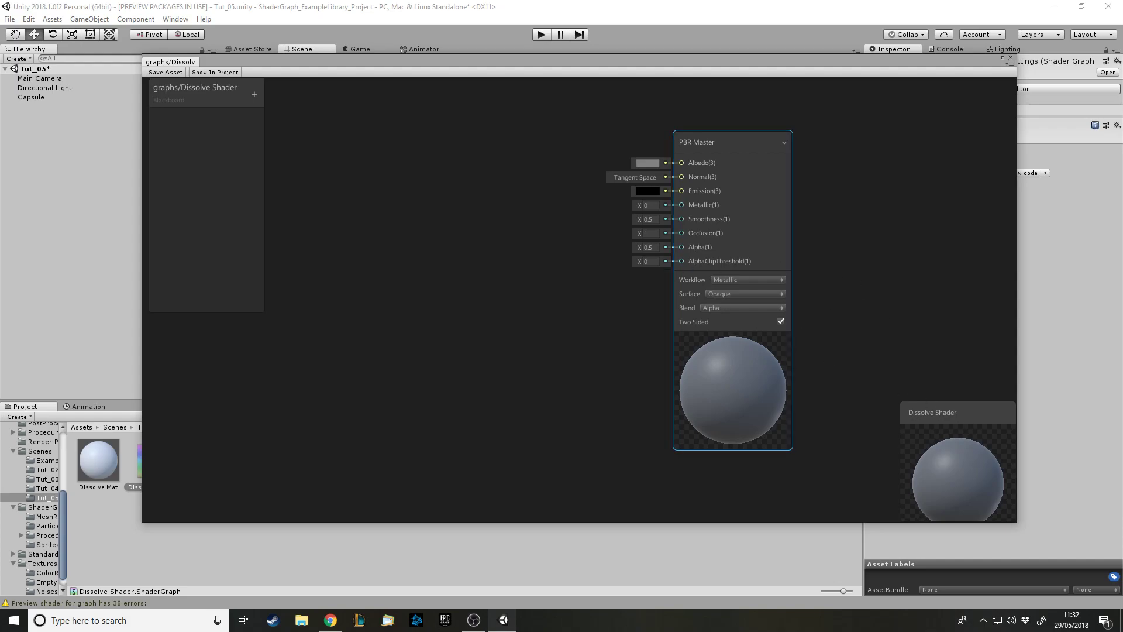
# Step: Add a Vector1 property named Edge Width with a default value of 0.1
pyautogui.click(254, 94)
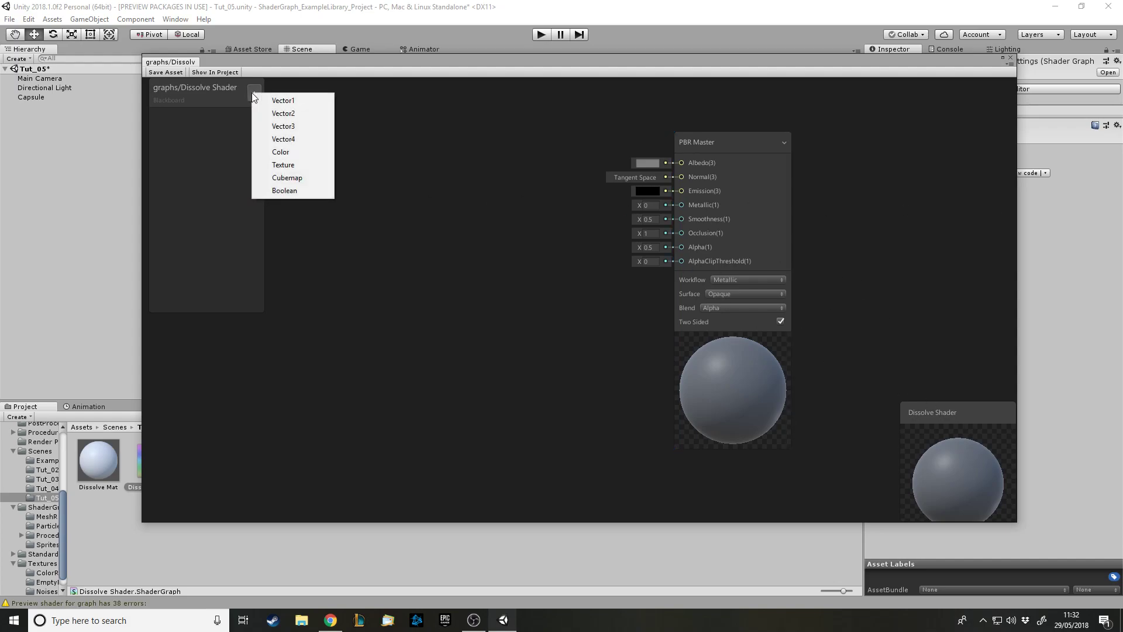
pyautogui.click(284, 101)
pyautogui.write('E')
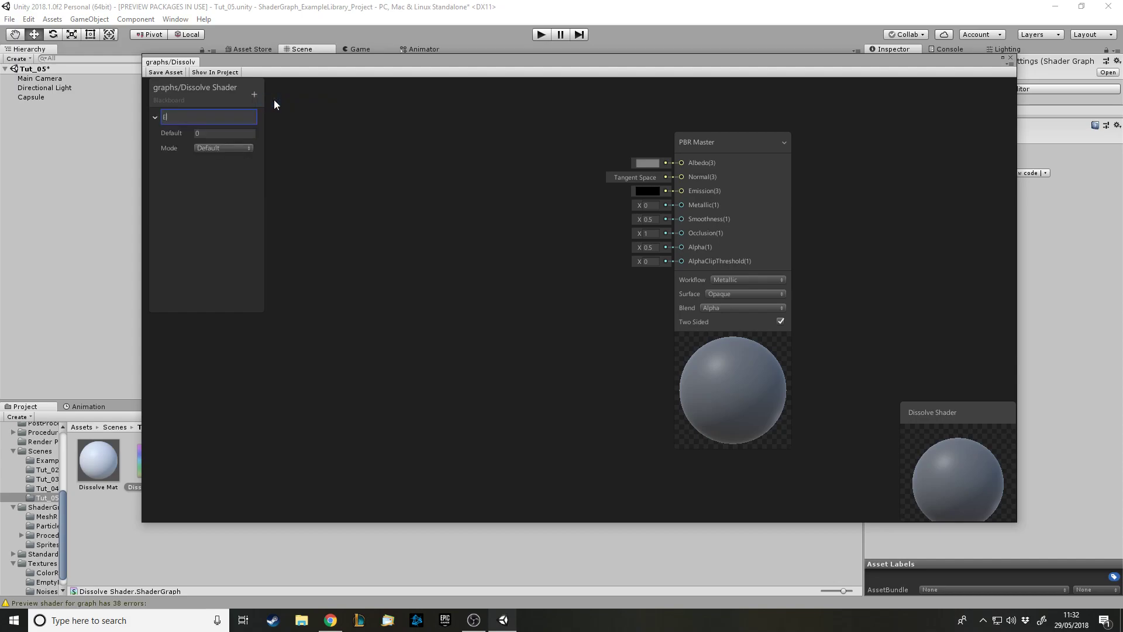
pyautogui.write('dge Width')
pyautogui.press('Return')
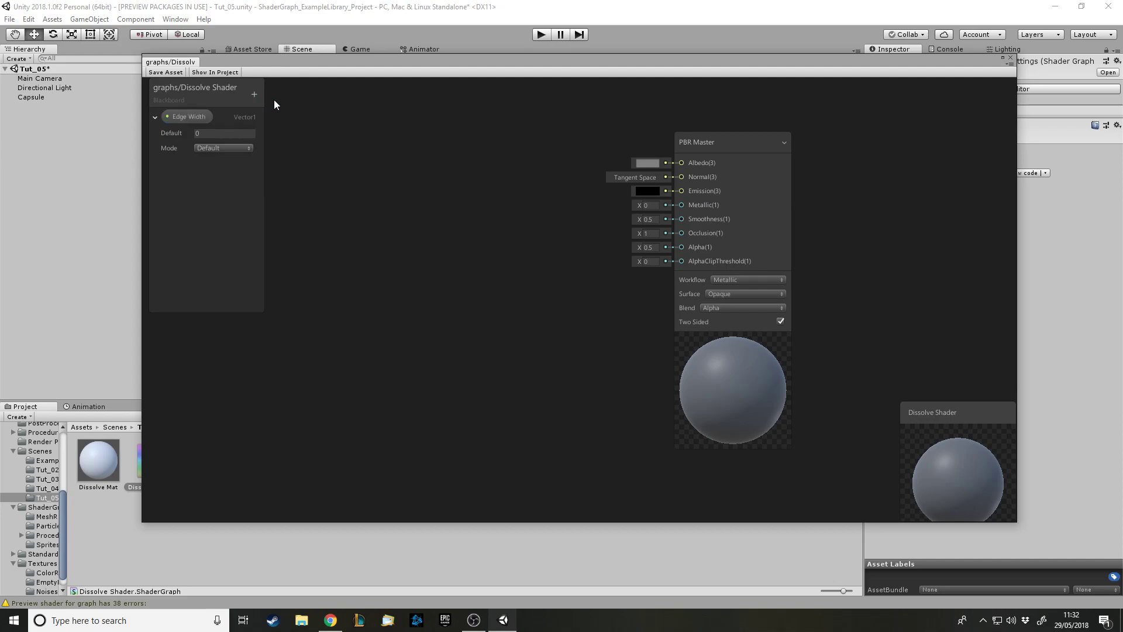
pyautogui.click(223, 133)
pyautogui.write('0.1')
# Step: Place an Edge Width property node in the graph, well to the left of the PBR Master node
pyautogui.scroll(-1, 485, 135)
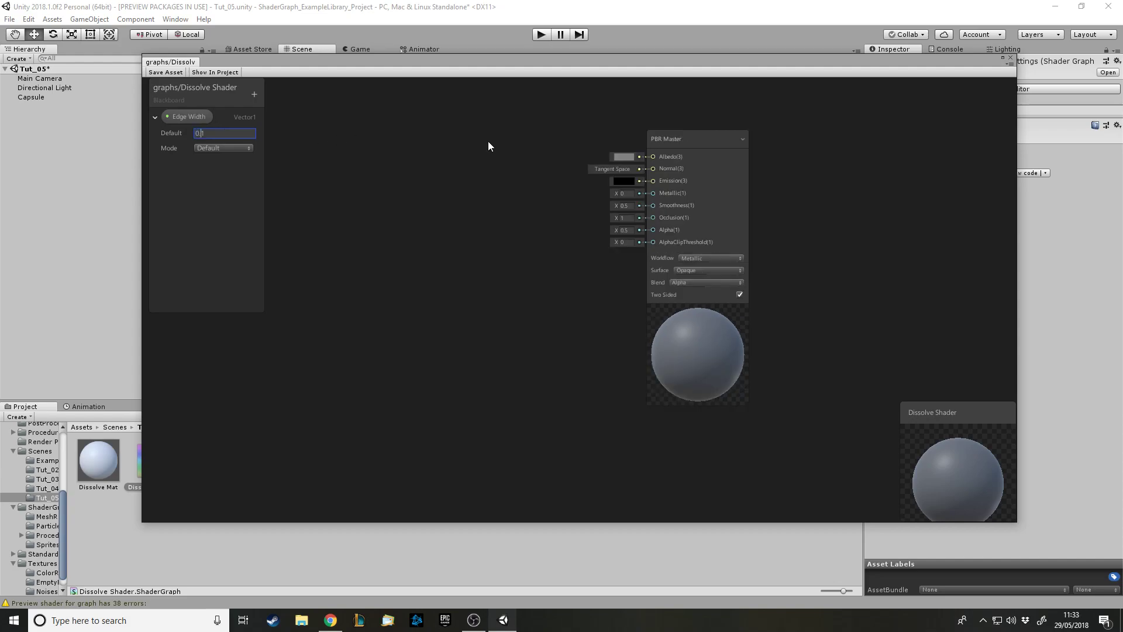
pyautogui.scroll(1, 345, 184)
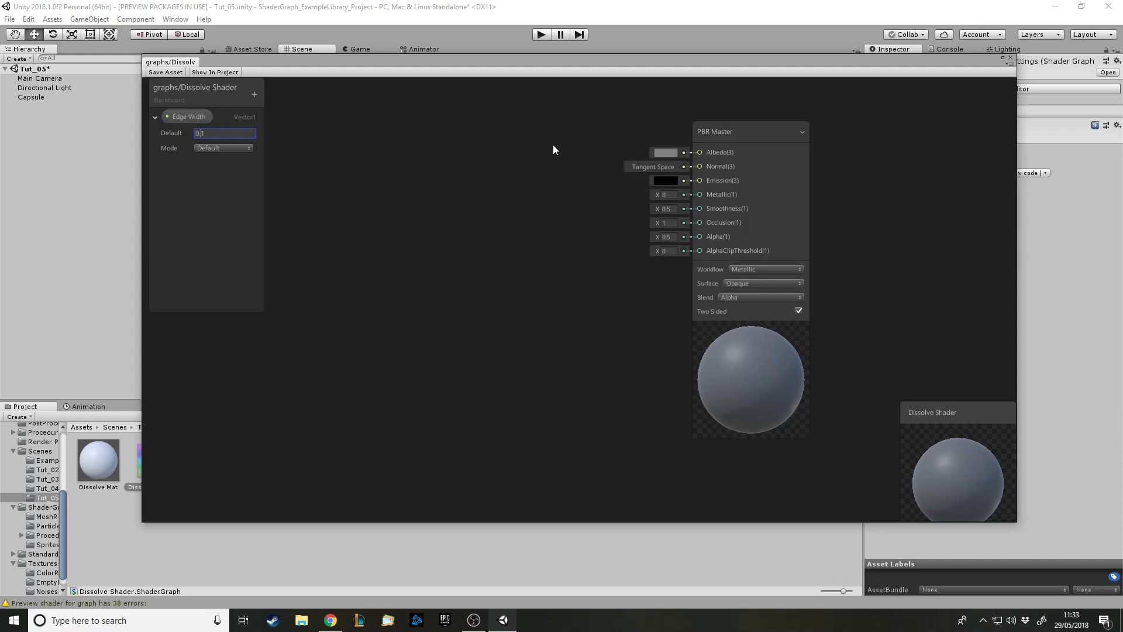
pyautogui.moveTo(173, 116); pyautogui.dragTo(321, 177)
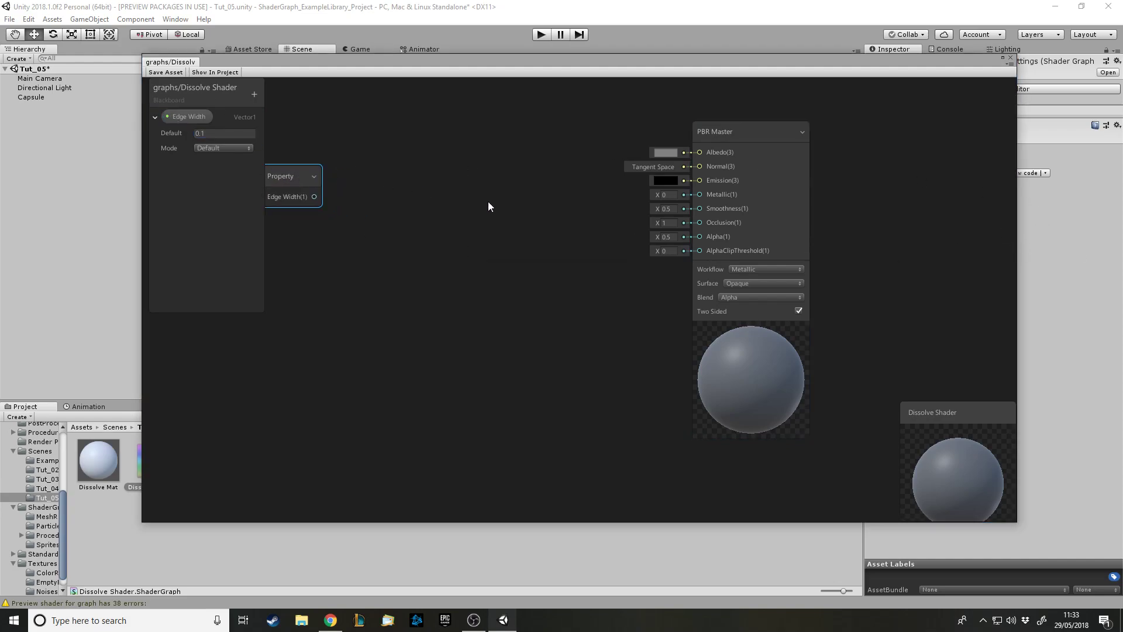
pyautogui.scroll(-2, 626, 199)
pyautogui.scroll(2, 799, 221)
pyautogui.scroll(-2, 799, 222)
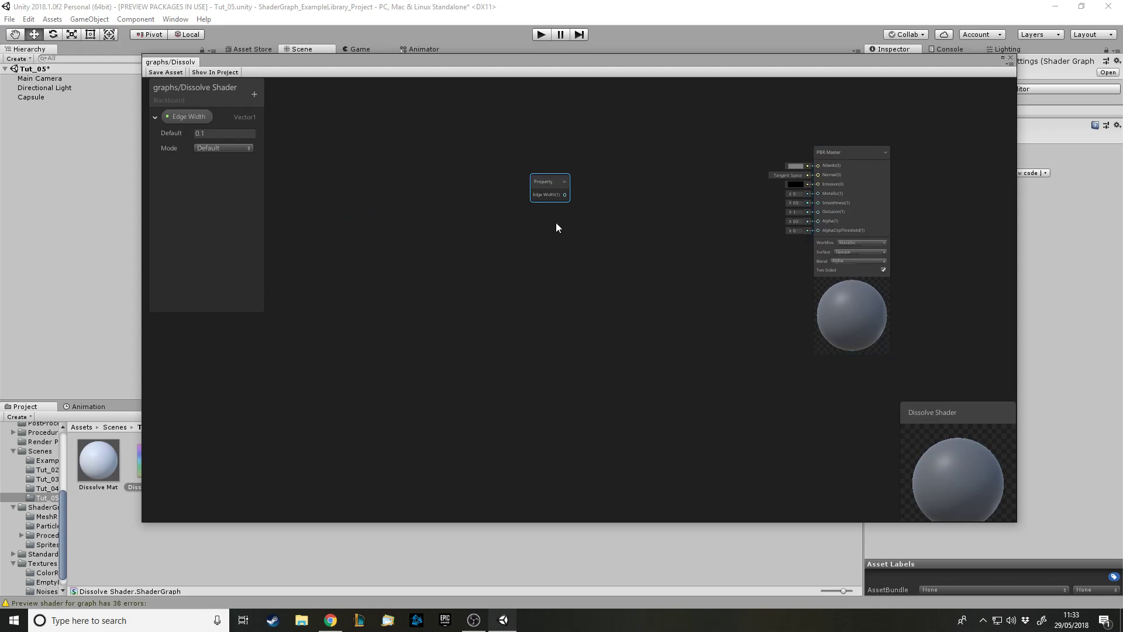
pyautogui.scroll(1, 639, 191)
pyautogui.moveTo(601, 173); pyautogui.dragTo(369, 171)
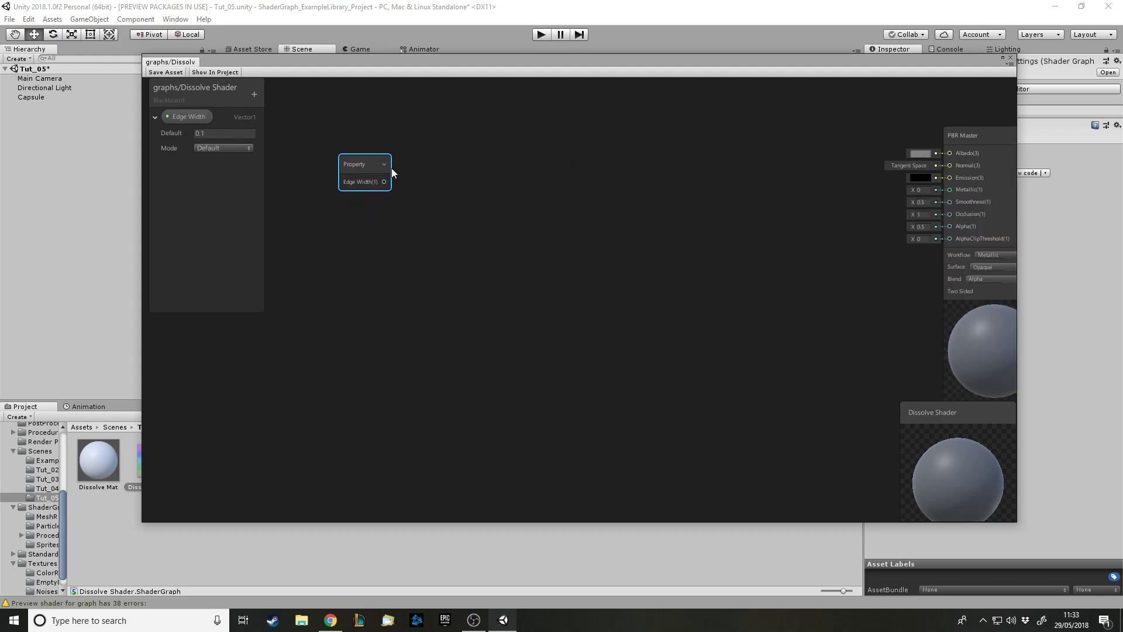
# Step: Add a Simple Noise node to the graph and position it below the Edge Width property node
pyautogui.click(384, 254)
pyautogui.press('space')
pyautogui.write('sim')
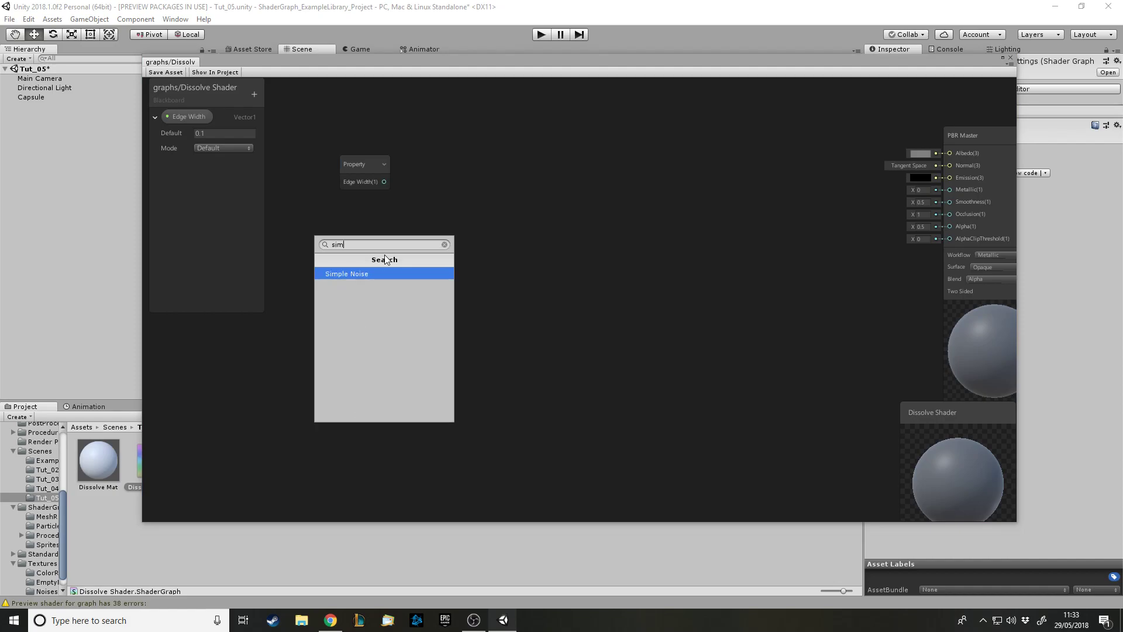
pyautogui.press('BackSpace')
pyautogui.press('BackSpace')
pyautogui.press('BackSpace')
pyautogui.write('noise')
pyautogui.press('Down')
pyautogui.press('Return')
pyautogui.moveTo(430, 261); pyautogui.dragTo(383, 243)
# Step: Open the Simple Noise node's documentation, review its description, ports and shader function, and close the page
pyautogui.rightClick(372, 232)
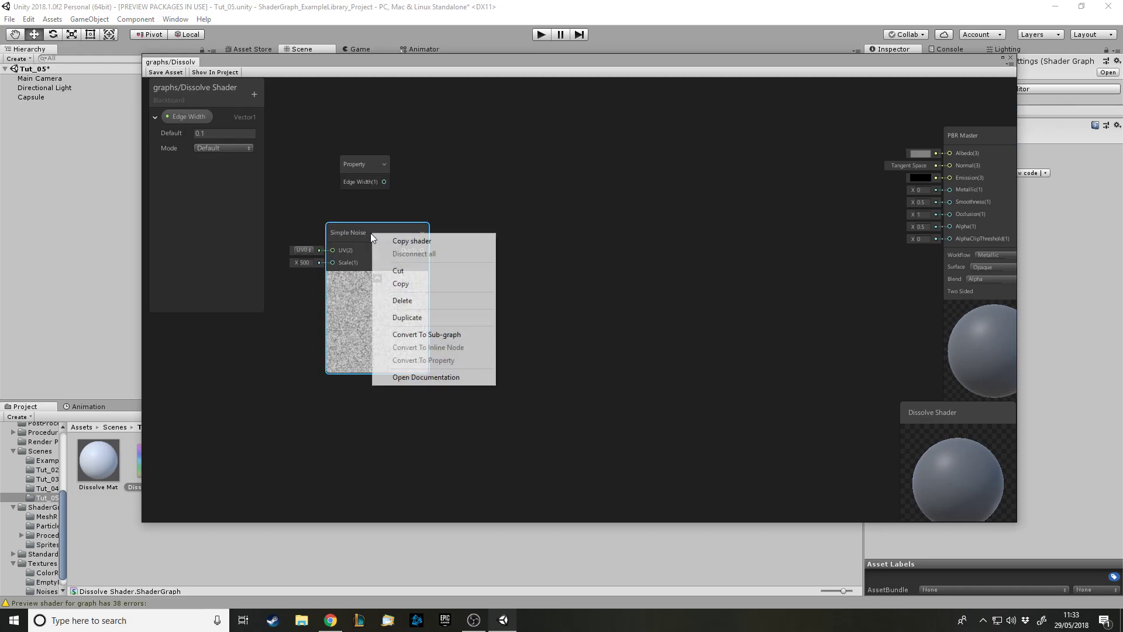
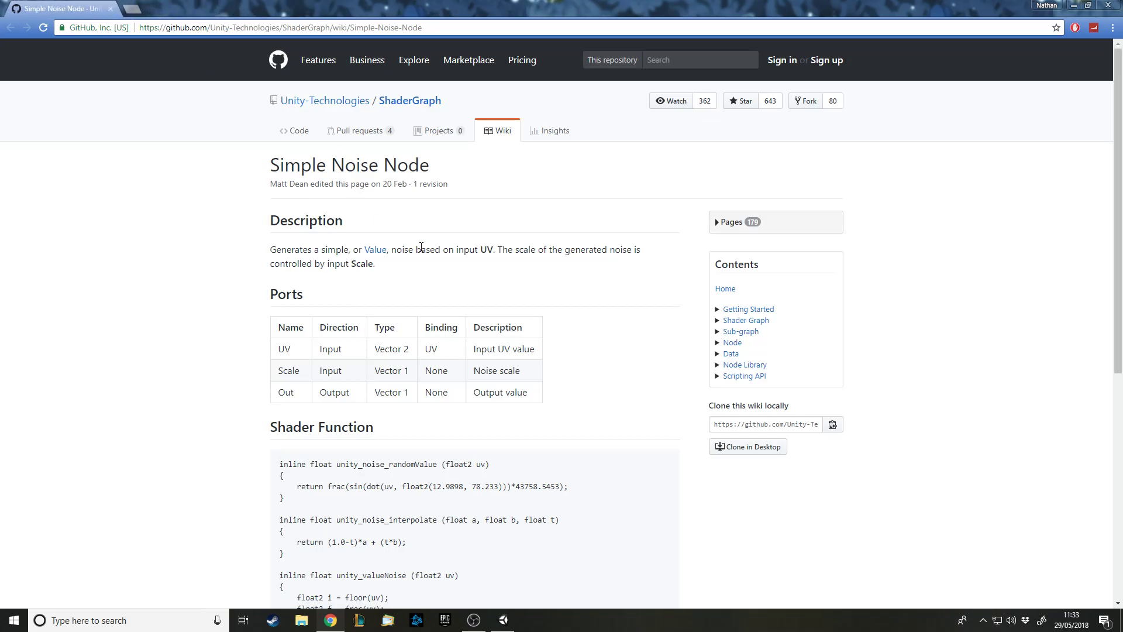
pyautogui.moveTo(262, 169); pyautogui.dragTo(504, 189)
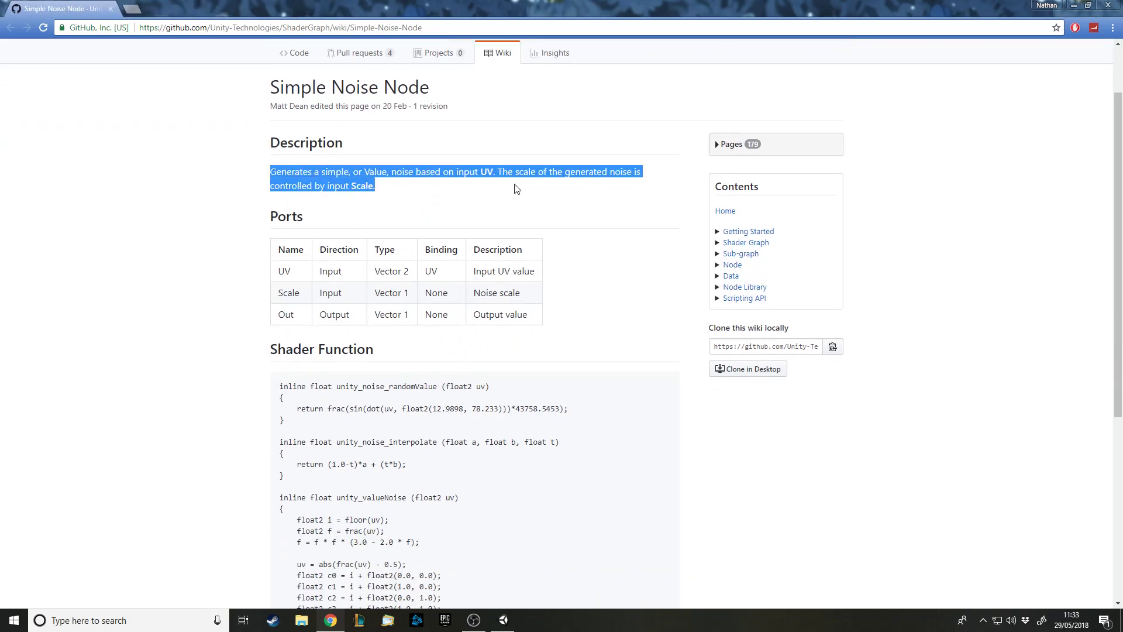
pyautogui.click(544, 213)
pyautogui.scroll(-5, 497, 268)
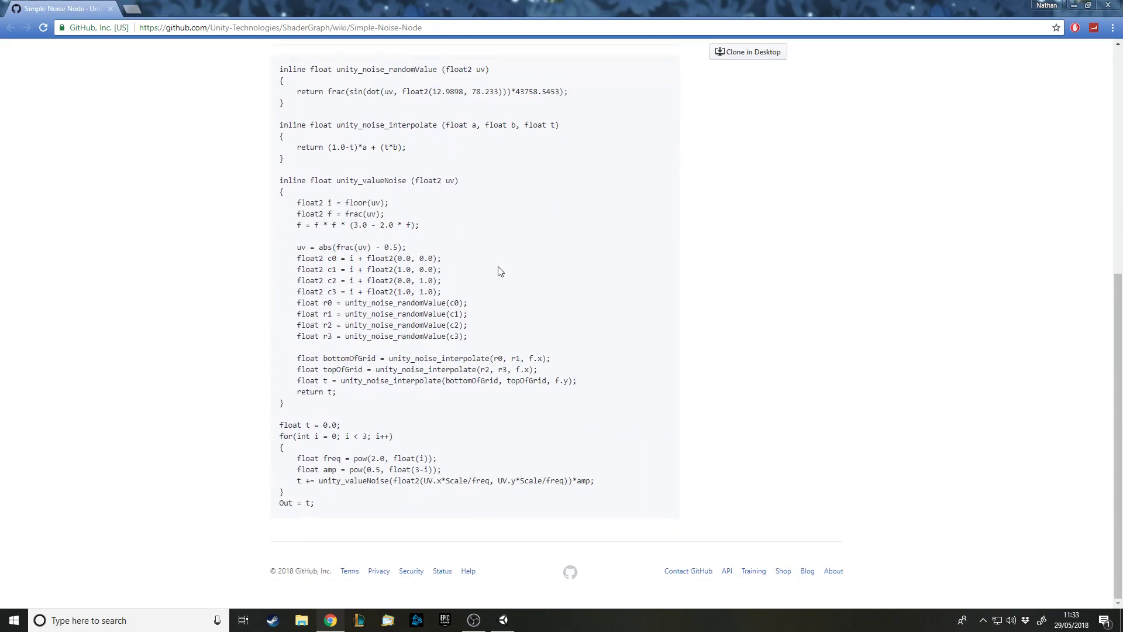
pyautogui.scroll(2, 555, 532)
pyautogui.moveTo(556, 533); pyautogui.dragTo(321, 216)
pyautogui.click(561, 245)
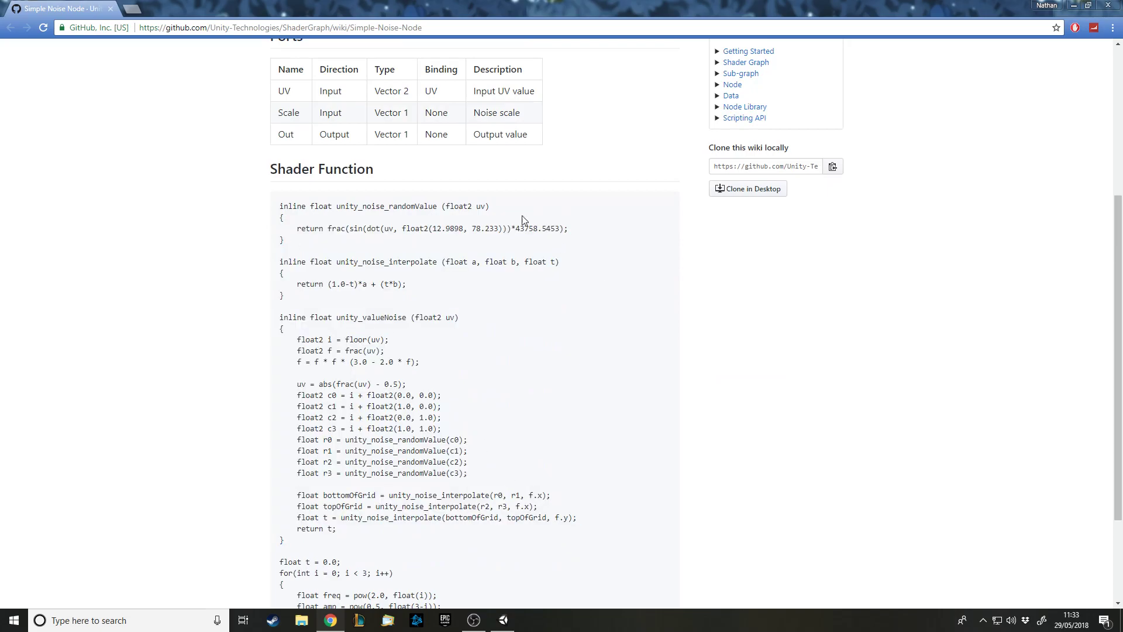
pyautogui.click(111, 9)
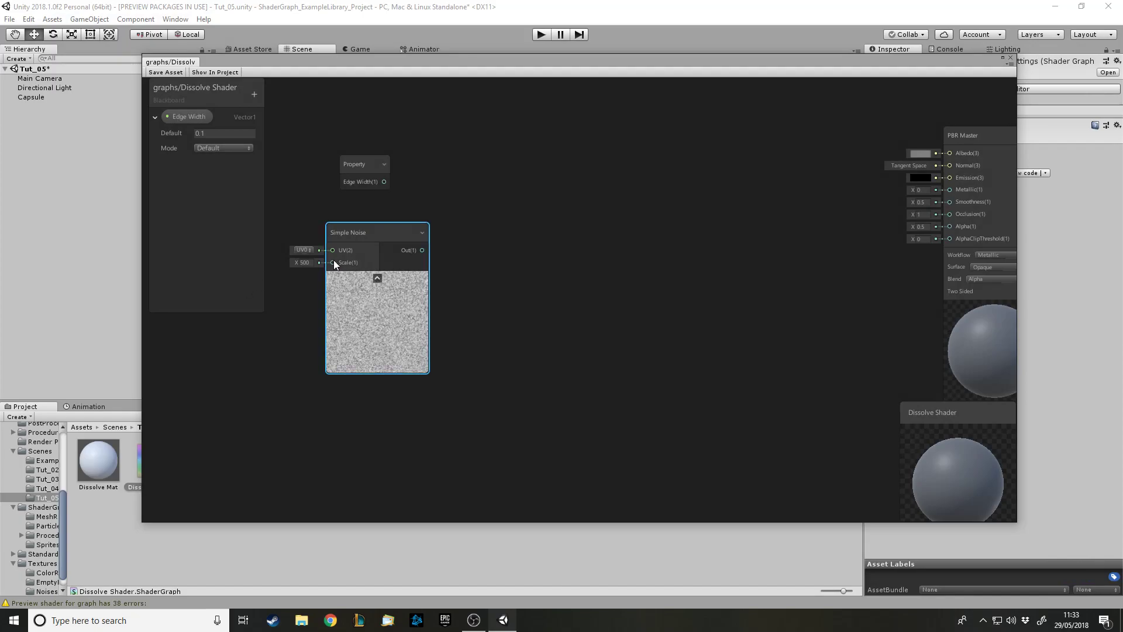
# Step: Set the Simple Noise node's Scale to about 70 and move the node farther below the Edge Width node
pyautogui.moveTo(297, 263); pyautogui.dragTo(146, 282)
pyautogui.moveTo(286, 266); pyautogui.dragTo(313, 354)
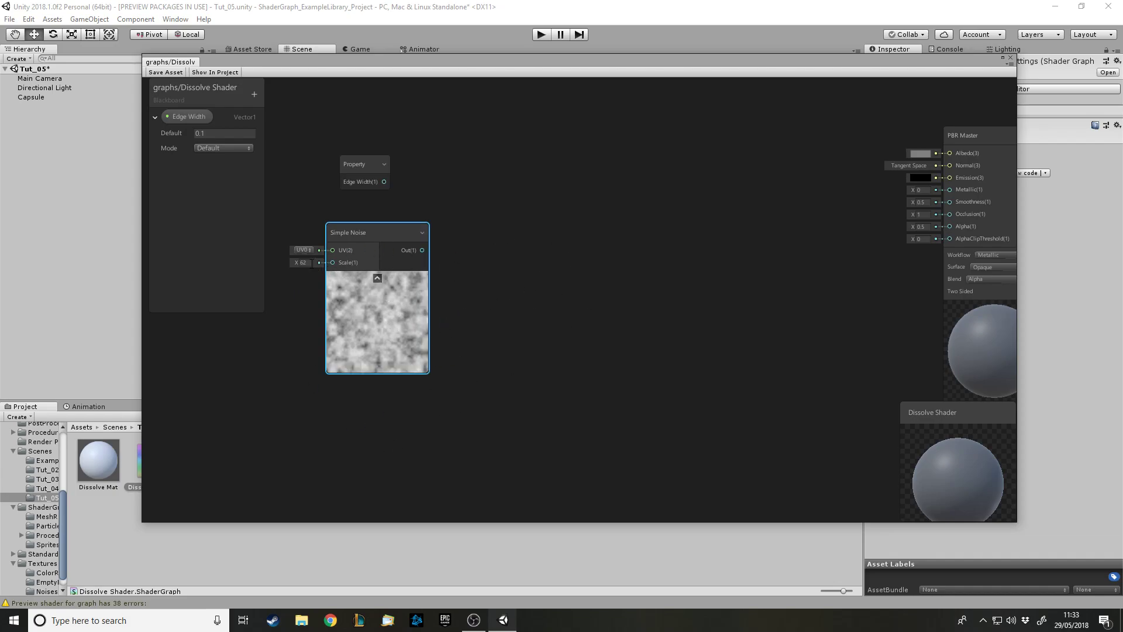
pyautogui.moveTo(298, 264); pyautogui.dragTo(309, 265)
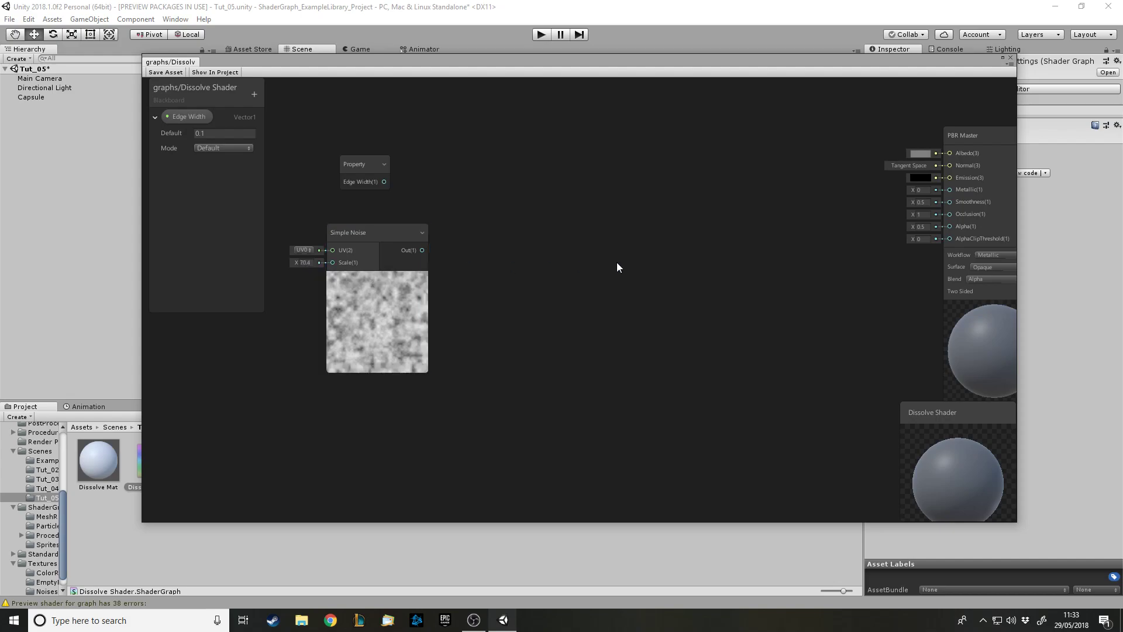
pyautogui.moveTo(390, 231); pyautogui.dragTo(378, 284)
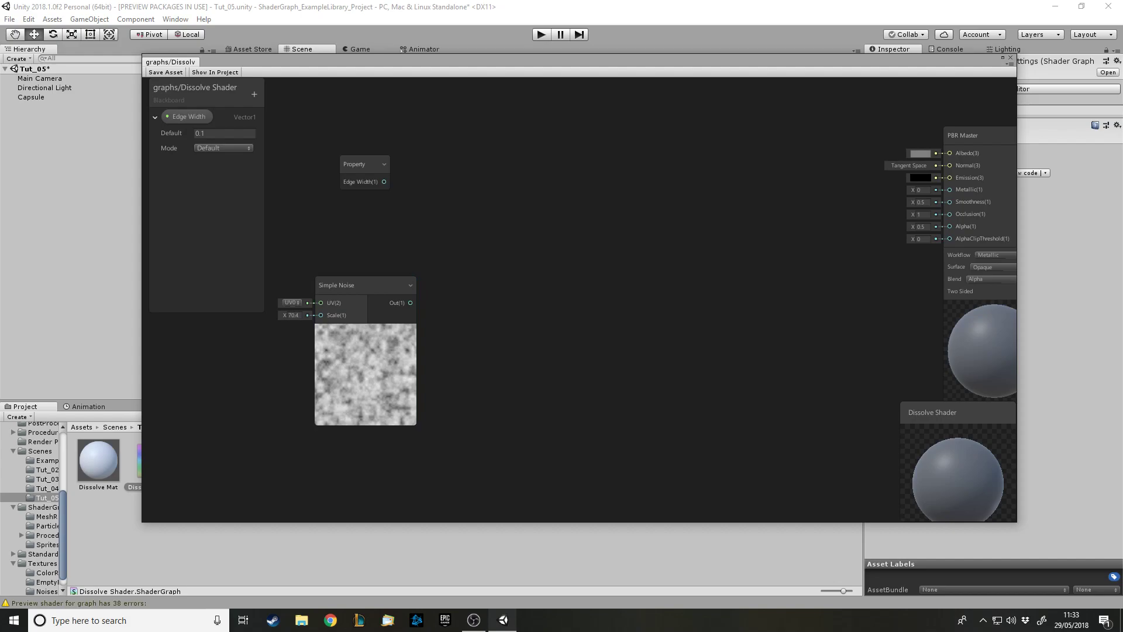
# Step: Set the Simple Noise node's Scale to 20
pyautogui.click(298, 314)
pyautogui.press('BackSpace')
pyautogui.write('20')
pyautogui.click(535, 349)
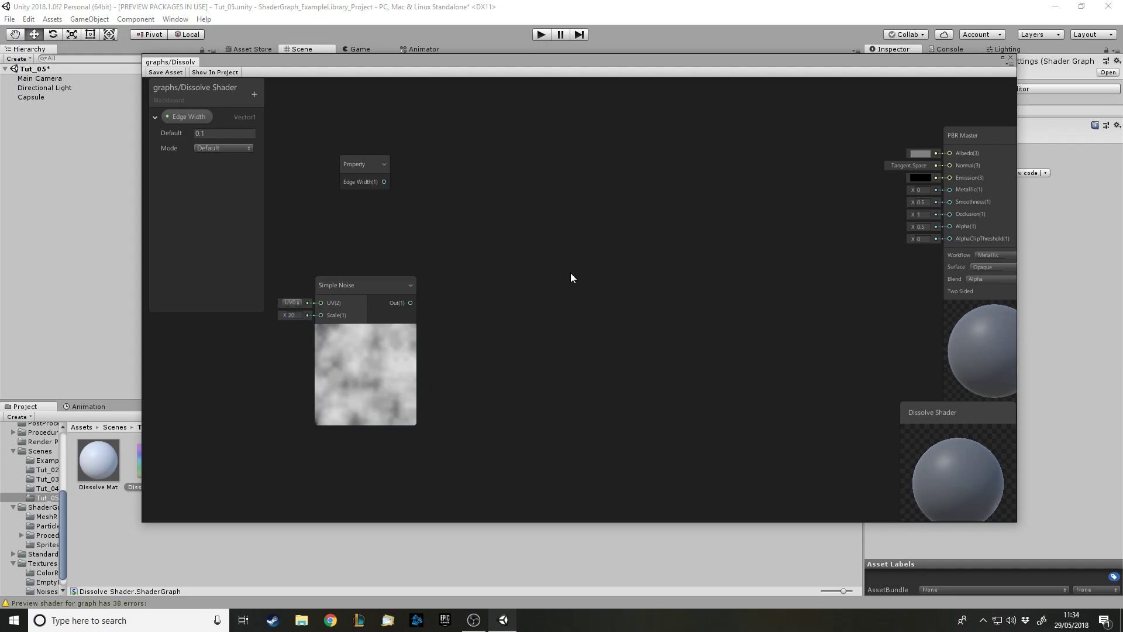
# Step: Add a Time node above the Edge Width property node and move the property node away to make room for it
pyautogui.press('space')
pyautogui.write('time')
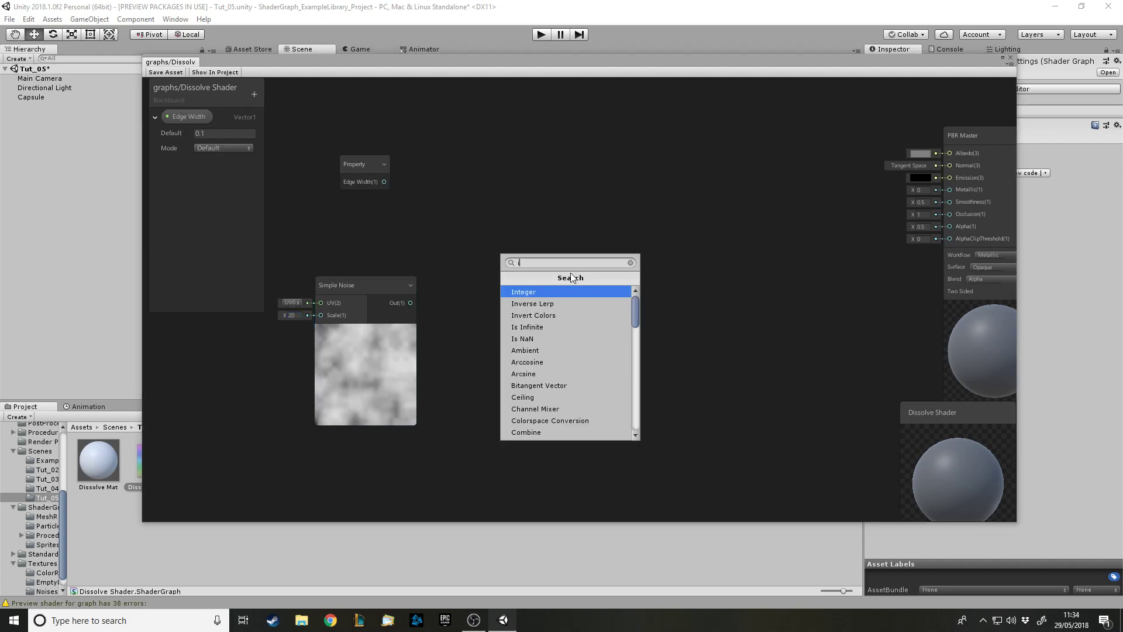
pyautogui.press('Return')
pyautogui.moveTo(574, 270); pyautogui.dragTo(409, 113)
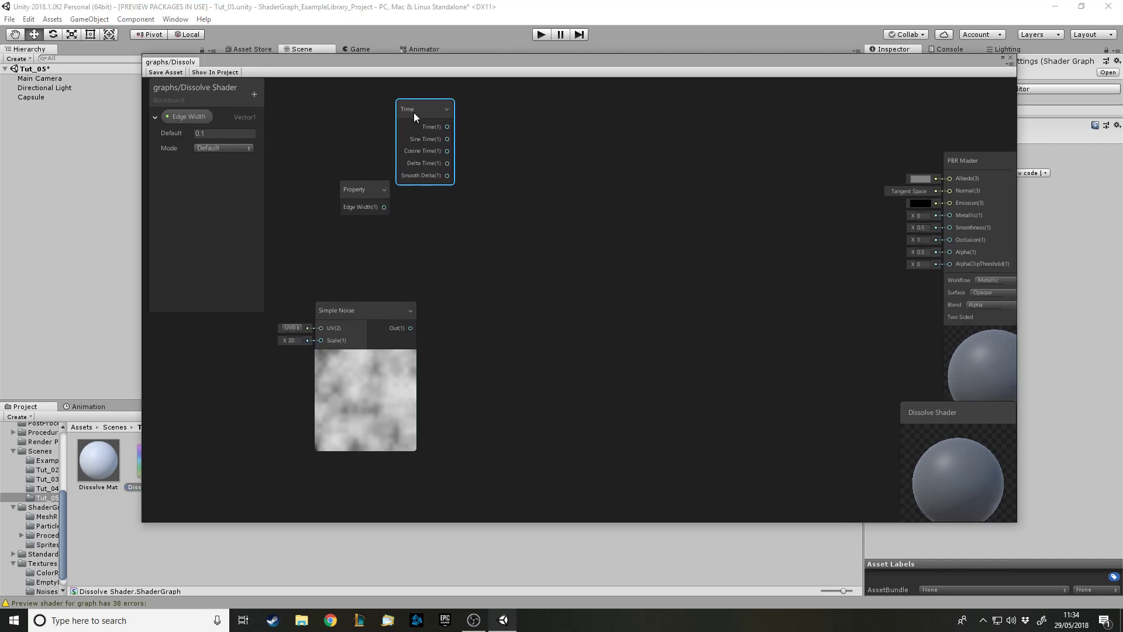
pyautogui.moveTo(377, 195); pyautogui.dragTo(393, 245)
pyautogui.moveTo(442, 120); pyautogui.dragTo(415, 153)
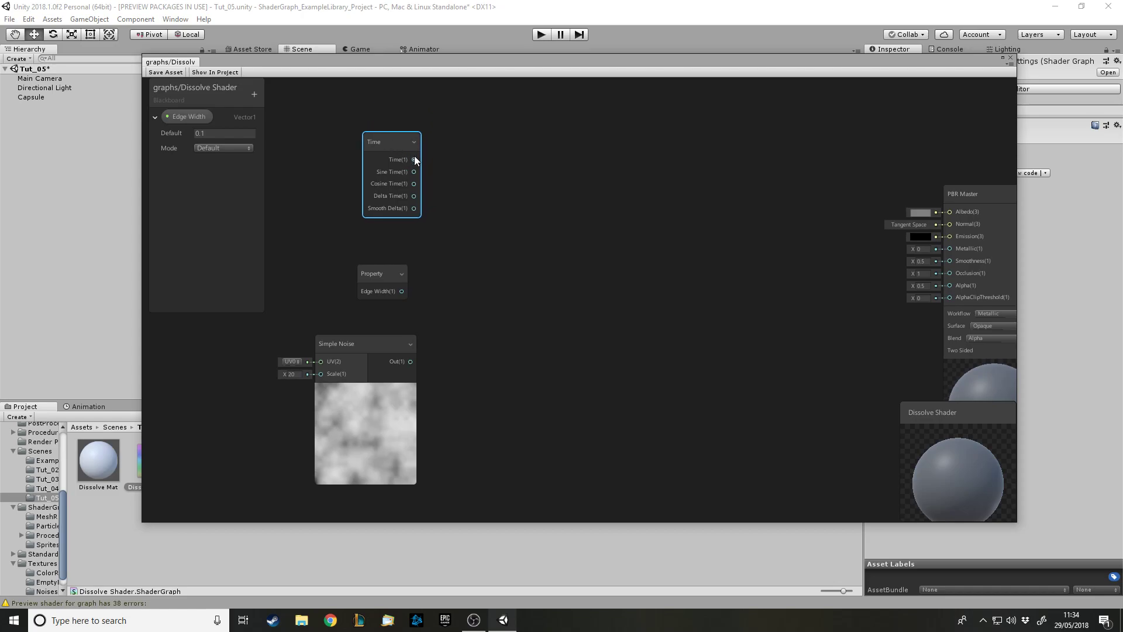
# Step: Move the Time node slightly closer to the Edge Width property node
pyautogui.scroll(2, 463, 310)
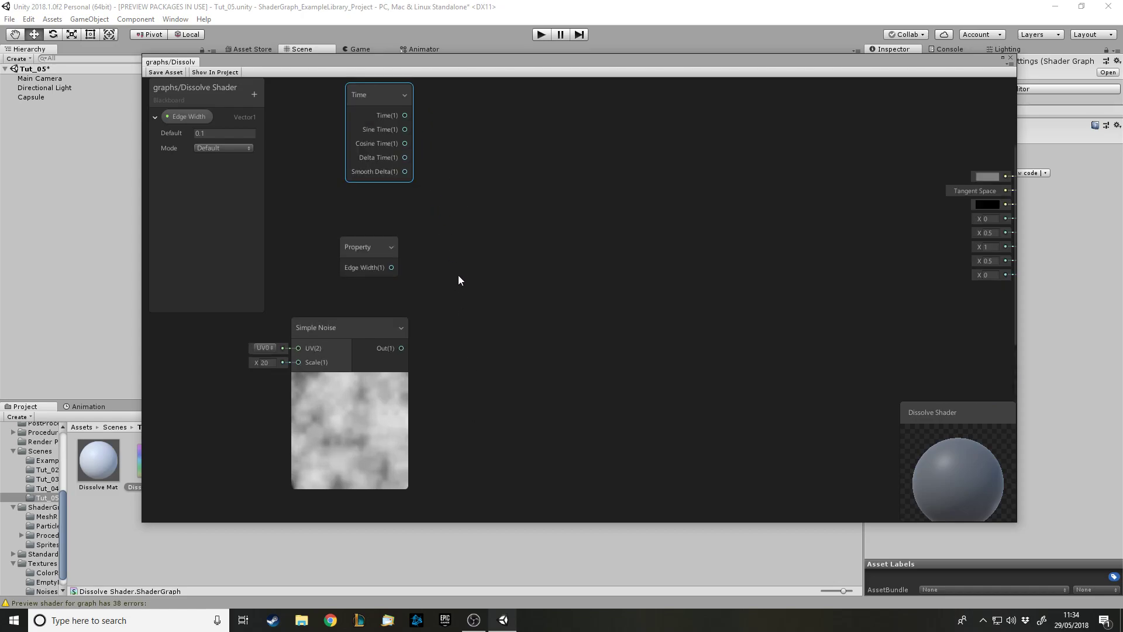
pyautogui.moveTo(527, 347); pyautogui.dragTo(534, 331, button='middle')
pyautogui.scroll(-1, 511, 169)
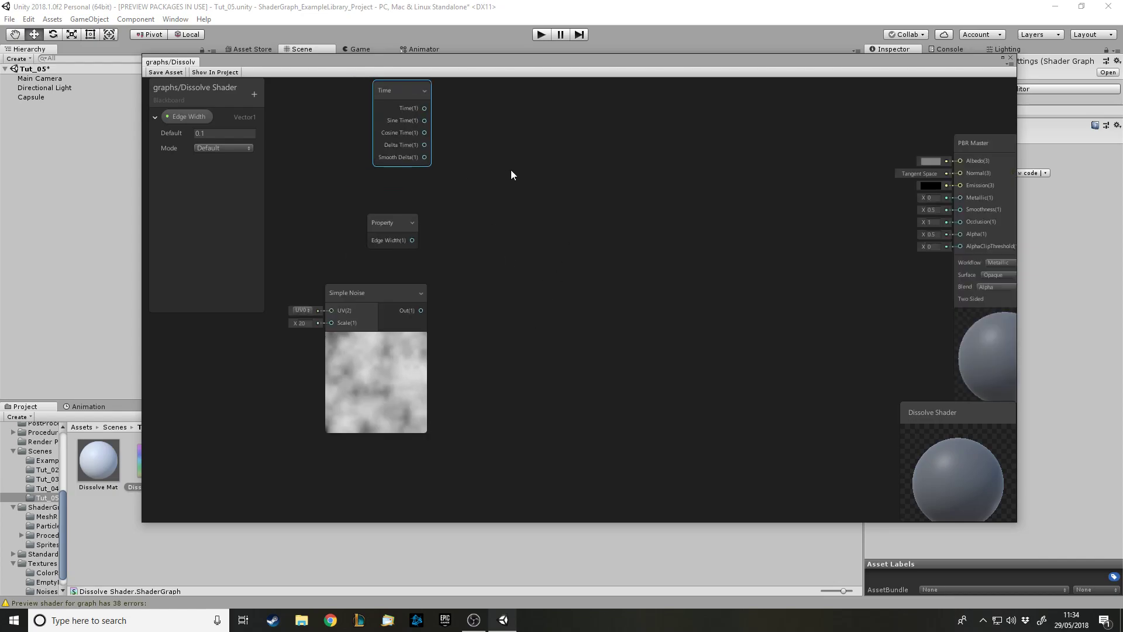
pyautogui.press('space')
pyautogui.press('Escape')
pyautogui.moveTo(381, 99); pyautogui.dragTo(387, 147)
pyautogui.moveTo(388, 282); pyautogui.dragTo(389, 279)
# Step: Open the Time node's documentation, review the Delta Time and Smooth Delta port descriptions, and close the page
pyautogui.rightClick(413, 188)
pyautogui.click(503, 320)
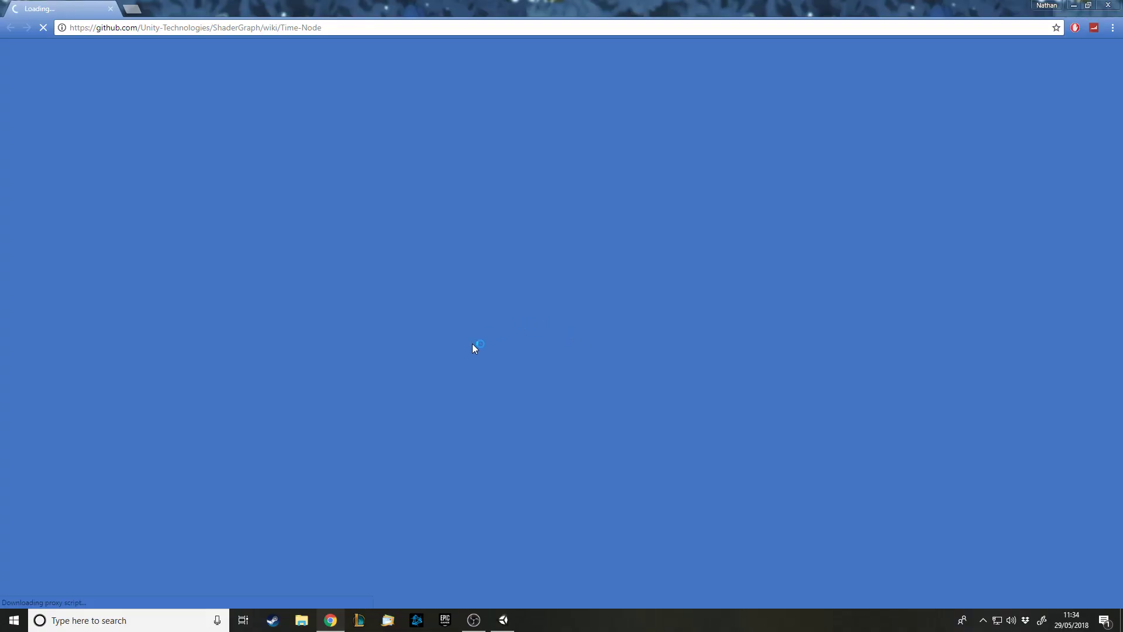
pyautogui.scroll(-3, 474, 342)
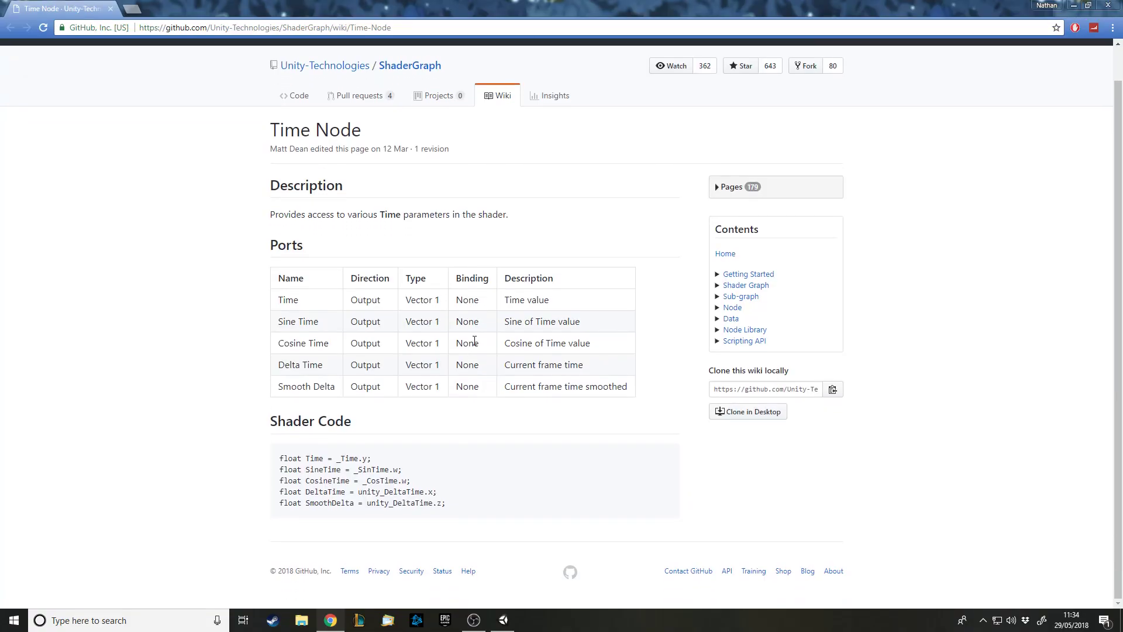
pyautogui.moveTo(507, 366); pyautogui.dragTo(582, 366)
pyautogui.moveTo(506, 387); pyautogui.dragTo(631, 394)
pyautogui.click(635, 396)
pyautogui.click(110, 9)
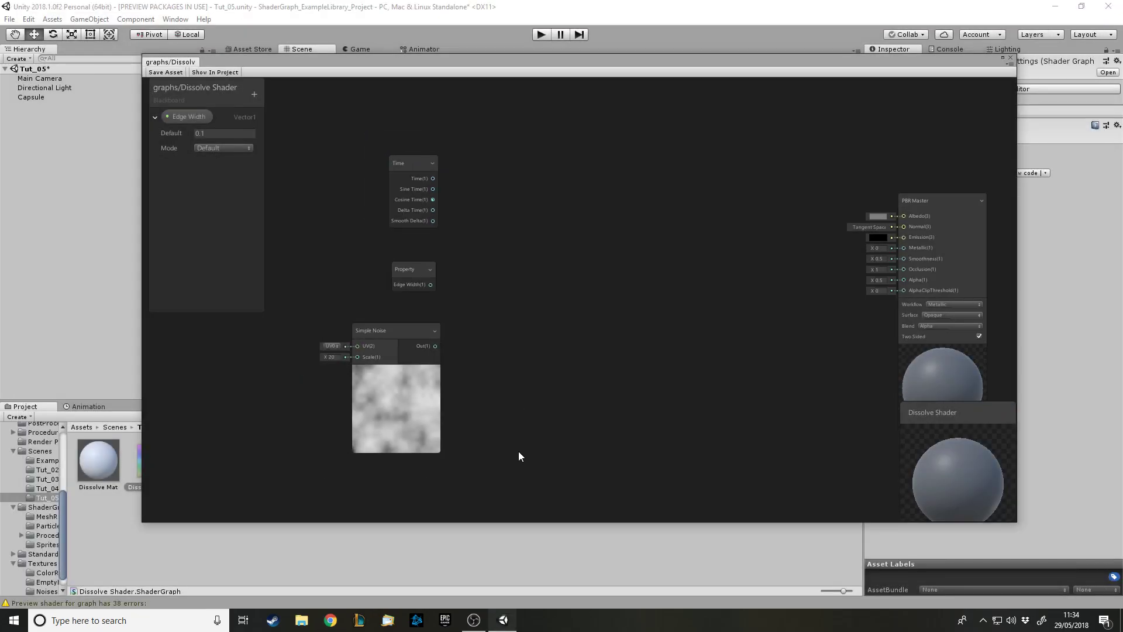
# Step: Add a Step node to the graph between the Simple Noise and PBR Master nodes
pyautogui.moveTo(520, 333); pyautogui.dragTo(522, 293, button='middle')
pyautogui.press('space')
pyautogui.write('sine')
pyautogui.press('Return')
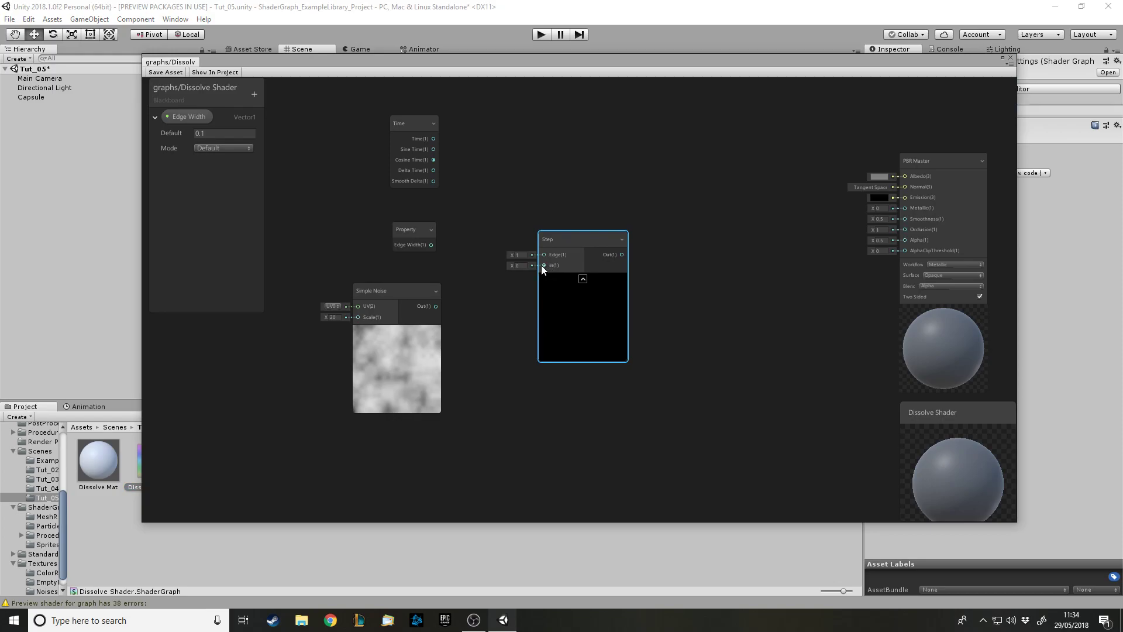
pyautogui.click(634, 226)
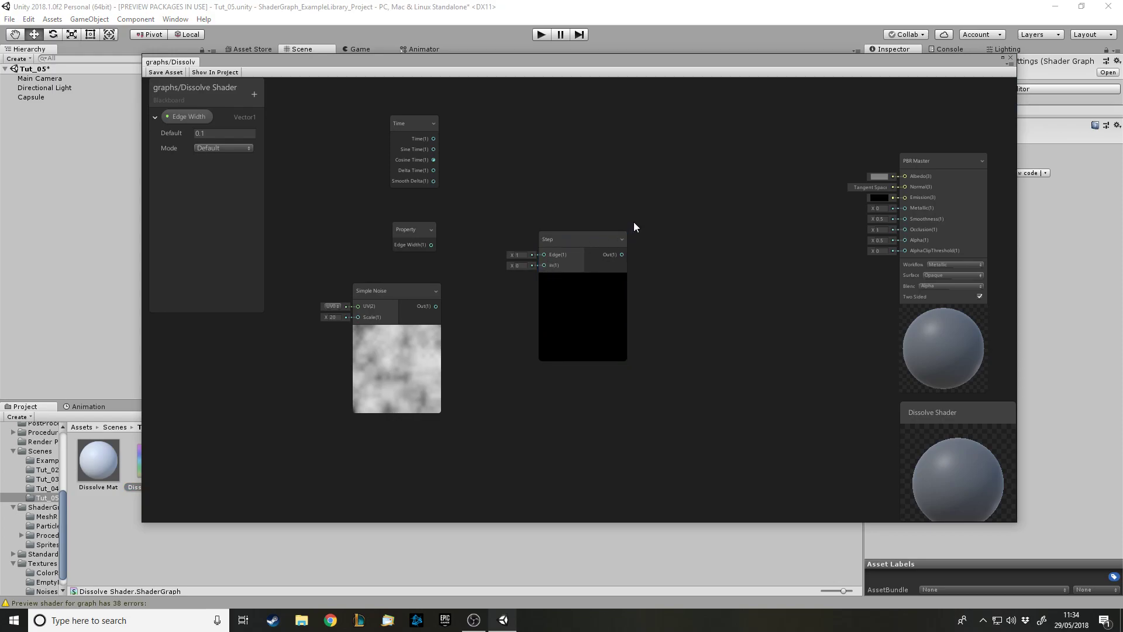
# Step: Open the Step node's documentation, read how its In and Edge inputs are compared, and close the page
pyautogui.click(599, 237)
pyautogui.rightClick(599, 237)
pyautogui.click(679, 391)
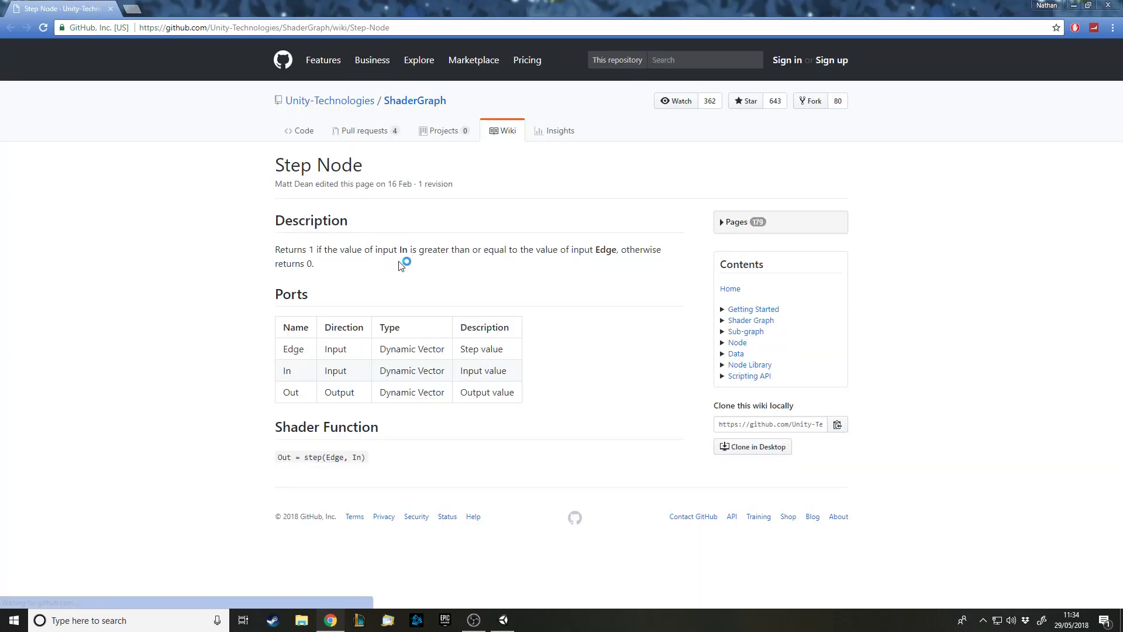
pyautogui.moveTo(444, 251); pyautogui.dragTo(597, 270)
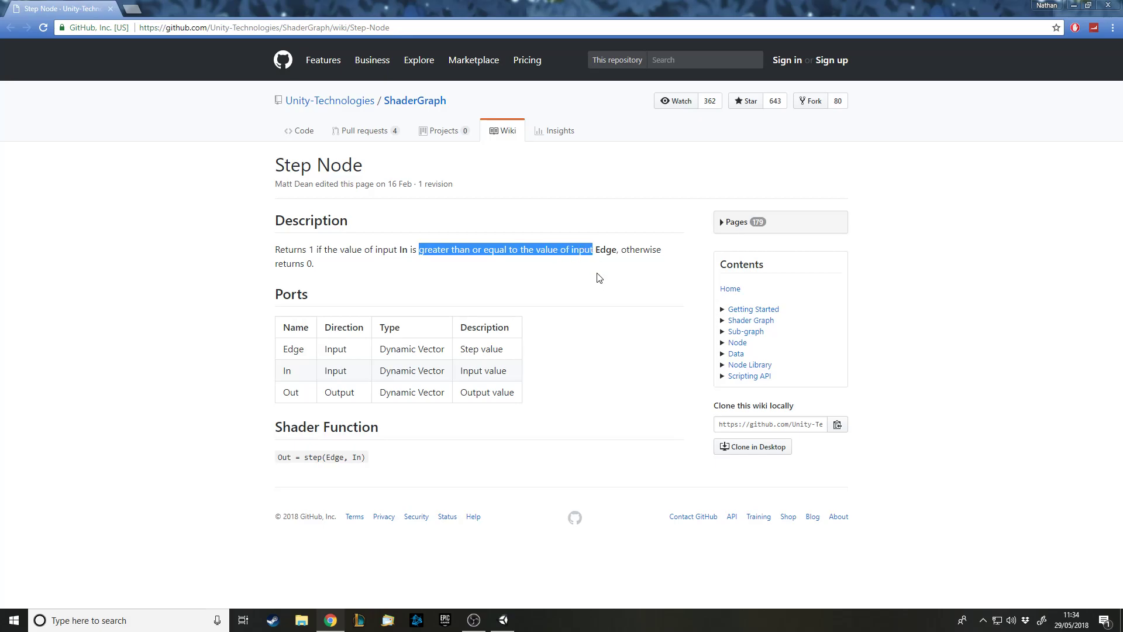
pyautogui.click(598, 273)
pyautogui.click(111, 9)
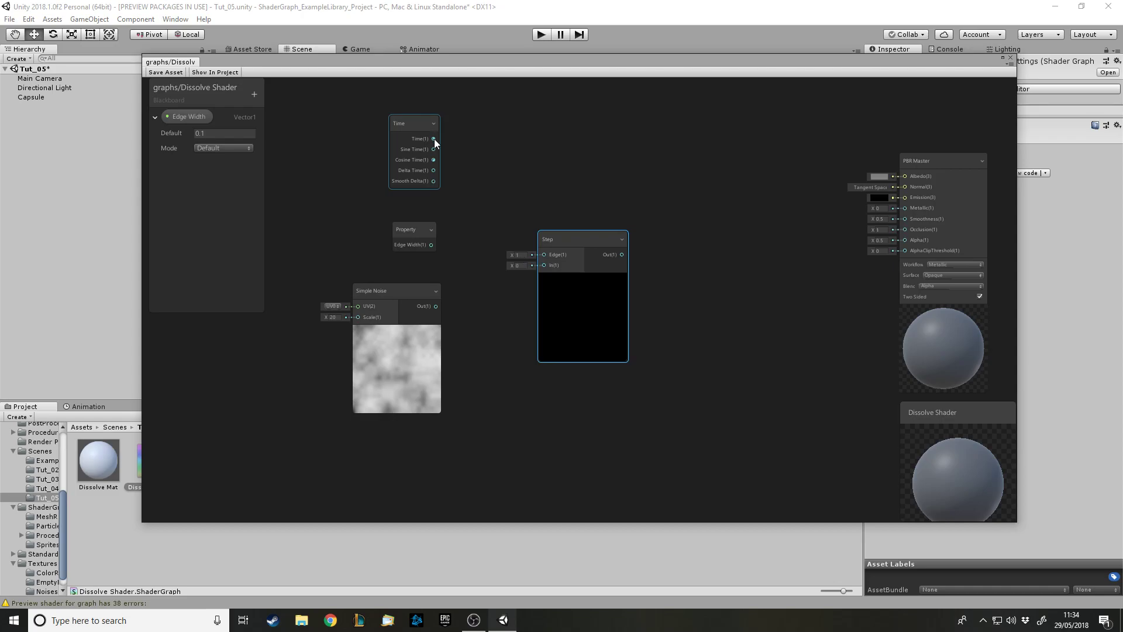
# Step: Connect the Time node's Sine Time output to the Step node's In and the Simple Noise output to its Edge
pyautogui.moveTo(434, 150); pyautogui.dragTo(543, 265)
pyautogui.moveTo(437, 305); pyautogui.dragTo(544, 254)
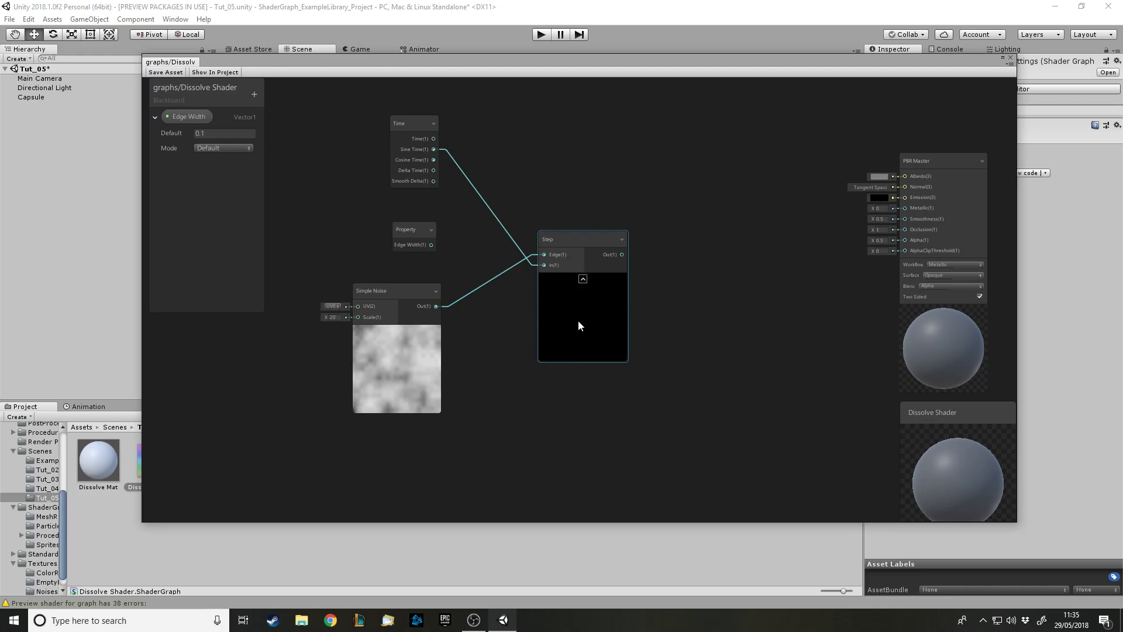
# Step: Connect the Step node's output to AlphaClipThreshold on the PBR Master node and save the shader asset
pyautogui.moveTo(622, 255); pyautogui.dragTo(910, 252)
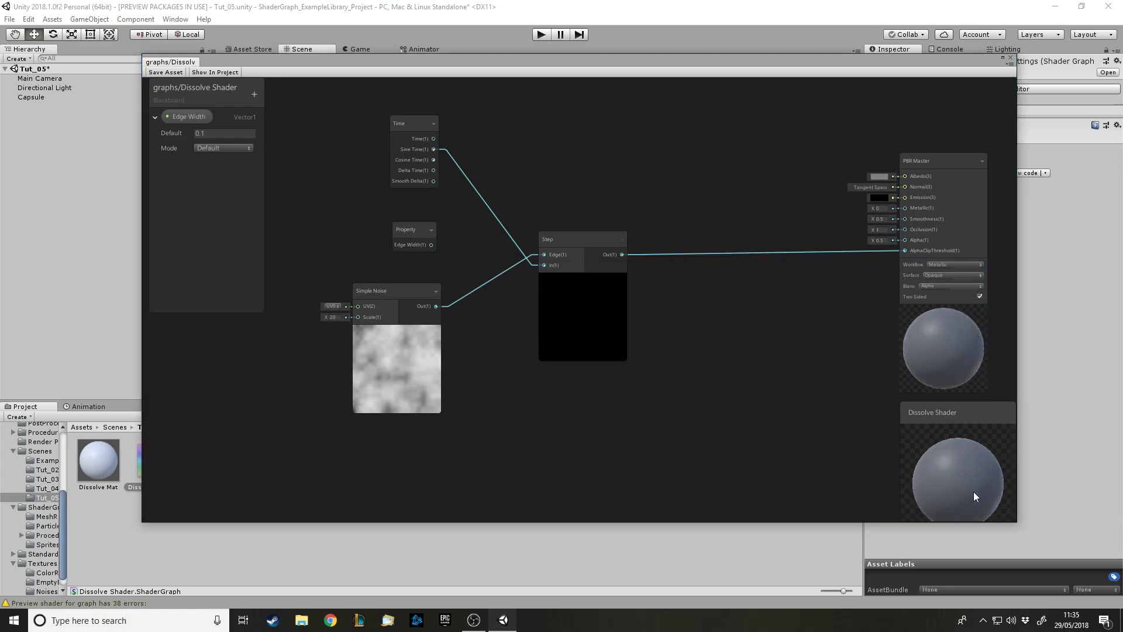
pyautogui.click(165, 72)
# Step: Move the graph window aside, inspect the capsule's dissolve effect in the Scene and Game views, and bring the graph back
pyautogui.moveTo(482, 64); pyautogui.dragTo(459, 455)
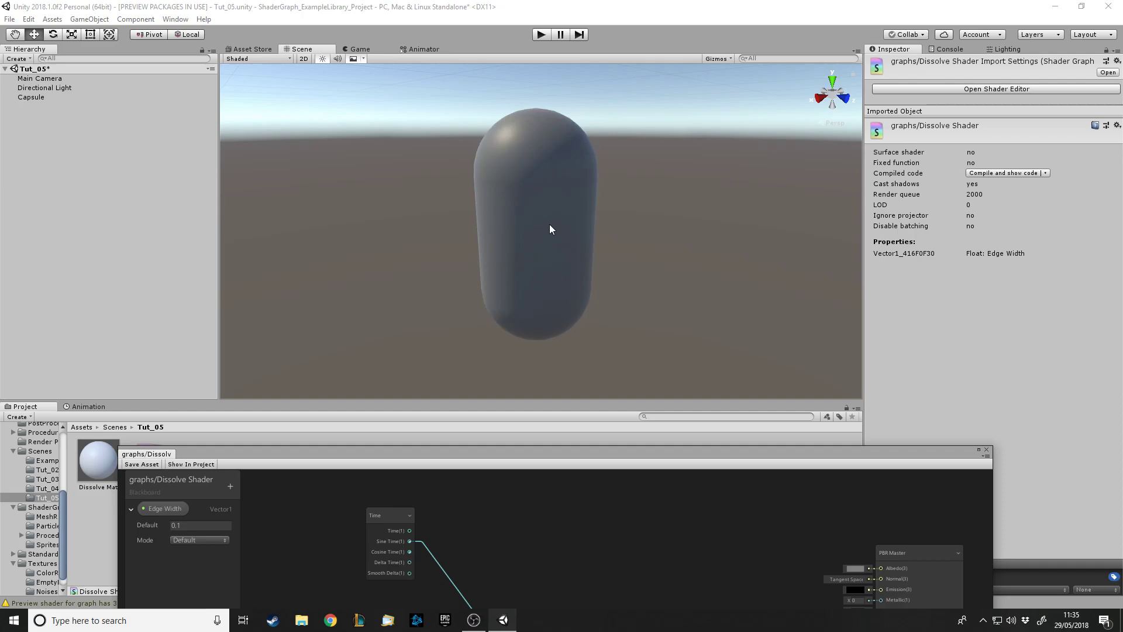
pyautogui.keyDown('alt'); pyautogui.moveTo(602, 246); pyautogui.dragTo(718, 256); pyautogui.keyUp('alt')
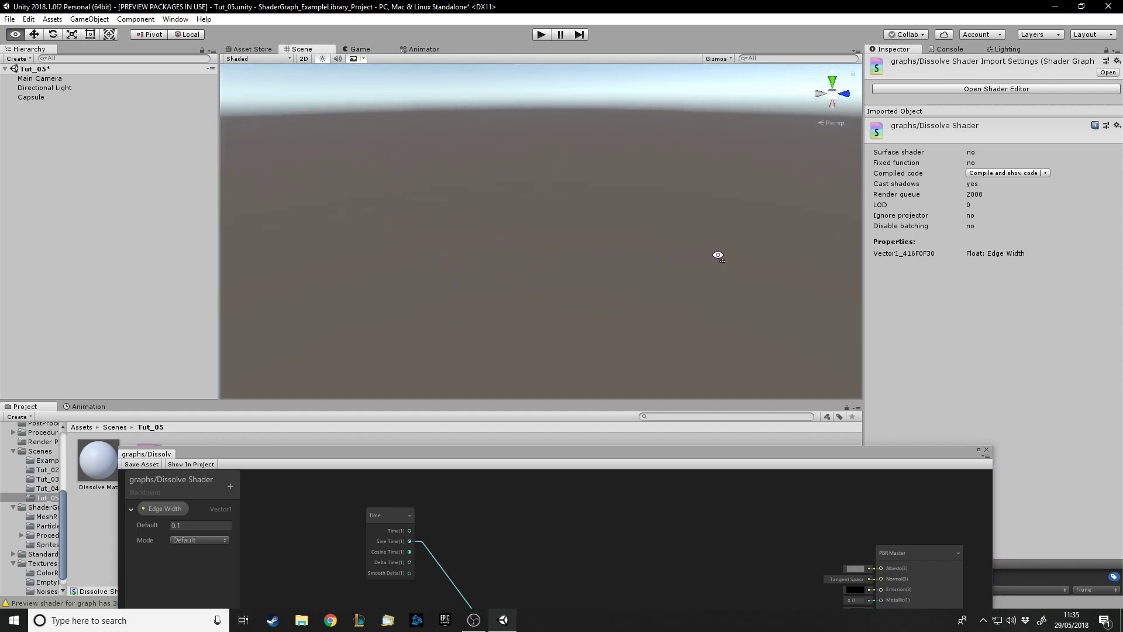
pyautogui.click(369, 51)
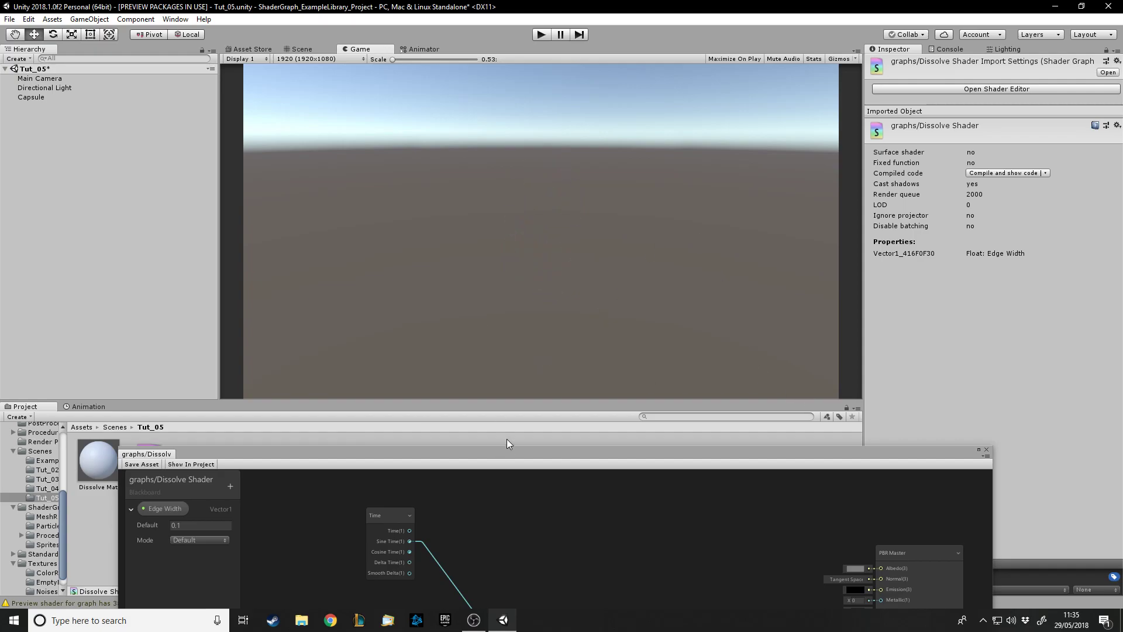
pyautogui.moveTo(507, 443); pyautogui.dragTo(503, 347)
pyautogui.moveTo(577, 356); pyautogui.dragTo(592, 74)
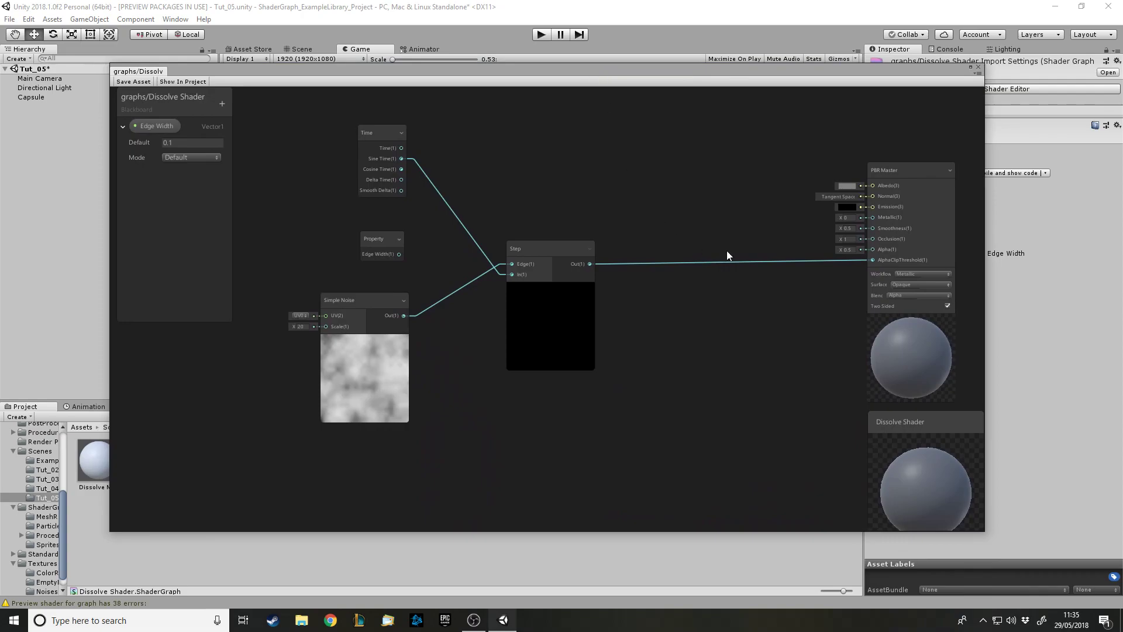
# Step: Delete the connection between the Step node's output and AlphaClipThreshold
pyautogui.click(844, 262)
pyautogui.press('Delete')
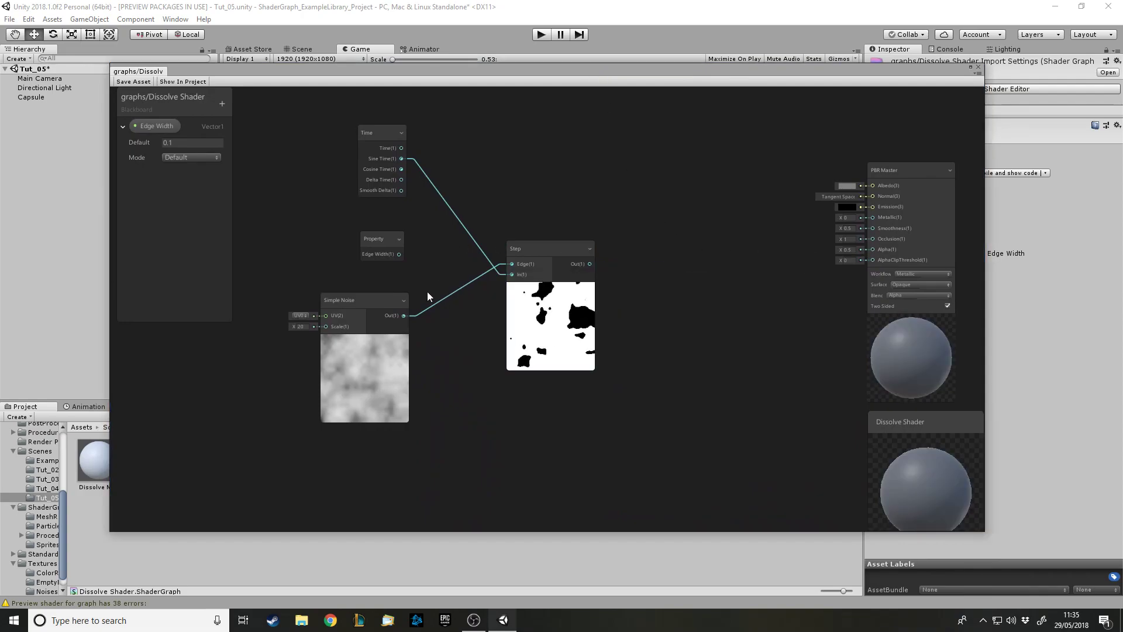
# Step: Shift the Simple Noise, Edge Width, Time and Step nodes farther away from the PBR Master node
pyautogui.moveTo(367, 301); pyautogui.dragTo(268, 308)
pyautogui.click(376, 242)
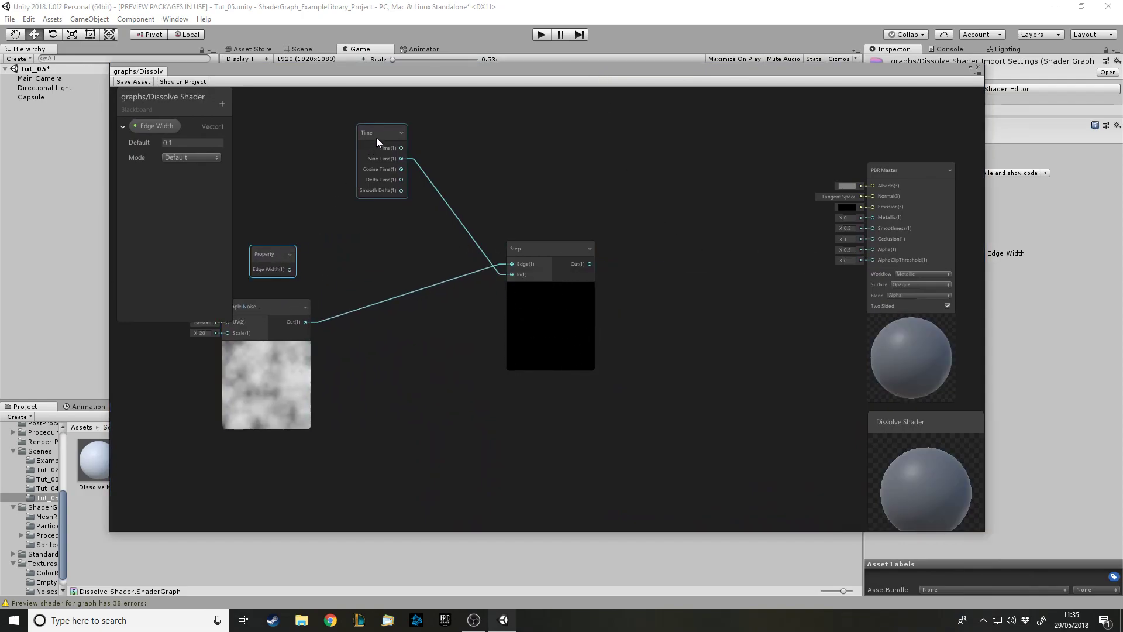
pyautogui.moveTo(378, 137); pyautogui.dragTo(283, 170)
pyautogui.moveTo(531, 263); pyautogui.dragTo(396, 272)
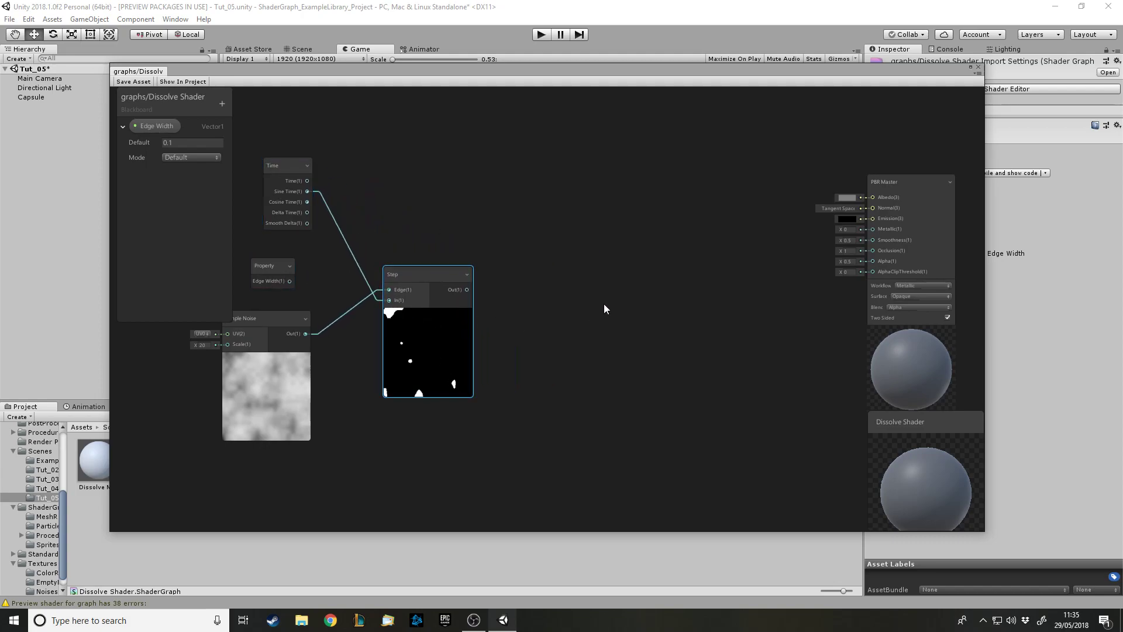
# Step: Move the Edge Width property node well below Simple Noise, and bring the Simple Noise and Step nodes up nearer the Time node
pyautogui.scroll(2, 491, 342)
pyautogui.scroll(-2, 385, 378)
pyautogui.scroll(1, 385, 378)
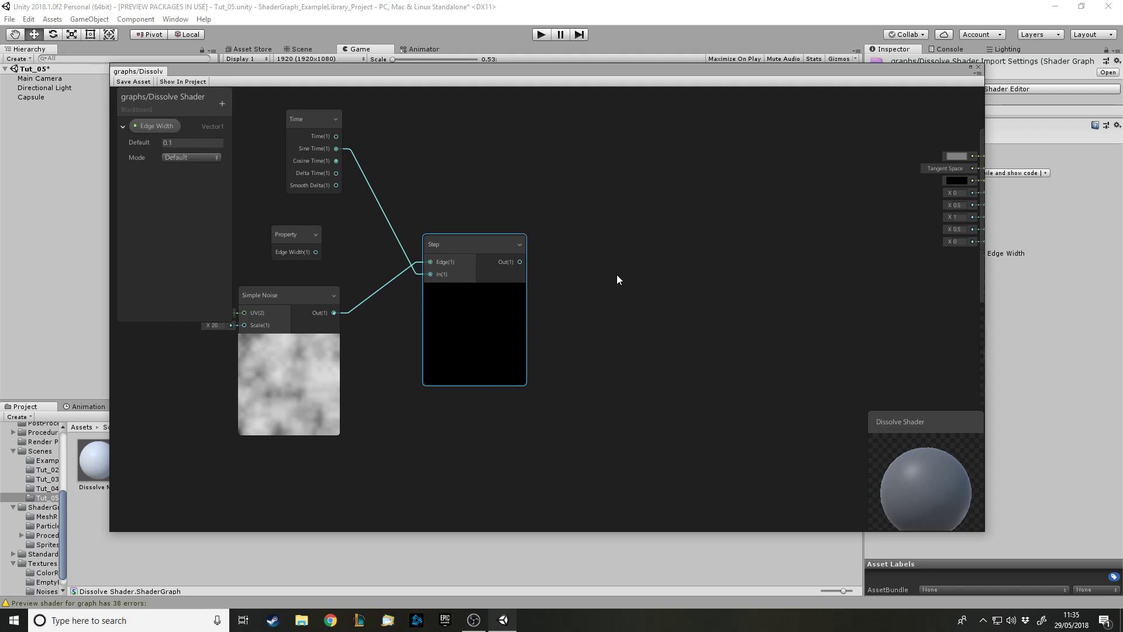
pyautogui.scroll(-2, 682, 168)
pyautogui.scroll(2, 515, 245)
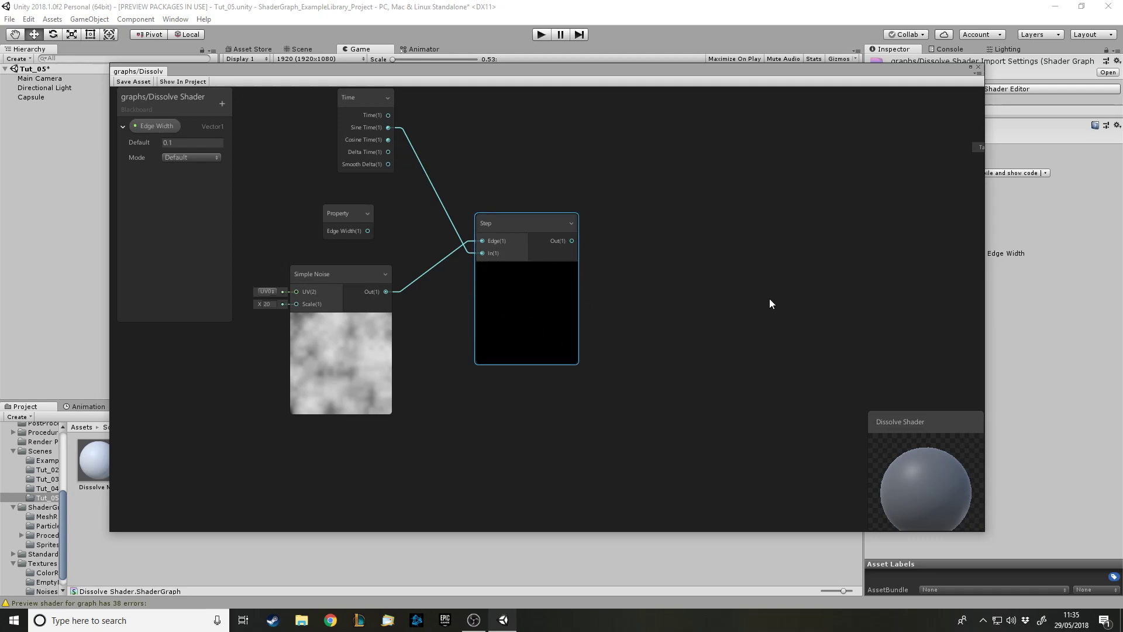
pyautogui.moveTo(338, 234); pyautogui.dragTo(337, 184)
pyautogui.moveTo(501, 194); pyautogui.dragTo(468, 156)
# Step: Add an Add node and place it directly below the Step node
pyautogui.click(522, 394)
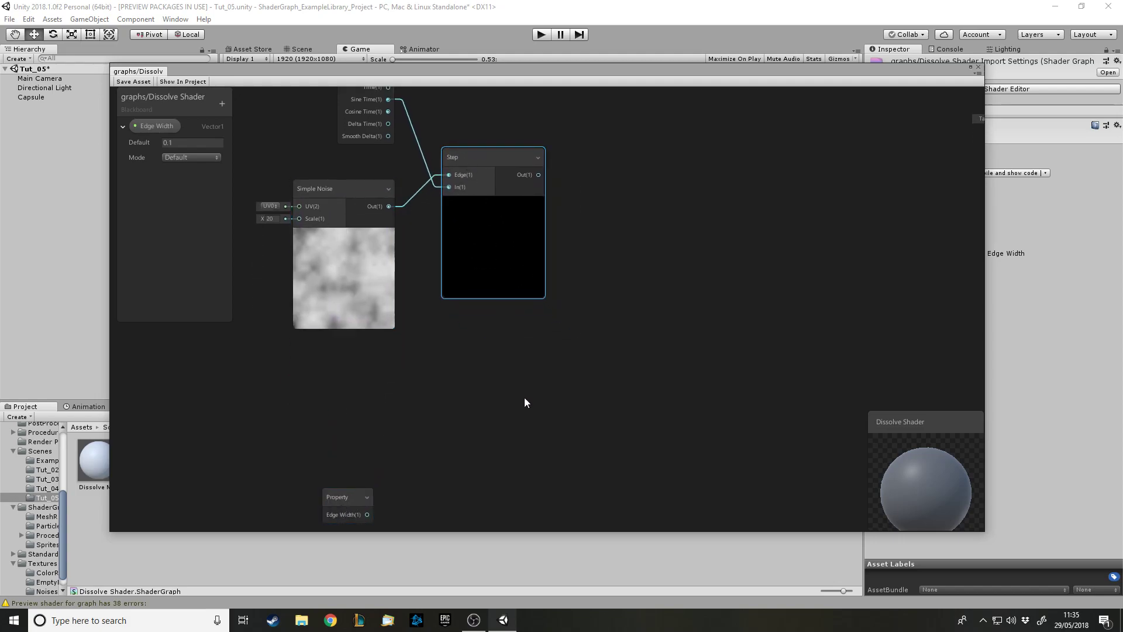
pyautogui.press('space')
pyautogui.write('add')
pyautogui.press('Return')
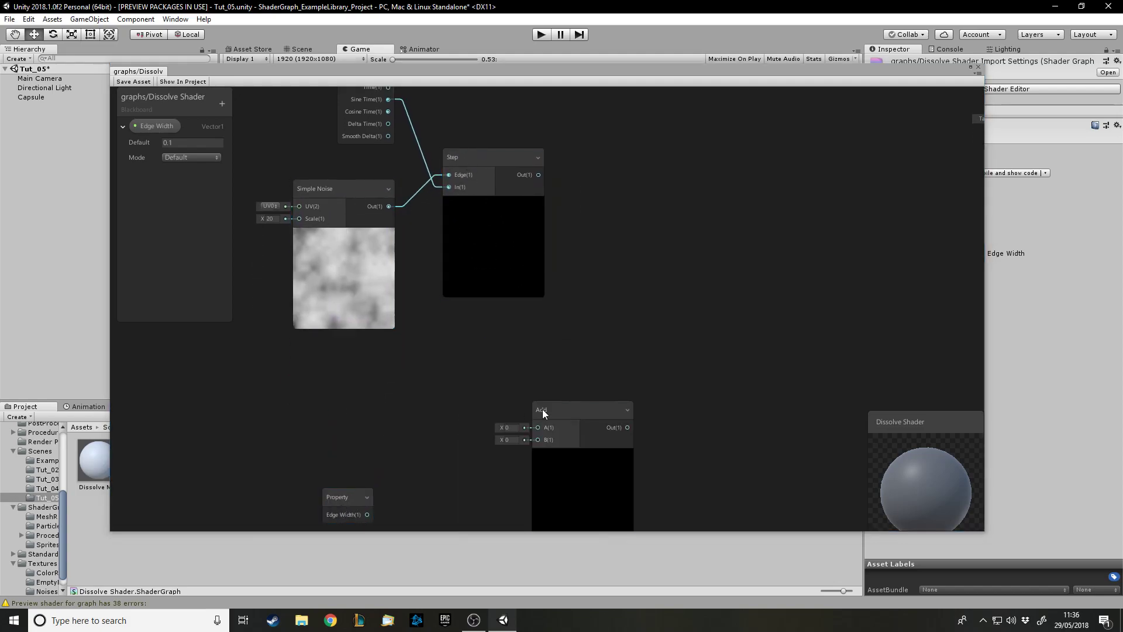
pyautogui.moveTo(538, 409); pyautogui.dragTo(468, 400)
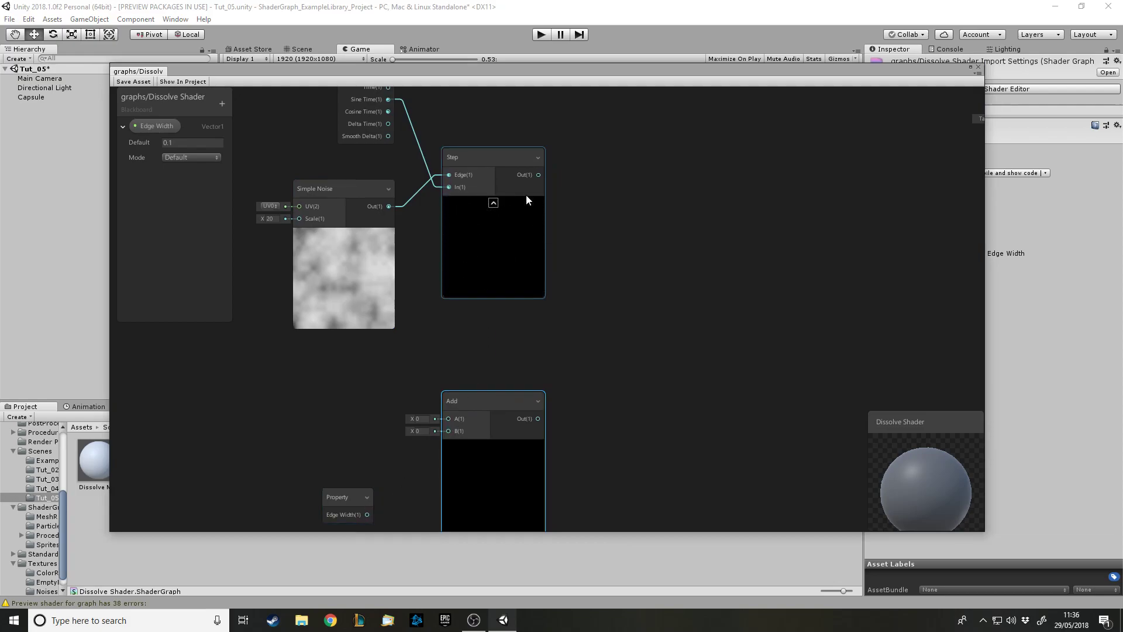
# Step: Connect Sine Time to the Add node's A and Edge Width to its B, and move the Edge Width node slightly closer
pyautogui.scroll(-1, 469, 246)
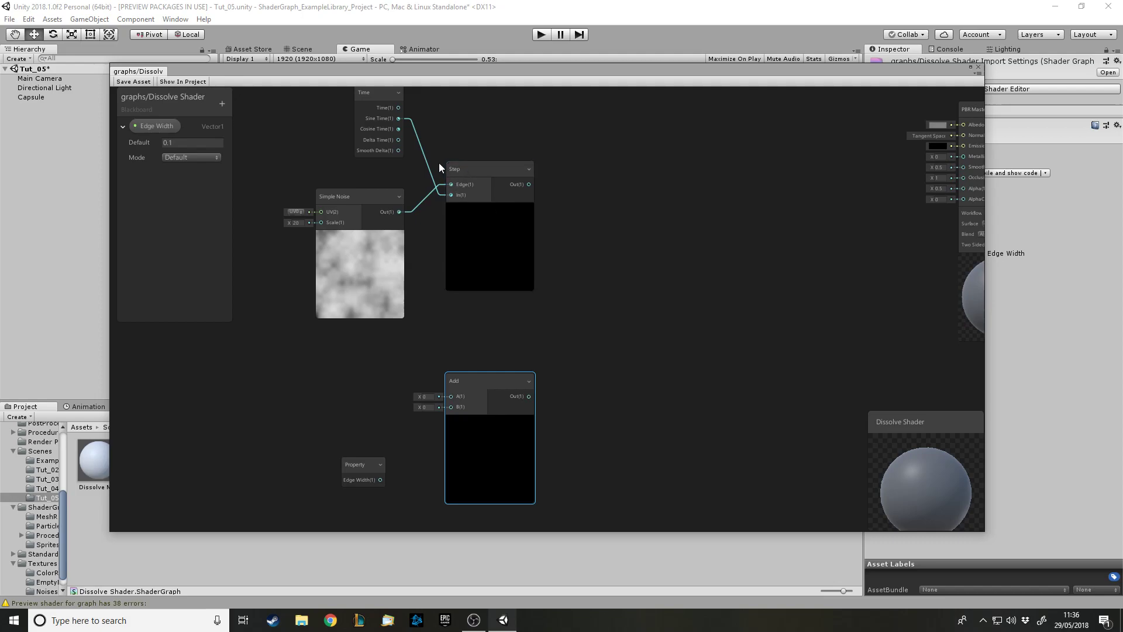
pyautogui.moveTo(398, 118); pyautogui.dragTo(451, 410)
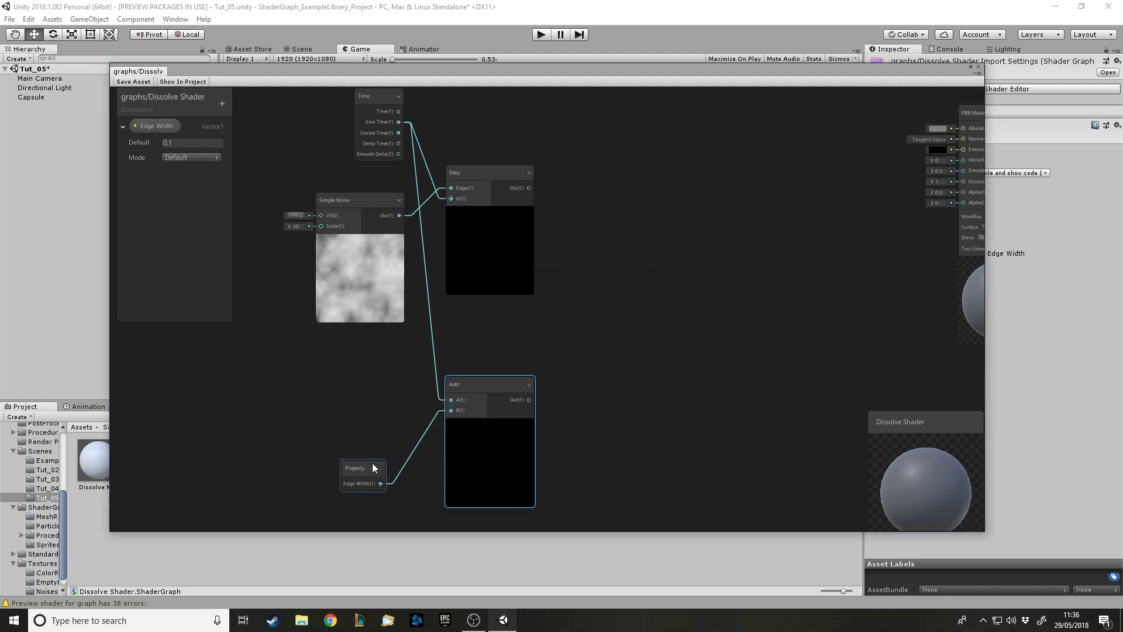
pyautogui.moveTo(376, 468); pyautogui.dragTo(382, 446)
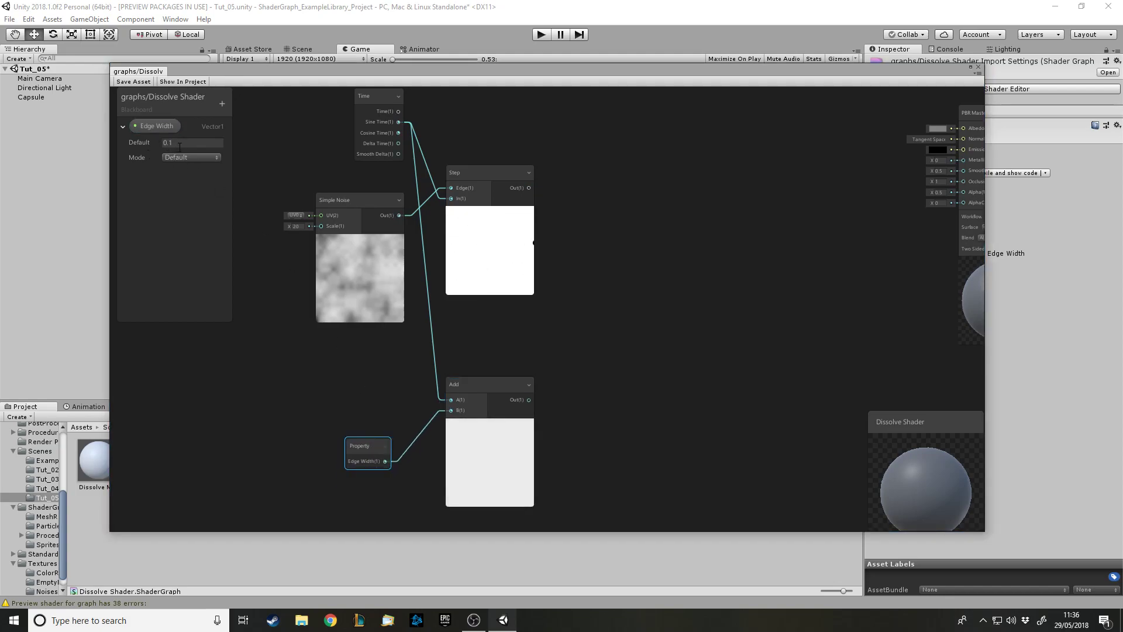
# Step: Add a second Step node beside the Add node, connecting the Add output to its In and the Simple Noise output to its Edge
pyautogui.press('space')
pyautogui.write('step')
pyautogui.press('Return')
pyautogui.moveTo(736, 326); pyautogui.dragTo(625, 329)
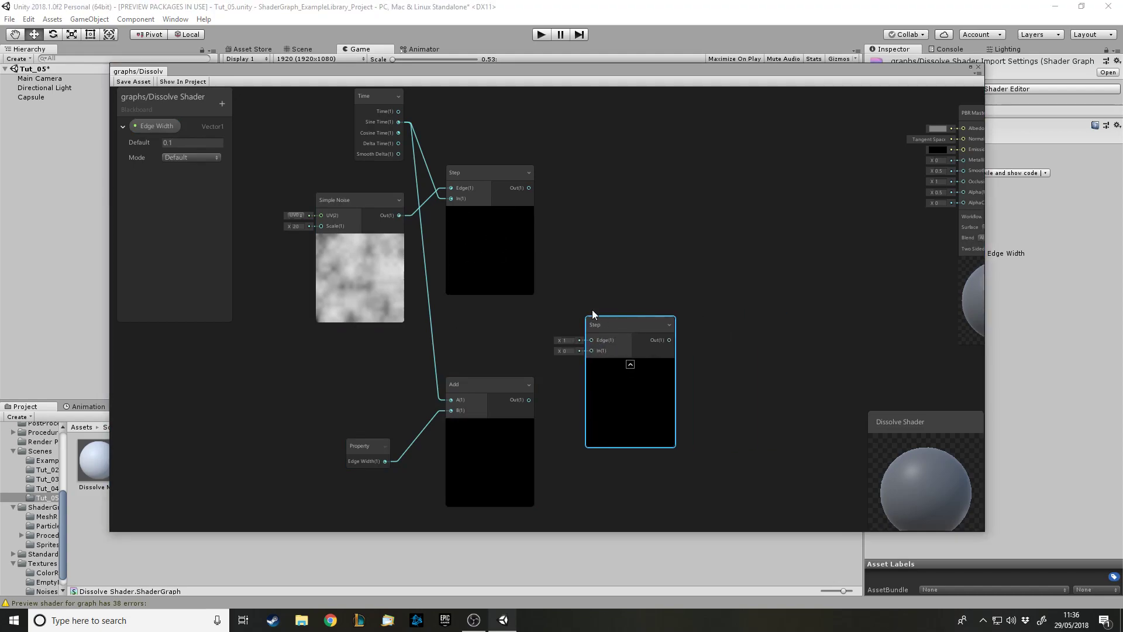
pyautogui.moveTo(536, 397); pyautogui.dragTo(591, 351)
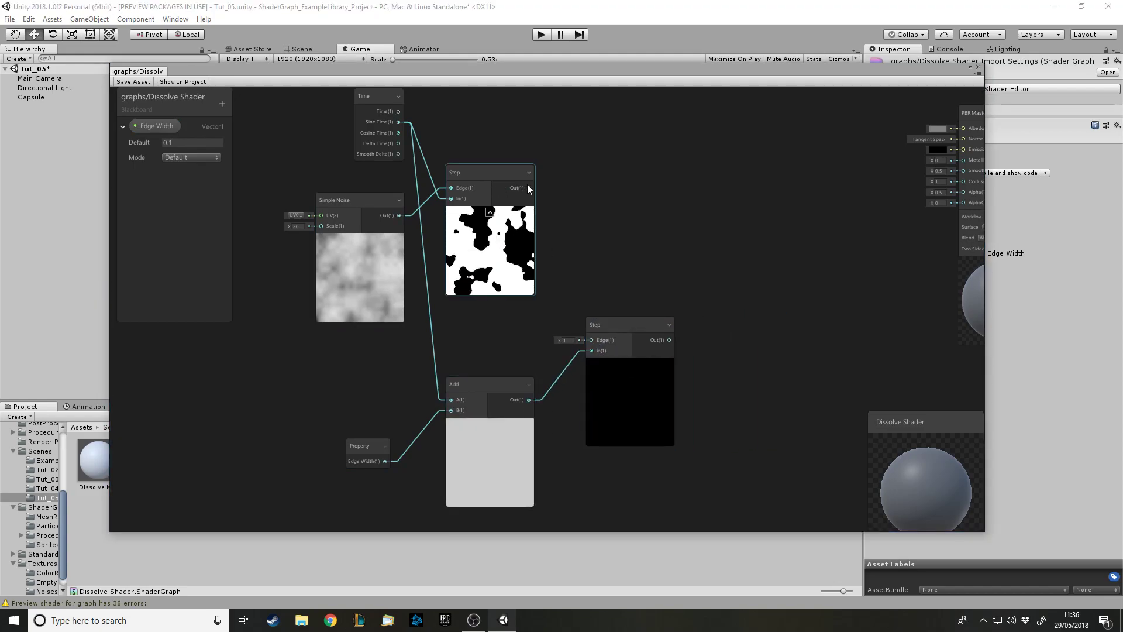
pyautogui.moveTo(399, 215); pyautogui.dragTo(593, 321)
# Step: Place the first Step node directly above the second one and move the Add node slightly away from them
pyautogui.moveTo(510, 188); pyautogui.dragTo(606, 190)
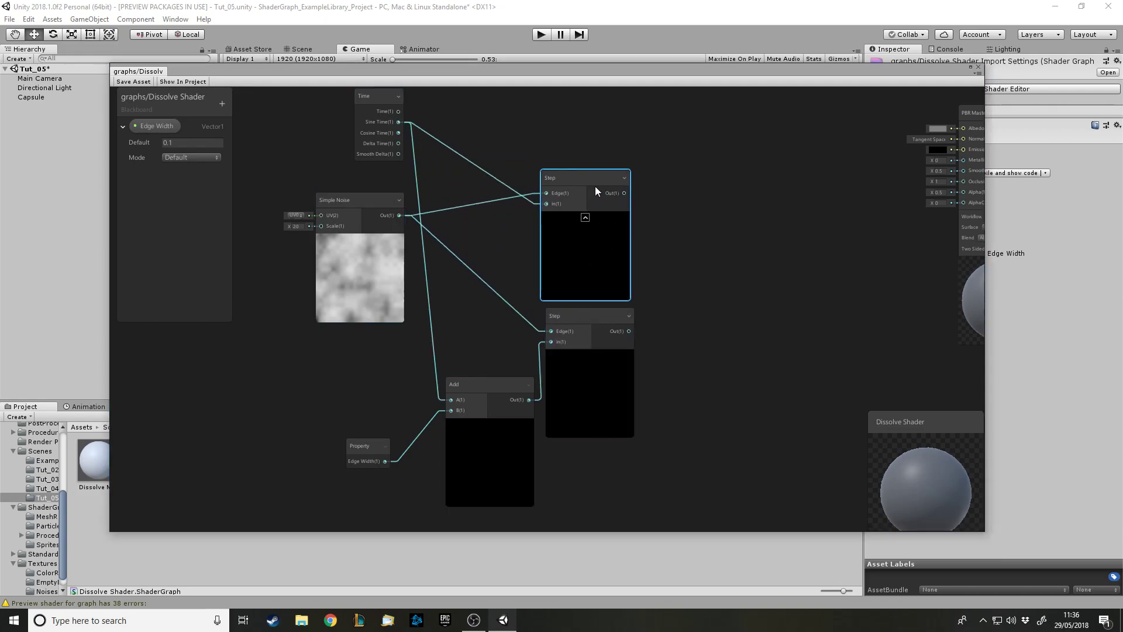
pyautogui.moveTo(522, 384); pyautogui.dragTo(502, 384)
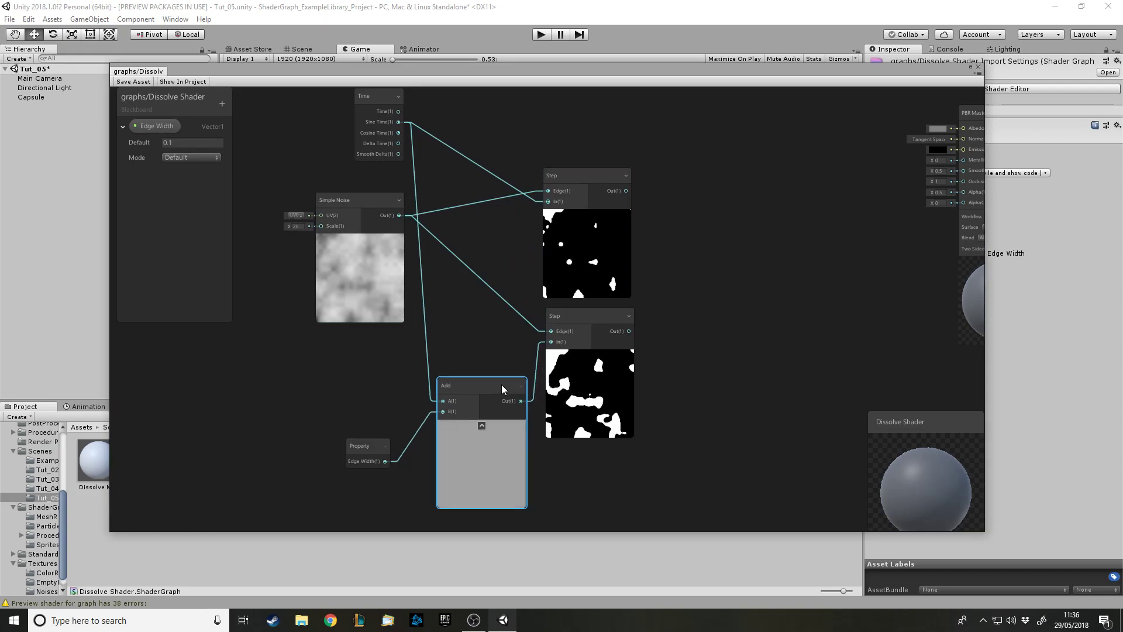
# Step: Align the lower Step node directly beneath the upper Step node
pyautogui.click(613, 267)
pyautogui.moveTo(600, 316); pyautogui.dragTo(597, 315)
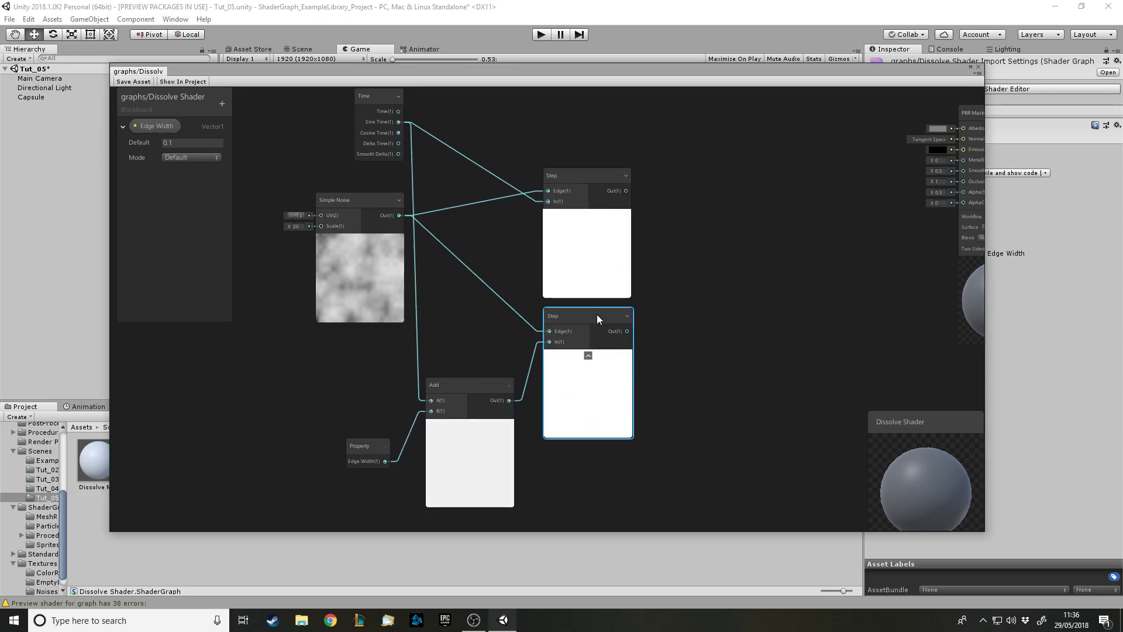
pyautogui.click(683, 290)
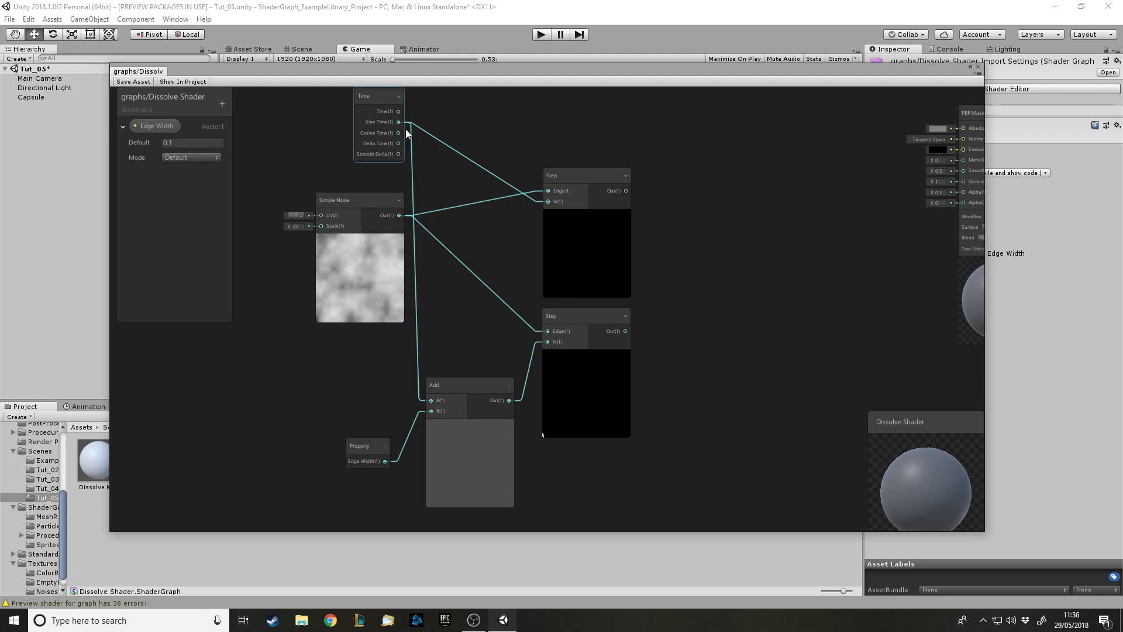
# Step: Add a Vector 1 node and place it beside the Time node
pyautogui.scroll(-1, 378, 312)
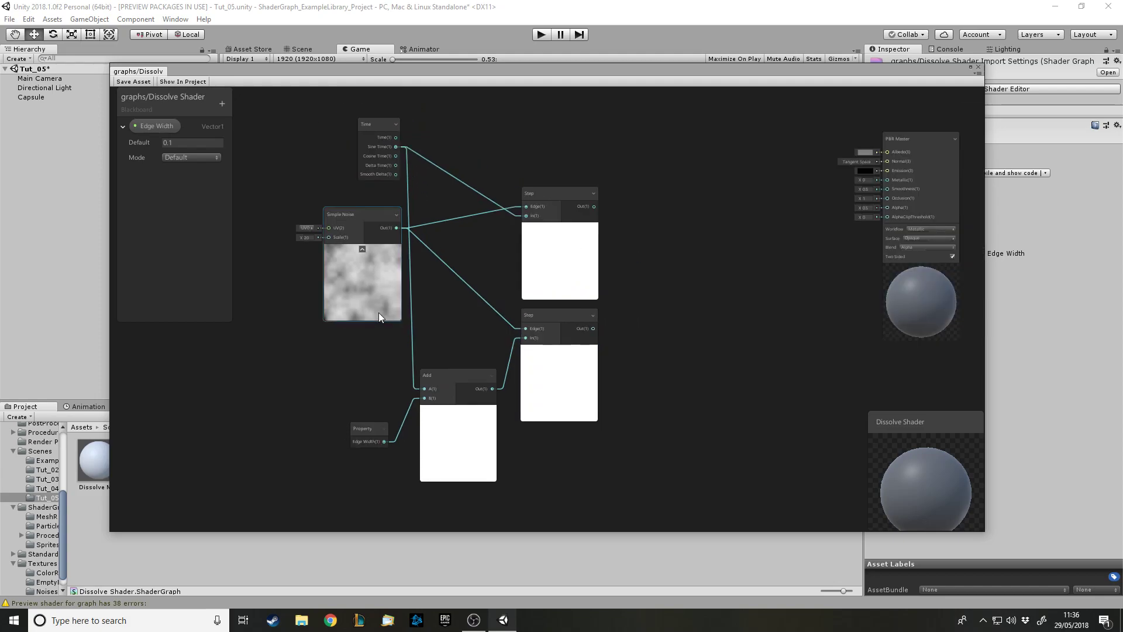
pyautogui.press('space')
pyautogui.press('Escape')
pyautogui.press('space')
pyautogui.write('v')
pyautogui.press('Return')
pyautogui.moveTo(526, 149); pyautogui.dragTo(446, 136)
pyautogui.click(396, 134)
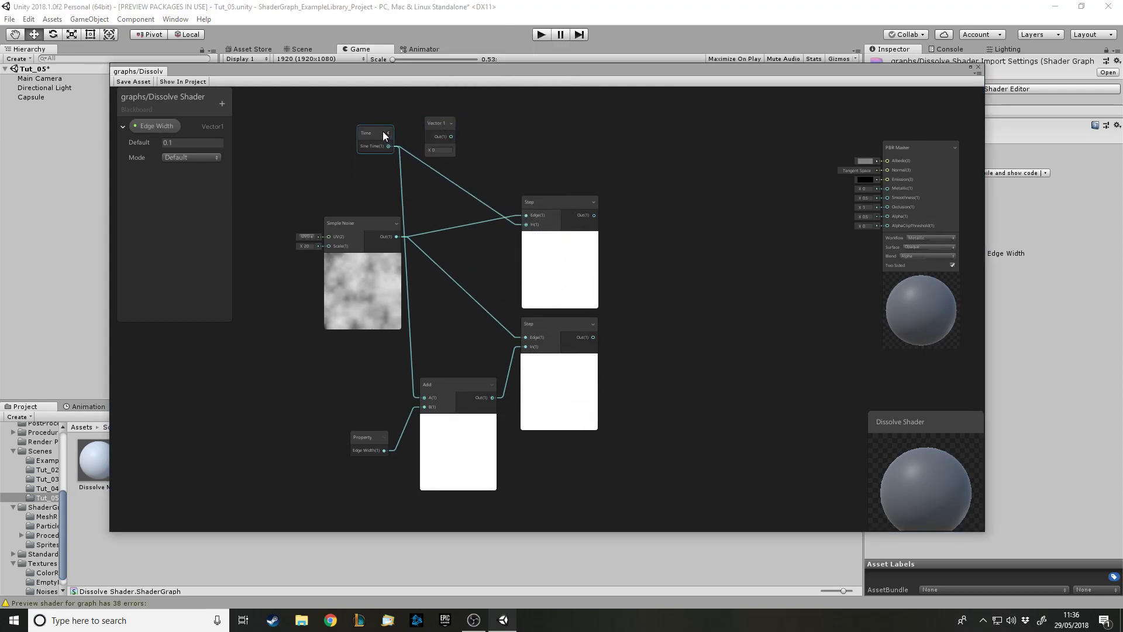
# Step: Remove the Sine Time connections and connect the Vector 1 output to the upper Step's In and the Add node's A
pyautogui.click(385, 133)
pyautogui.click(412, 159)
pyautogui.press('Delete')
pyautogui.click(406, 163)
pyautogui.press('Delete')
pyautogui.click(446, 145)
pyautogui.moveTo(515, 215); pyautogui.dragTo(526, 224)
pyautogui.moveTo(519, 378); pyautogui.dragTo(424, 397)
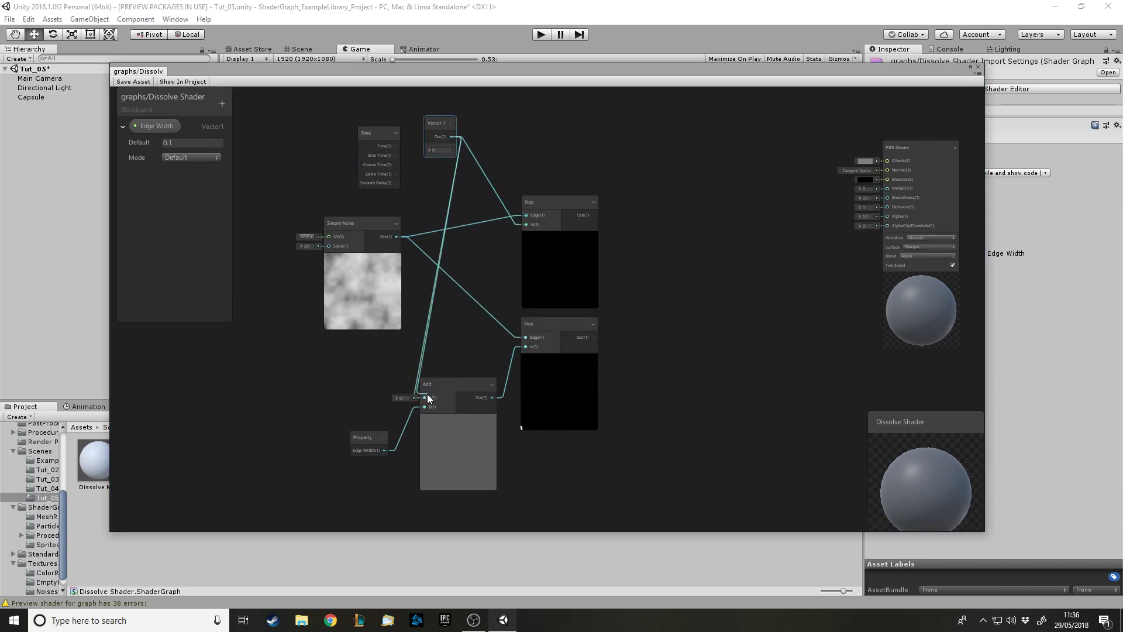
# Step: Move the Vector 1 node closer to Time, set its value to 0.6 and compare the two Step previews
pyautogui.moveTo(436, 151); pyautogui.dragTo(425, 183)
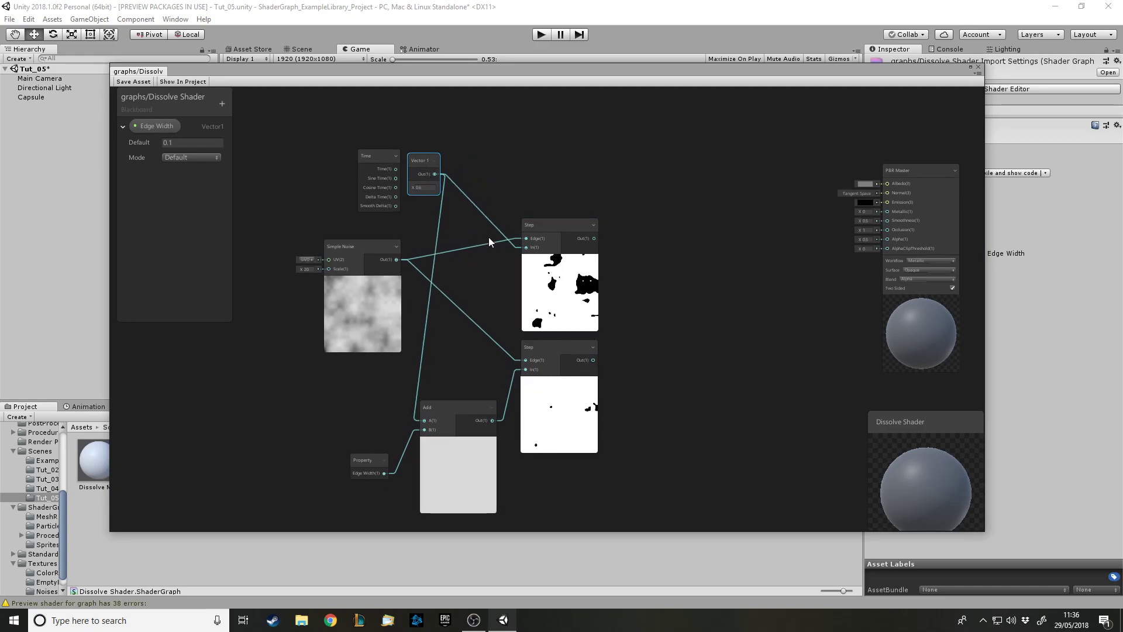
pyautogui.scroll(3, 441, 526)
pyautogui.scroll(-2, 587, 274)
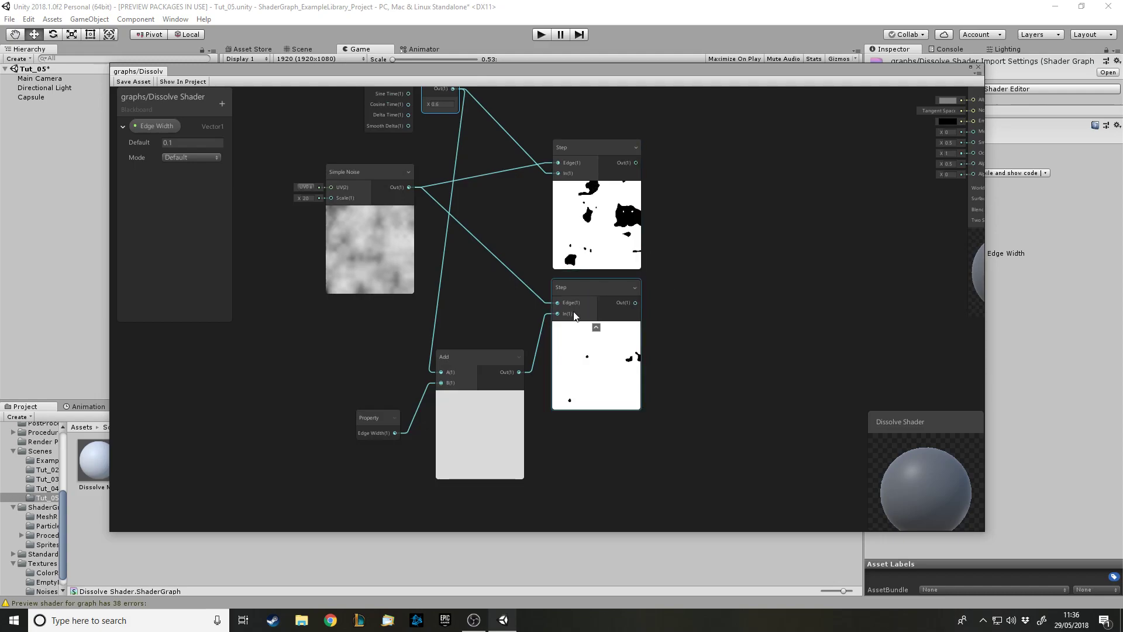
pyautogui.scroll(-1, 588, 264)
pyautogui.scroll(1, 587, 257)
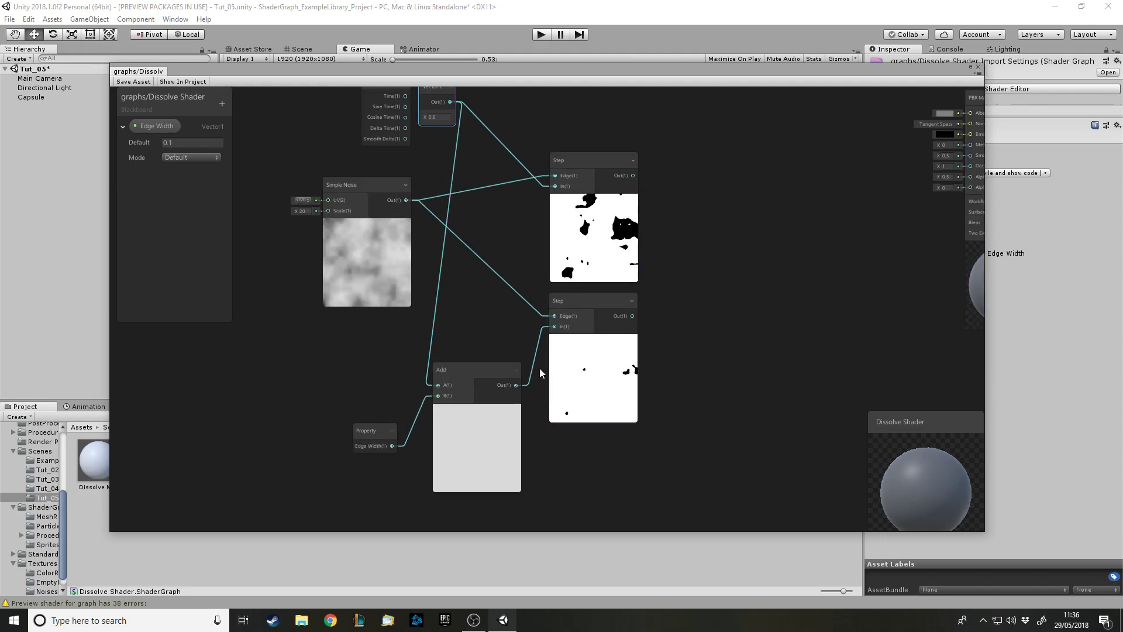
pyautogui.scroll(-1, 589, 427)
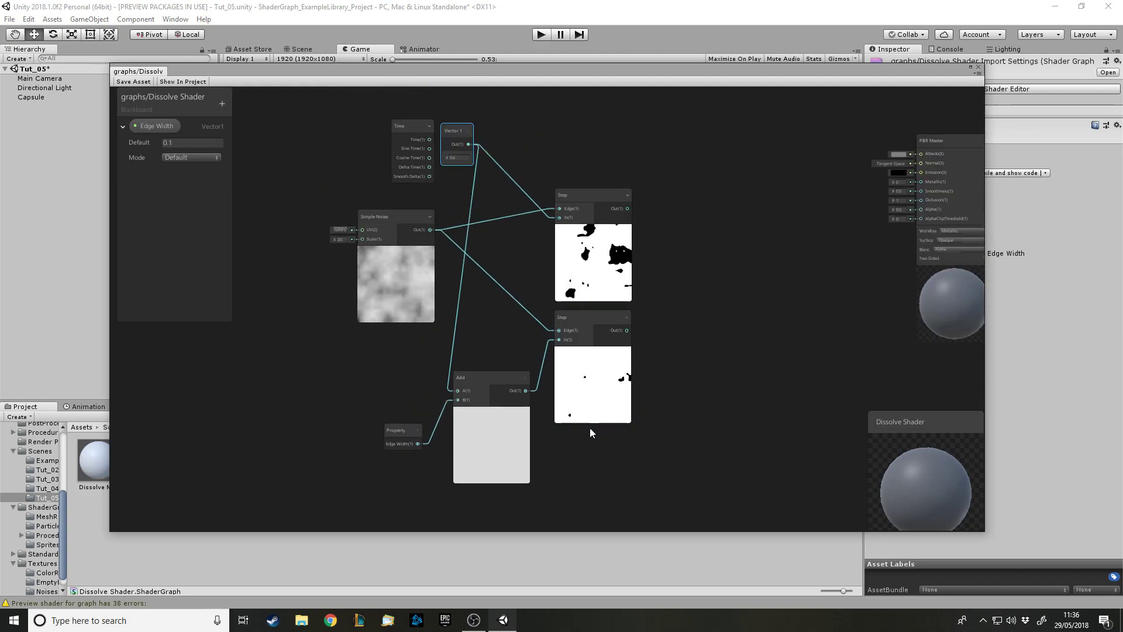
pyautogui.scroll(1, 586, 364)
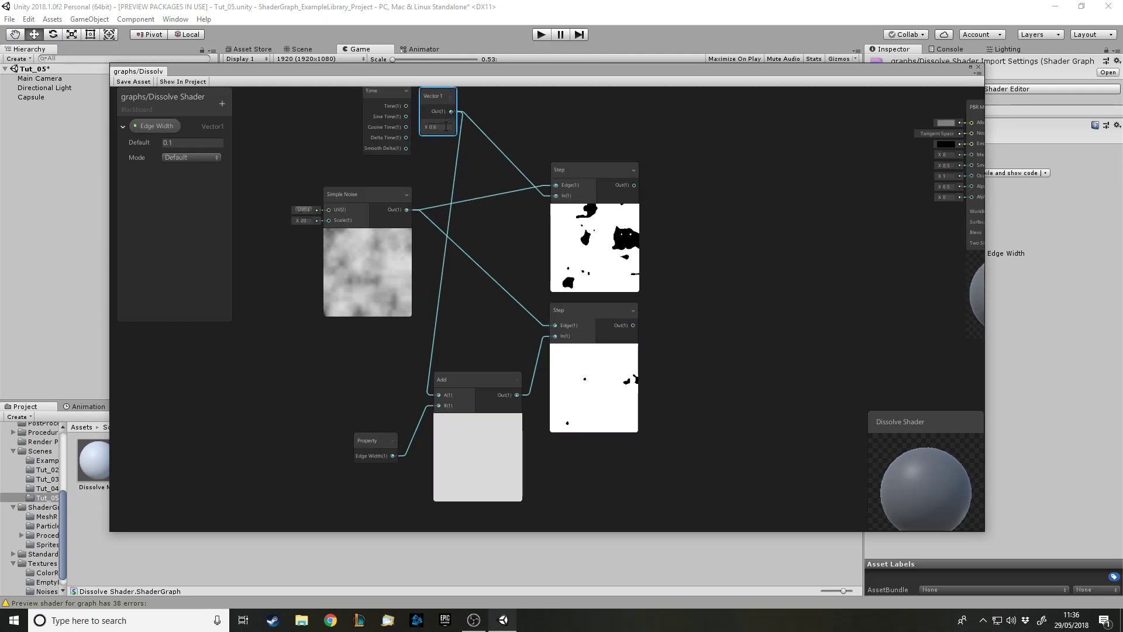
# Step: Vary the Vector 1 value, starting with 0.48, to compare how the edge width offsets the two Step previews
pyautogui.moveTo(425, 128); pyautogui.dragTo(423, 127)
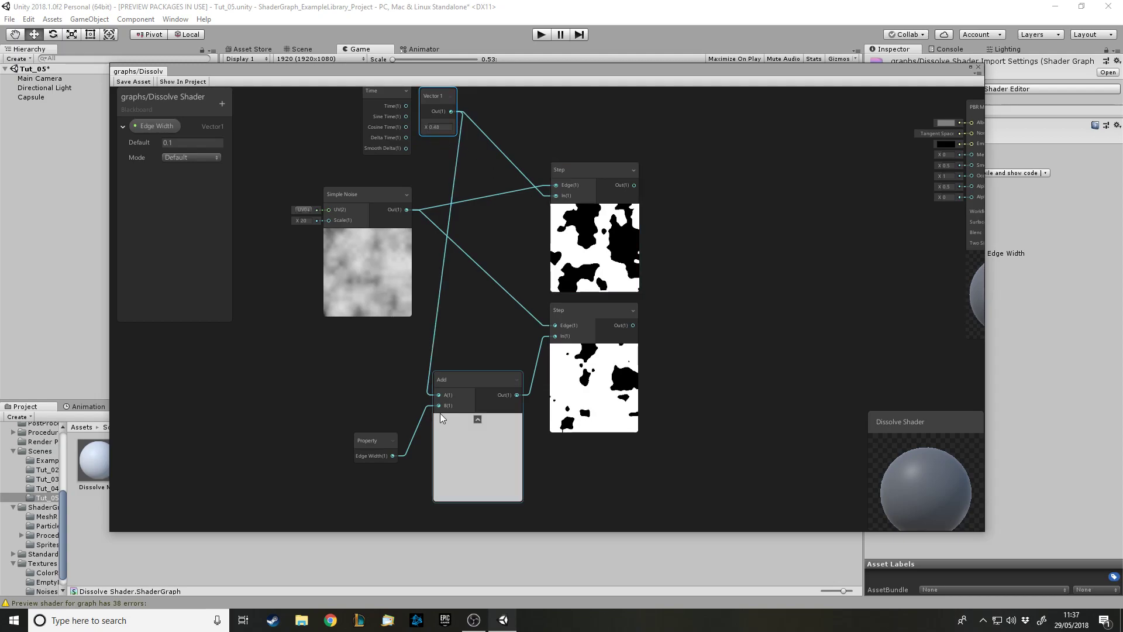
pyautogui.click(394, 457)
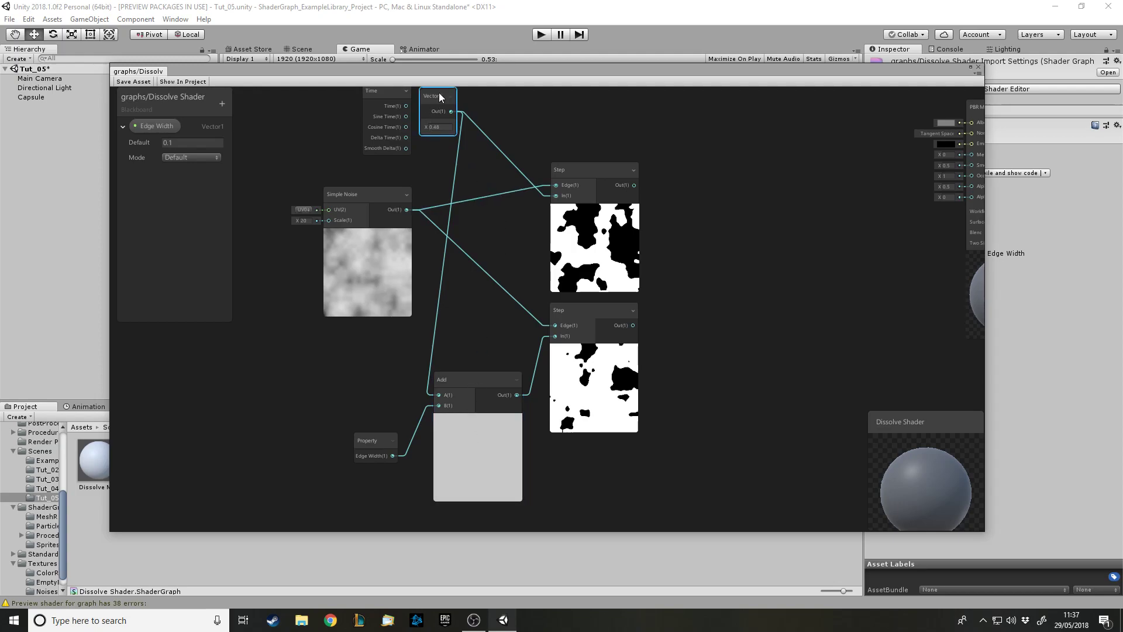
pyautogui.click(439, 127)
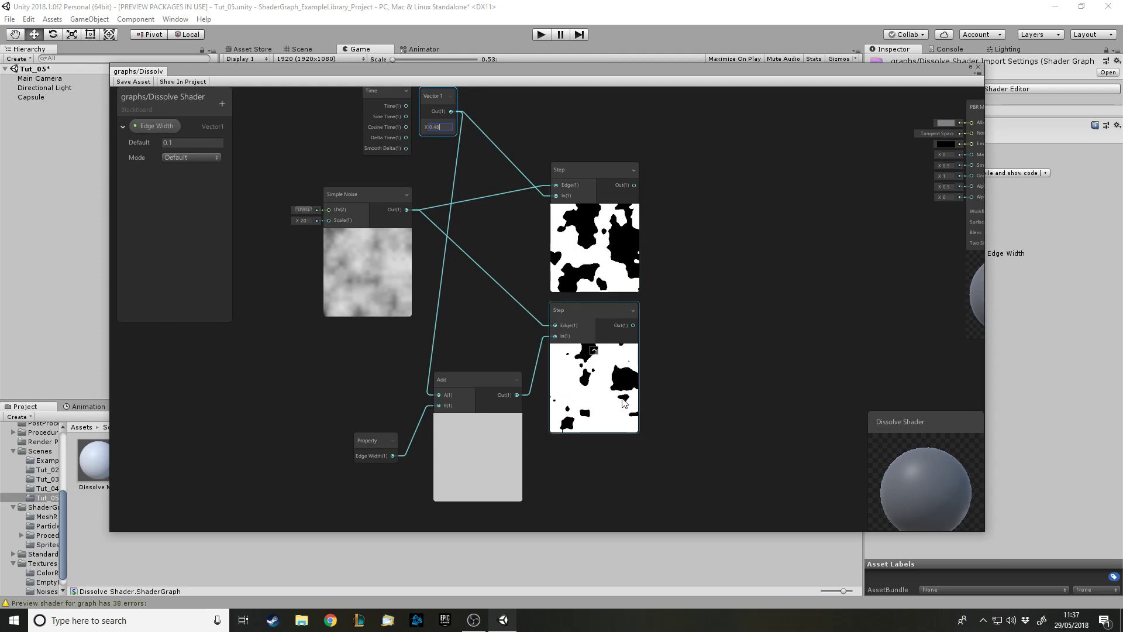
pyautogui.moveTo(423, 128); pyautogui.dragTo(427, 129)
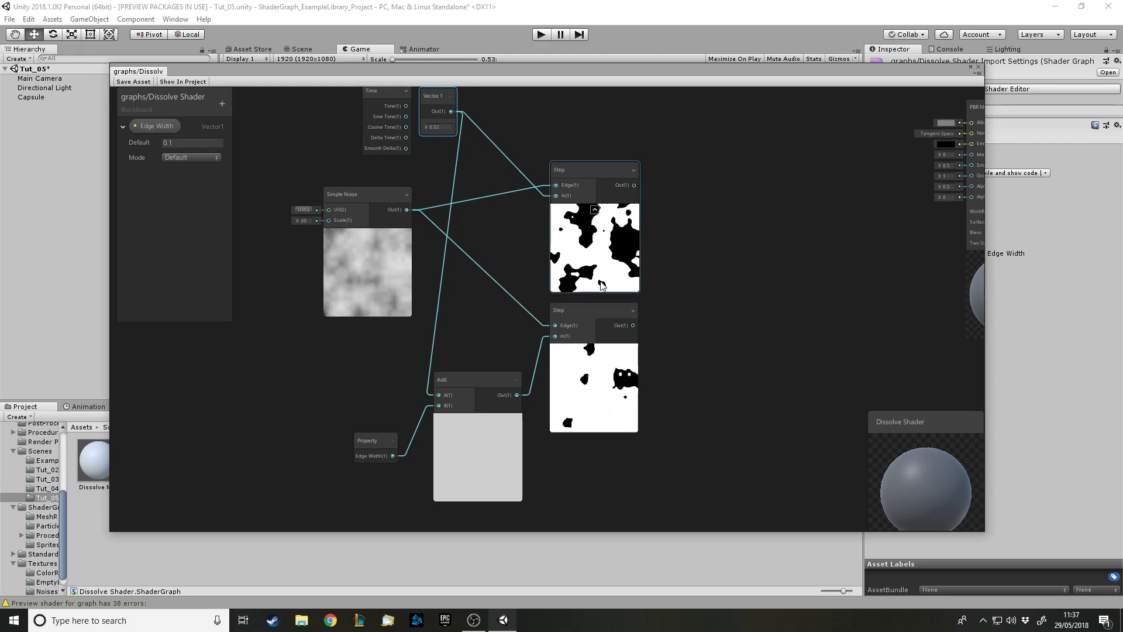
pyautogui.moveTo(426, 128); pyautogui.dragTo(427, 130)
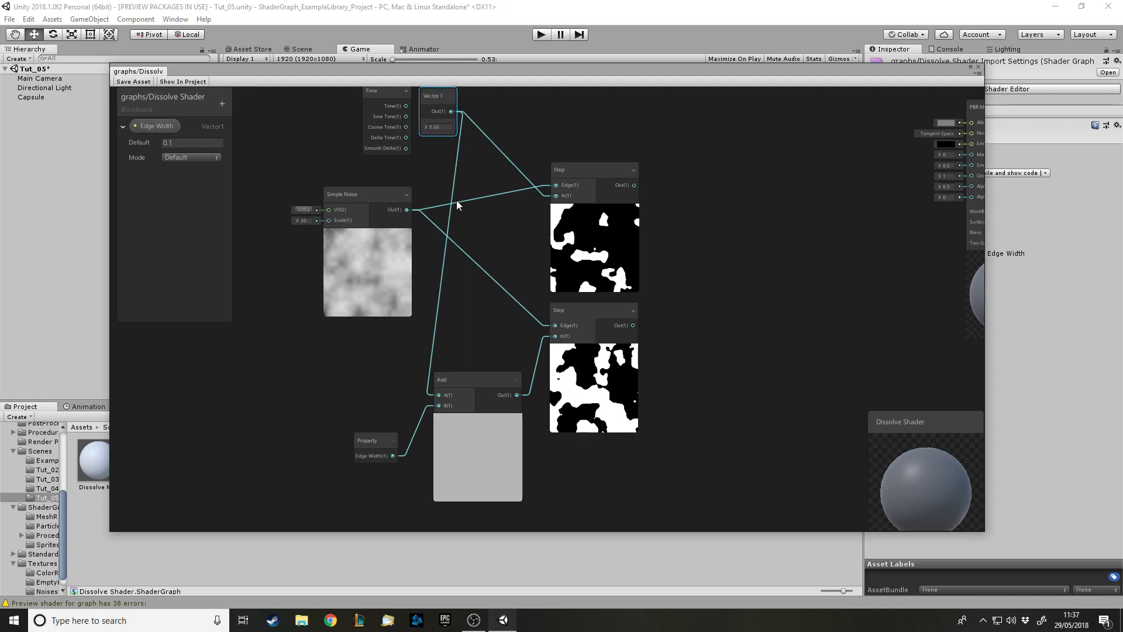
# Step: Delete the Vector 1 node and reconnect Sine Time to the upper Step's In and the Add node's A
pyautogui.scroll(-1, 465, 207)
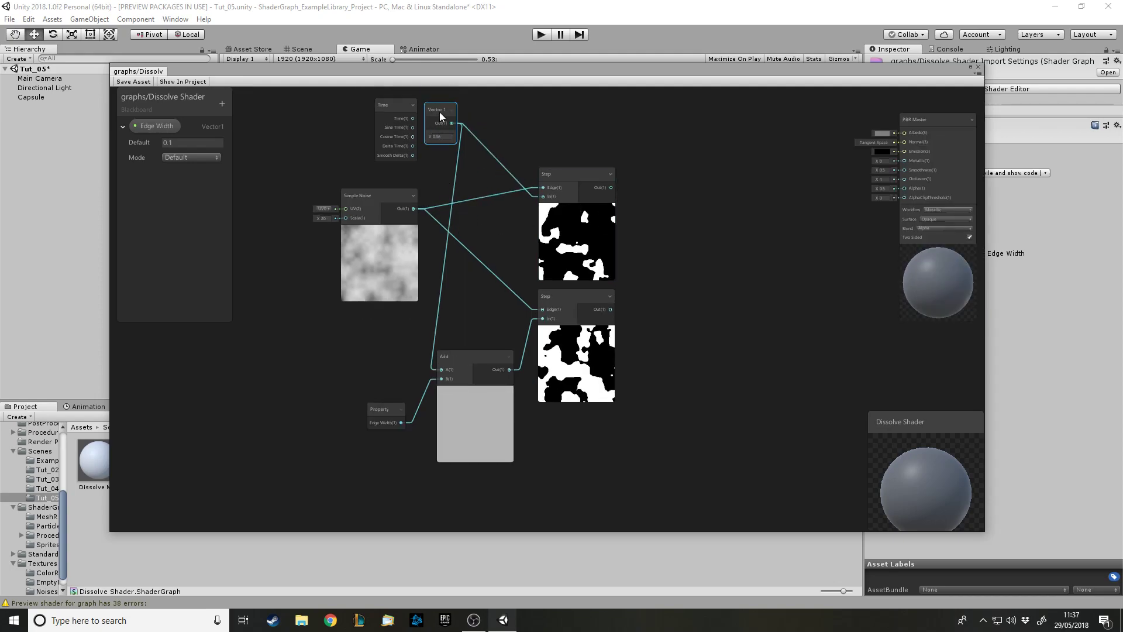
pyautogui.press('Delete')
pyautogui.moveTo(412, 127); pyautogui.dragTo(441, 373)
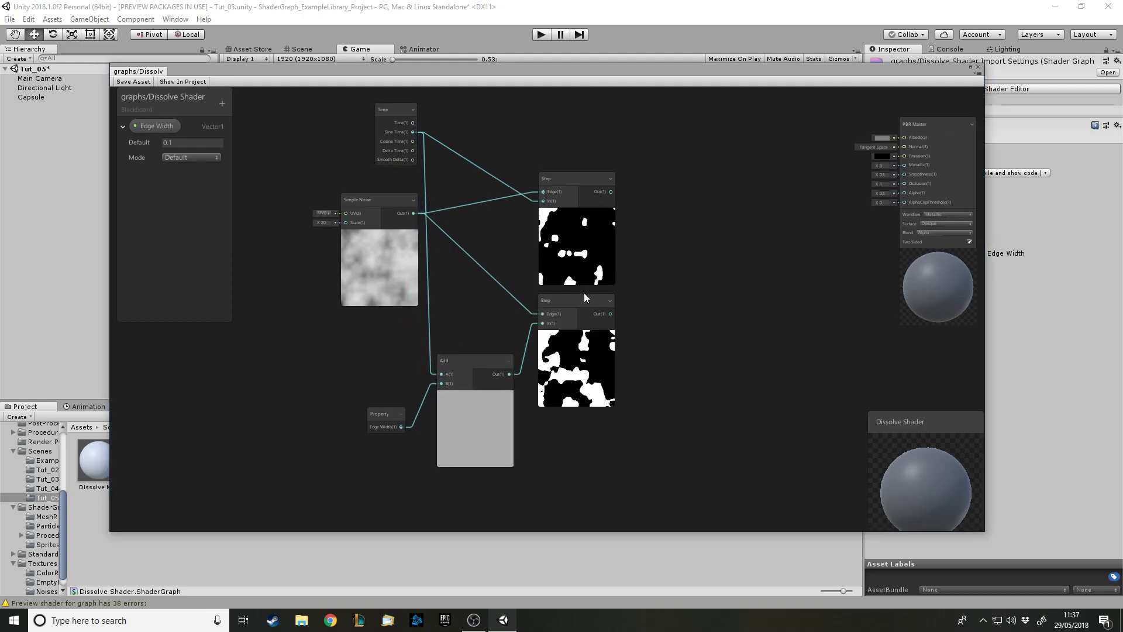
# Step: Move both Step nodes slightly closer to the Add and Simple Noise nodes, keeping them stacked
pyautogui.moveTo(567, 181); pyautogui.dragTo(554, 182)
pyautogui.moveTo(580, 301); pyautogui.dragTo(566, 313)
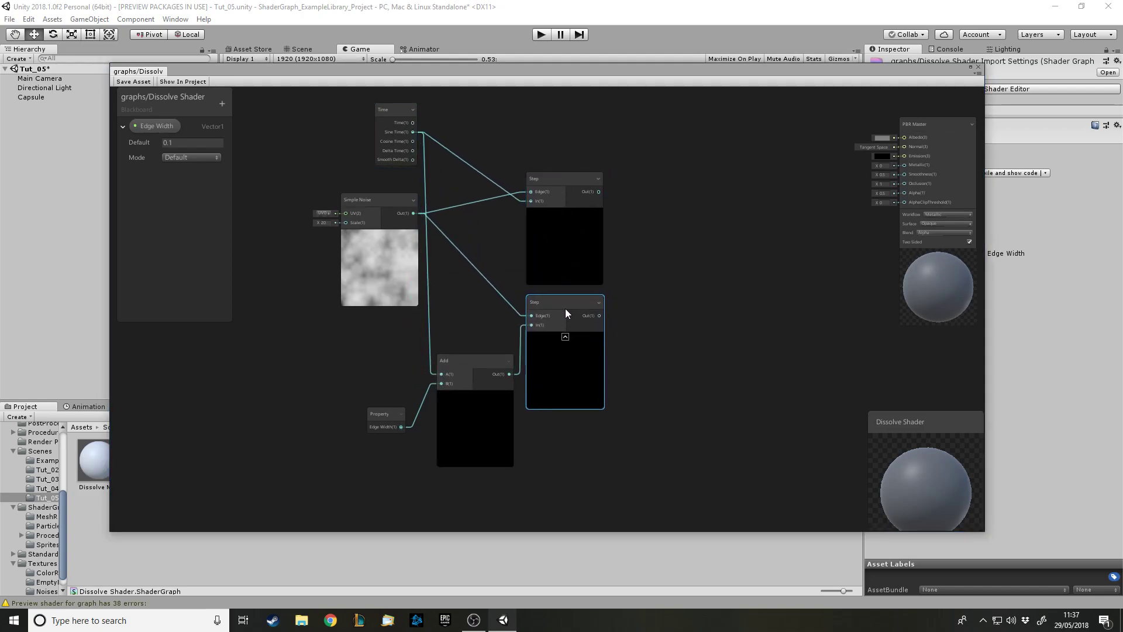
pyautogui.click(608, 298)
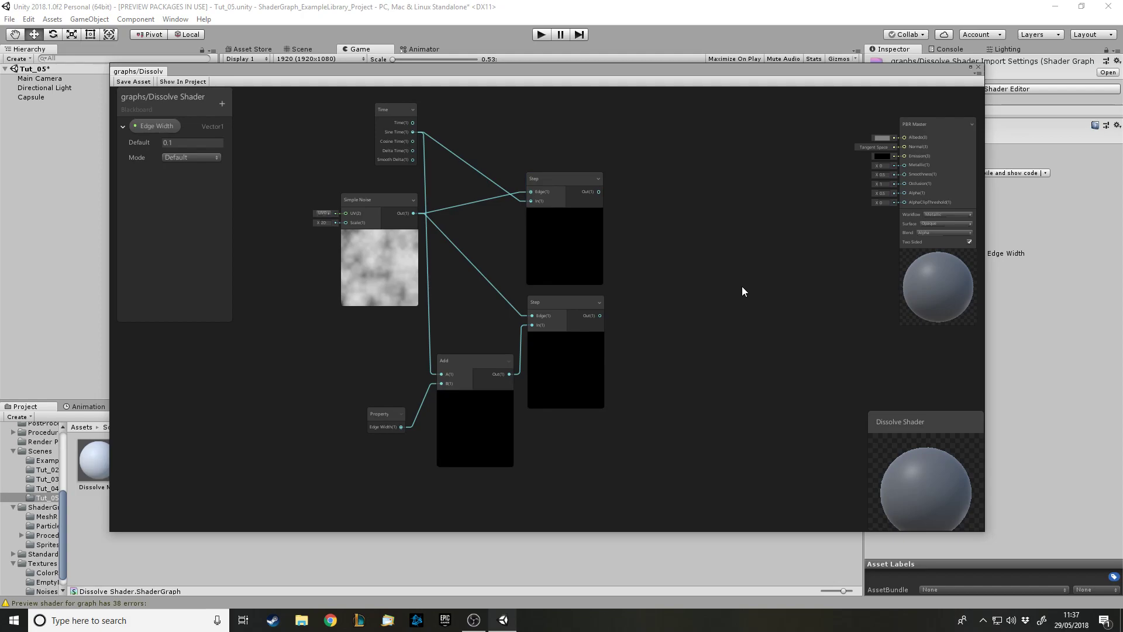
# Step: Add a Subtract node and place it beside the two Step nodes
pyautogui.press('space')
pyautogui.write('sy')
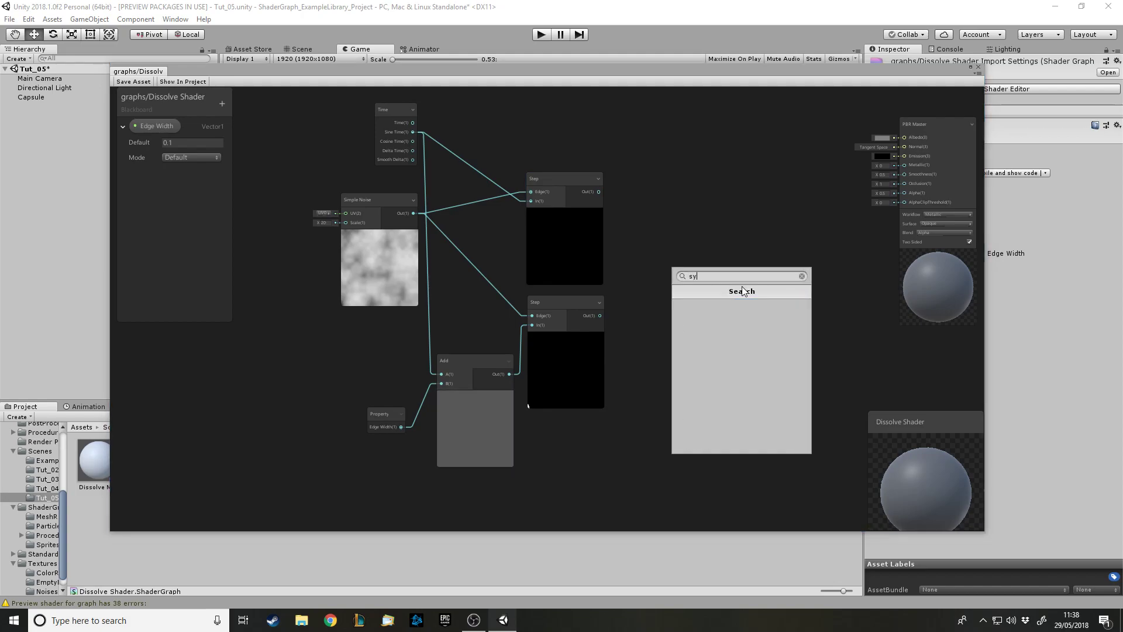
pyautogui.press('BackSpace')
pyautogui.write('ub')
pyautogui.press('Return')
pyautogui.press('Delete')
pyautogui.press('space')
pyautogui.press('Down')
pyautogui.press('Down')
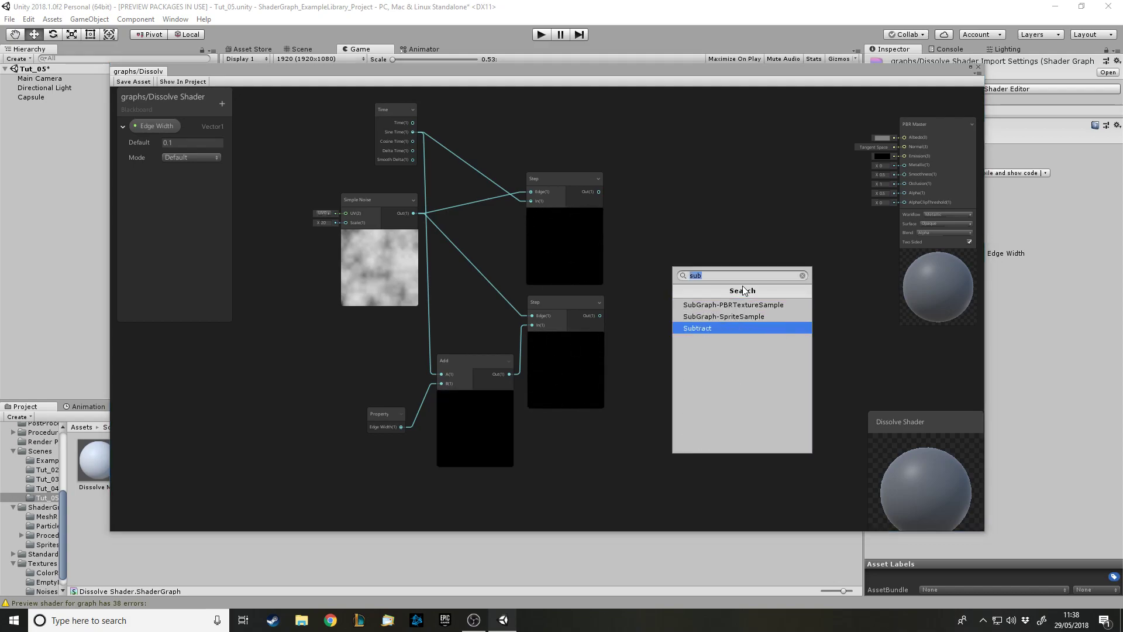
pyautogui.press('Return')
pyautogui.moveTo(753, 282); pyautogui.dragTo(674, 247)
# Step: Connect the upper Step output to the Subtract node's B and the lower Step output to its A
pyautogui.scroll(2, 619, 351)
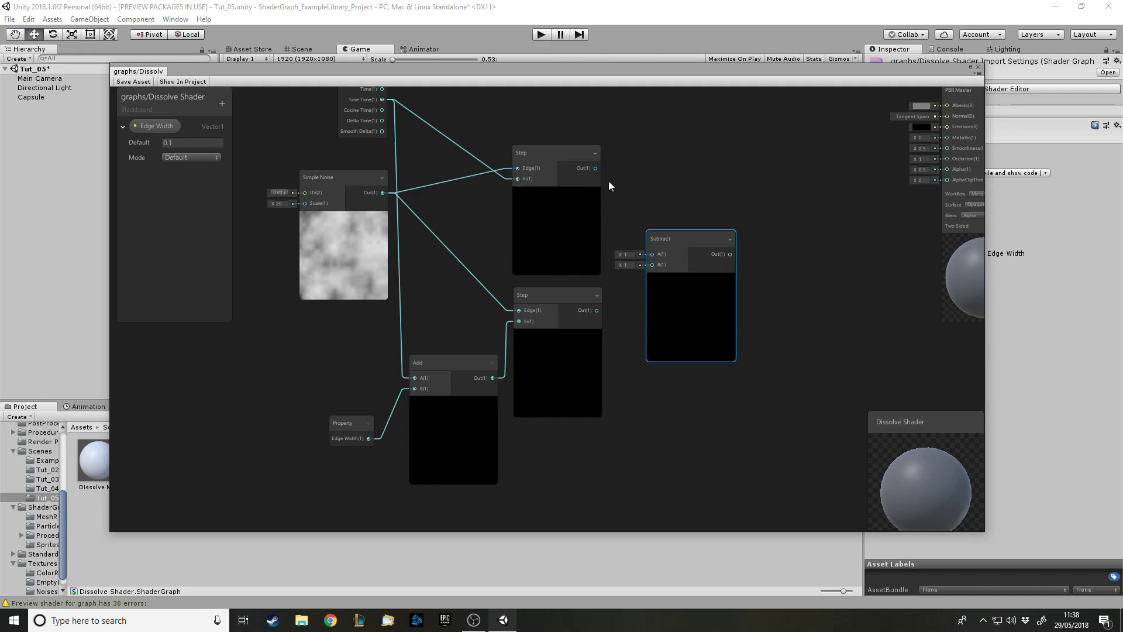
pyautogui.moveTo(596, 168); pyautogui.dragTo(649, 265)
pyautogui.moveTo(597, 310); pyautogui.dragTo(652, 254)
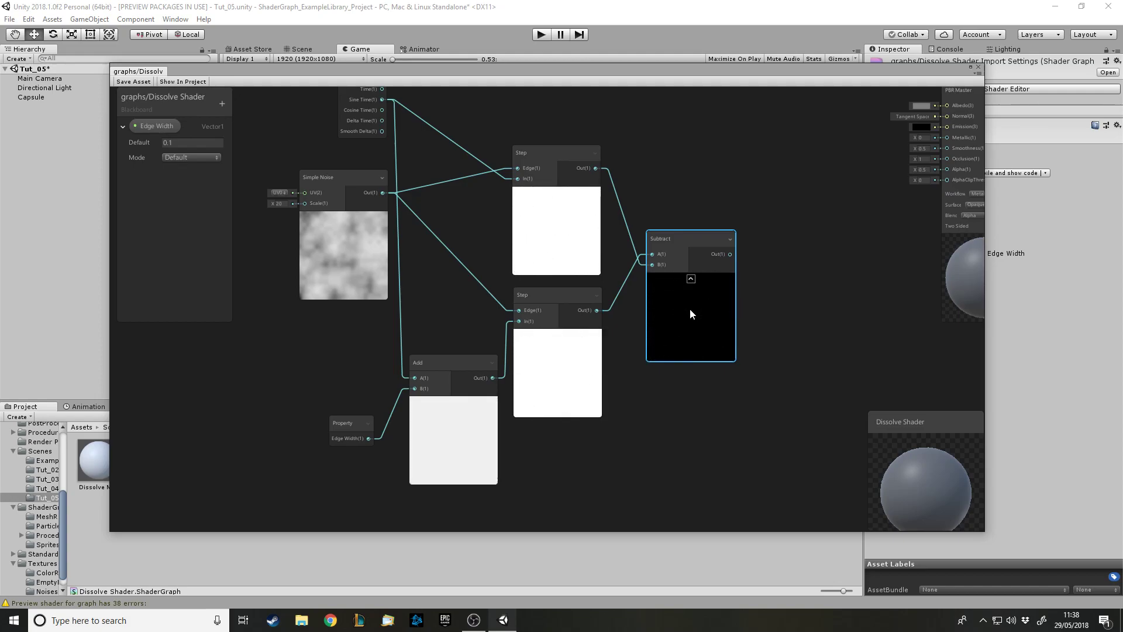
# Step: Try the Subtract output on the PBR Master's AlphaClipThreshold and remove that connection
pyautogui.scroll(-1, 603, 400)
pyautogui.moveTo(712, 274); pyautogui.dragTo(893, 212)
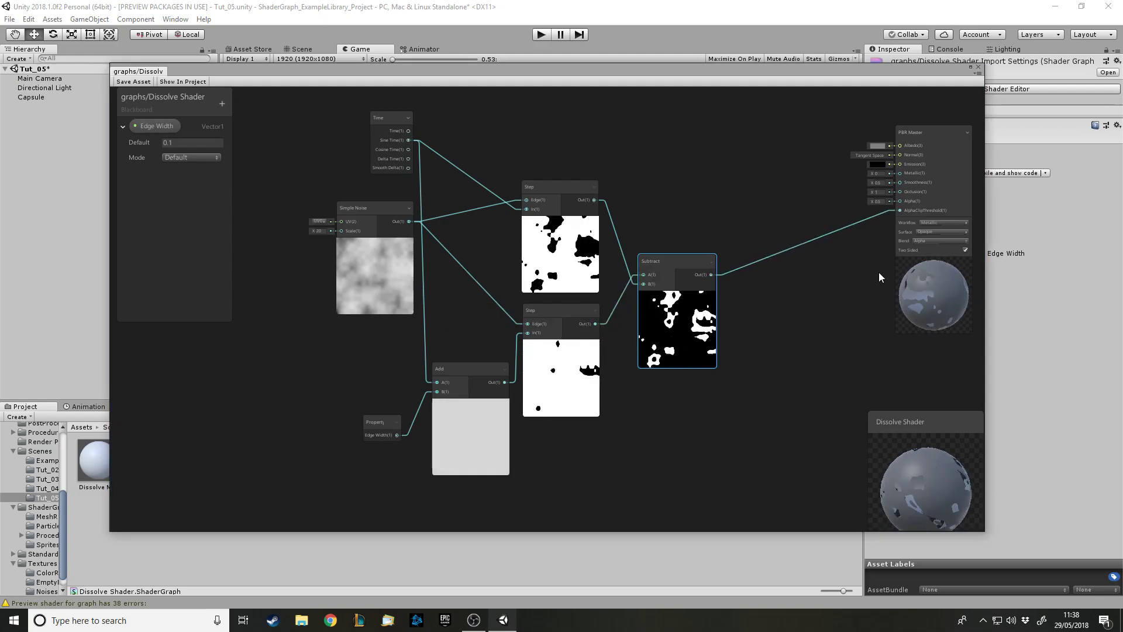
pyautogui.click(887, 213)
pyautogui.press('Delete')
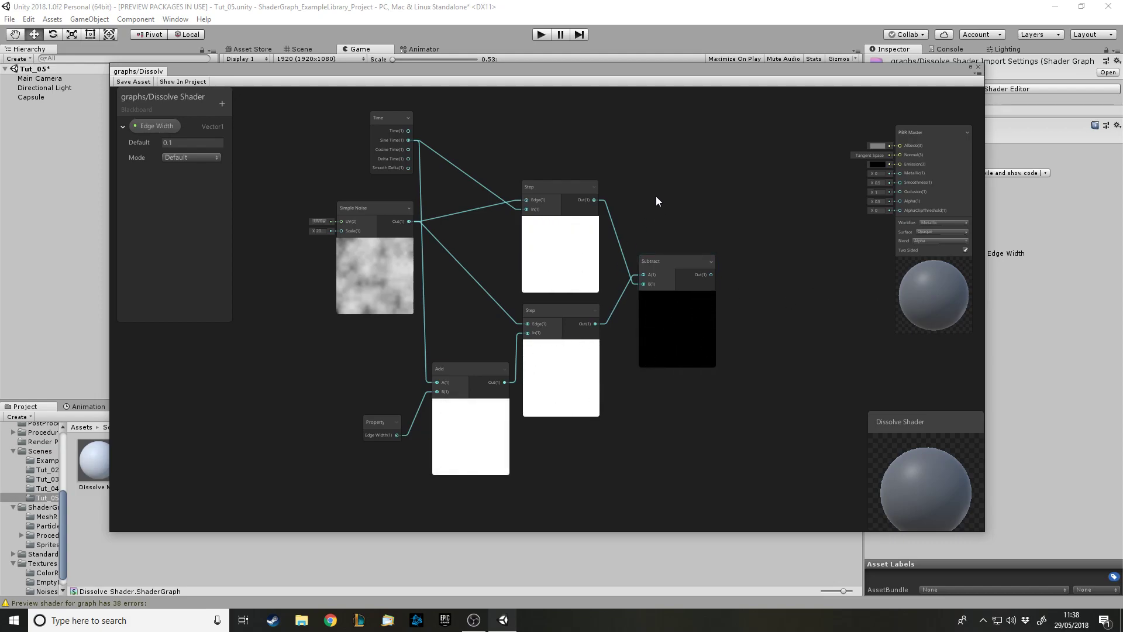
# Step: Add a Color property to the blackboard and name it Edge Colour
pyautogui.click(223, 104)
pyautogui.click(265, 160)
pyautogui.write('Edge Colour')
pyautogui.press('Return')
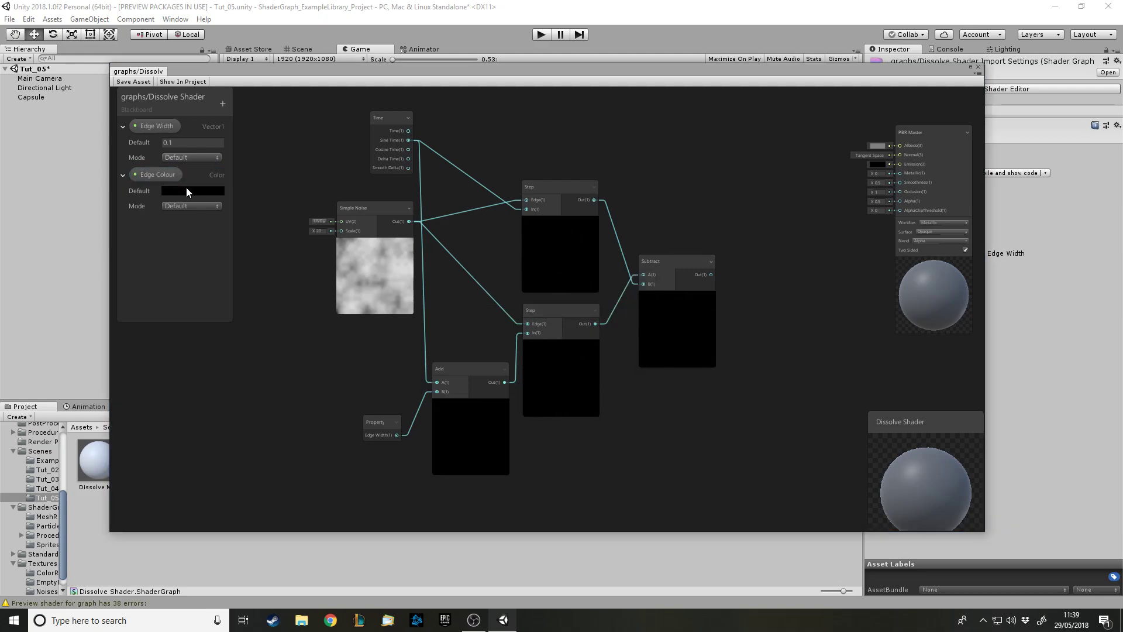
pyautogui.click(188, 191)
pyautogui.moveTo(203, 170); pyautogui.dragTo(258, 124)
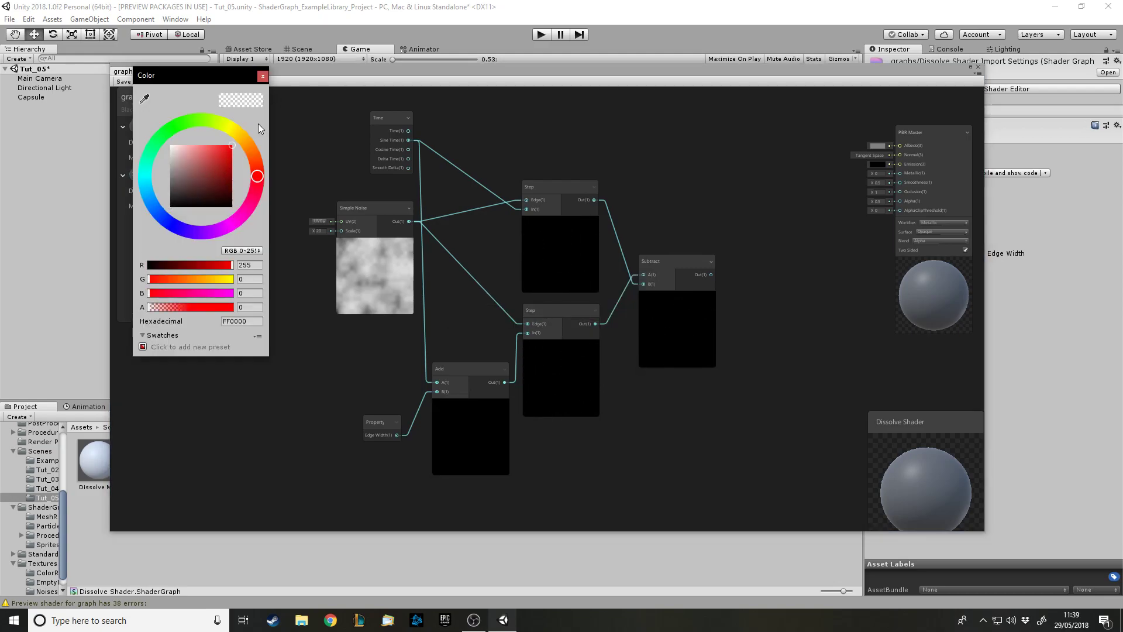
pyautogui.click(263, 76)
# Step: Set the default colour of the Edge Colour property to bright blue
pyautogui.click(186, 190)
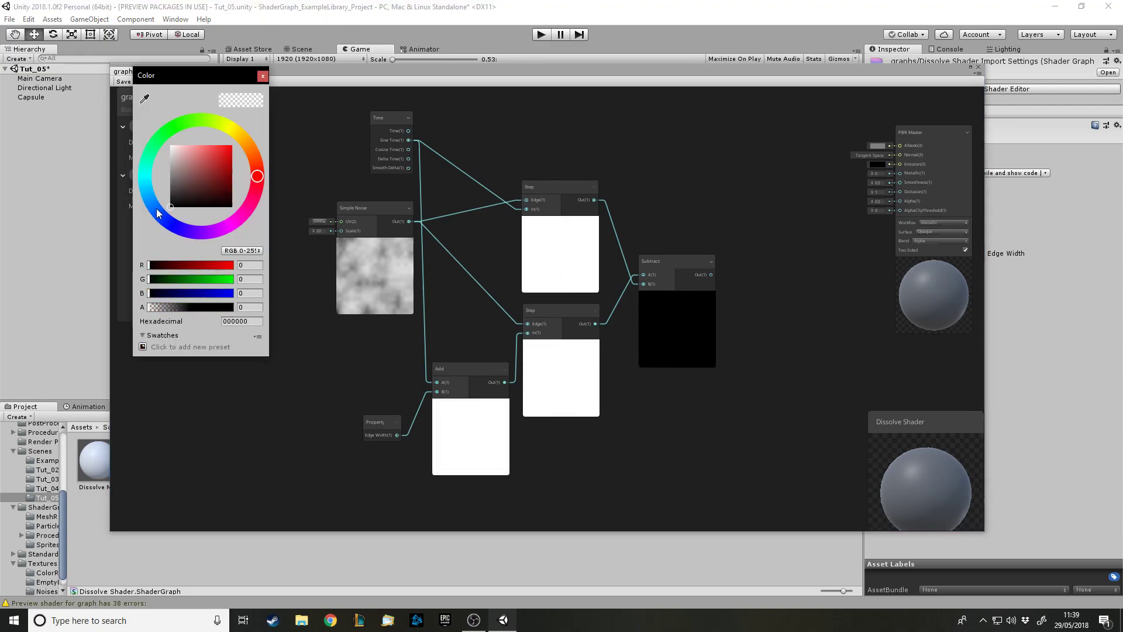
pyautogui.moveTo(159, 215); pyautogui.dragTo(167, 221)
pyautogui.click(263, 76)
# Step: Place an Edge Colour property node in the graph above the Subtract node, keeping the property's mode at Default
pyautogui.moveTo(164, 175); pyautogui.dragTo(702, 122)
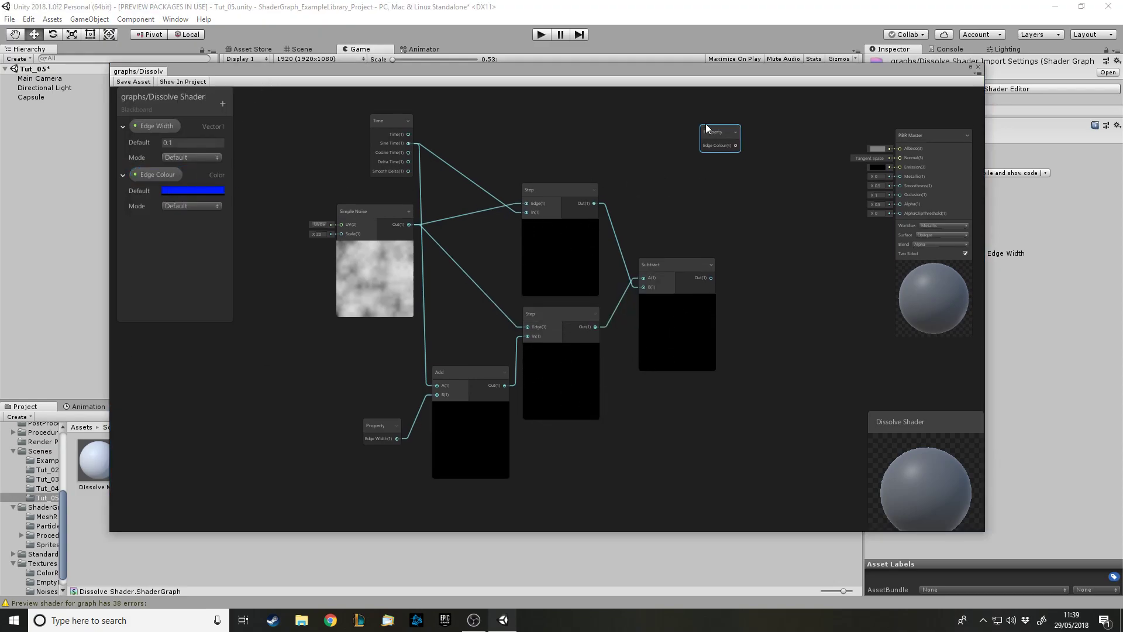
pyautogui.click(171, 206)
pyautogui.click(201, 259)
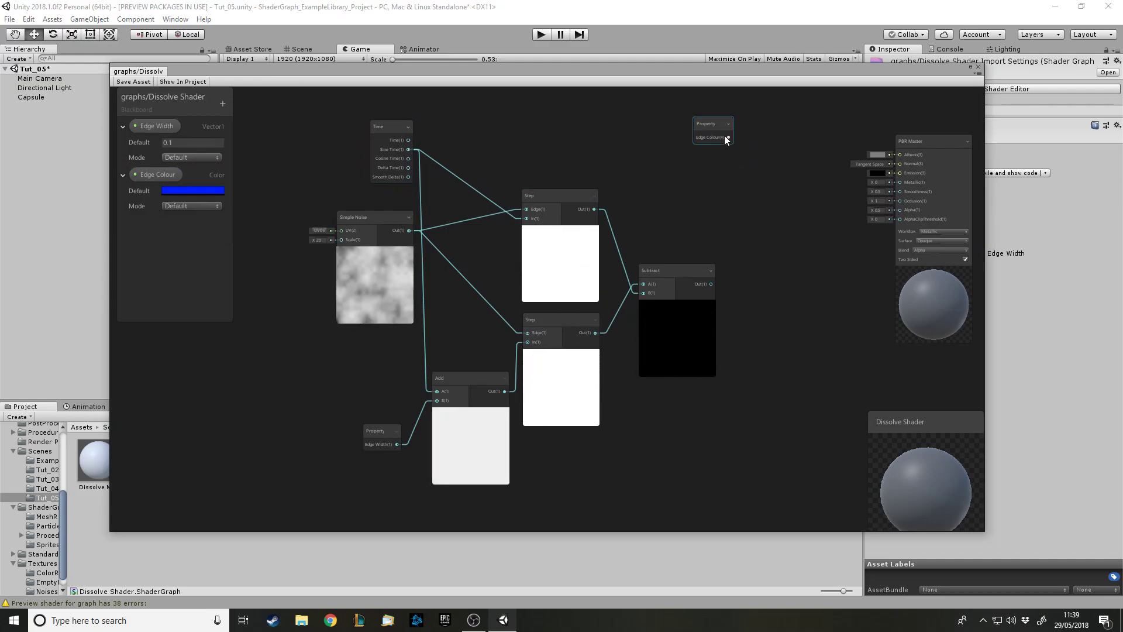
pyautogui.moveTo(714, 124); pyautogui.dragTo(655, 135)
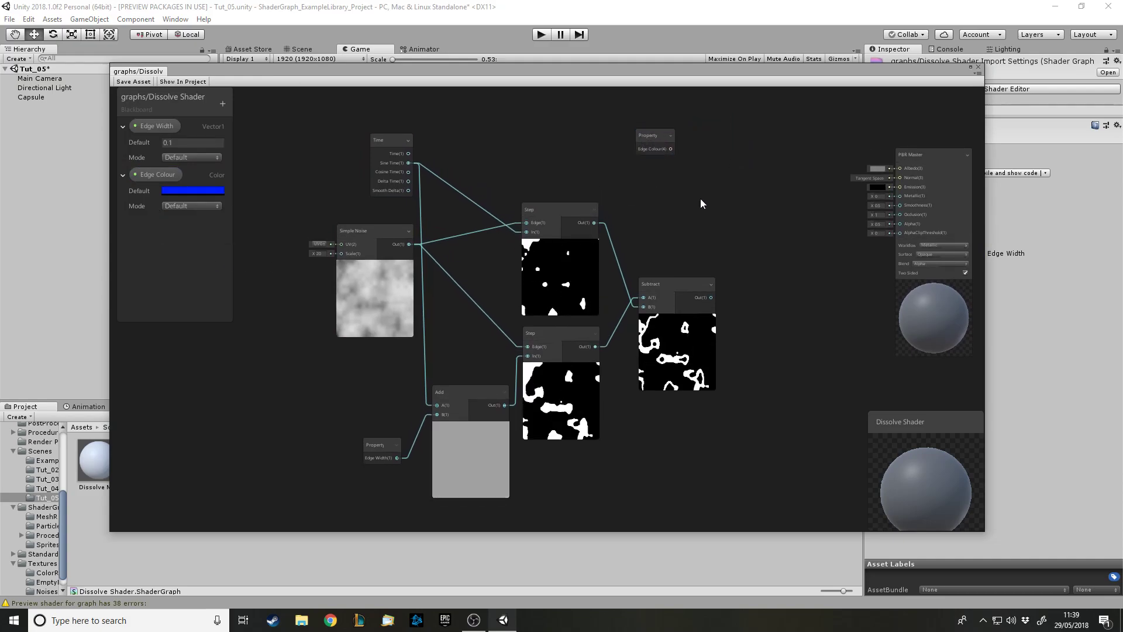
# Step: Add a Multiply node beside the Edge Colour node and connect Edge Colour to its A
pyautogui.press('space')
pyautogui.write('mul')
pyautogui.press('Return')
pyautogui.moveTo(702, 199); pyautogui.dragTo(755, 170)
pyautogui.moveTo(671, 149); pyautogui.dragTo(724, 177)
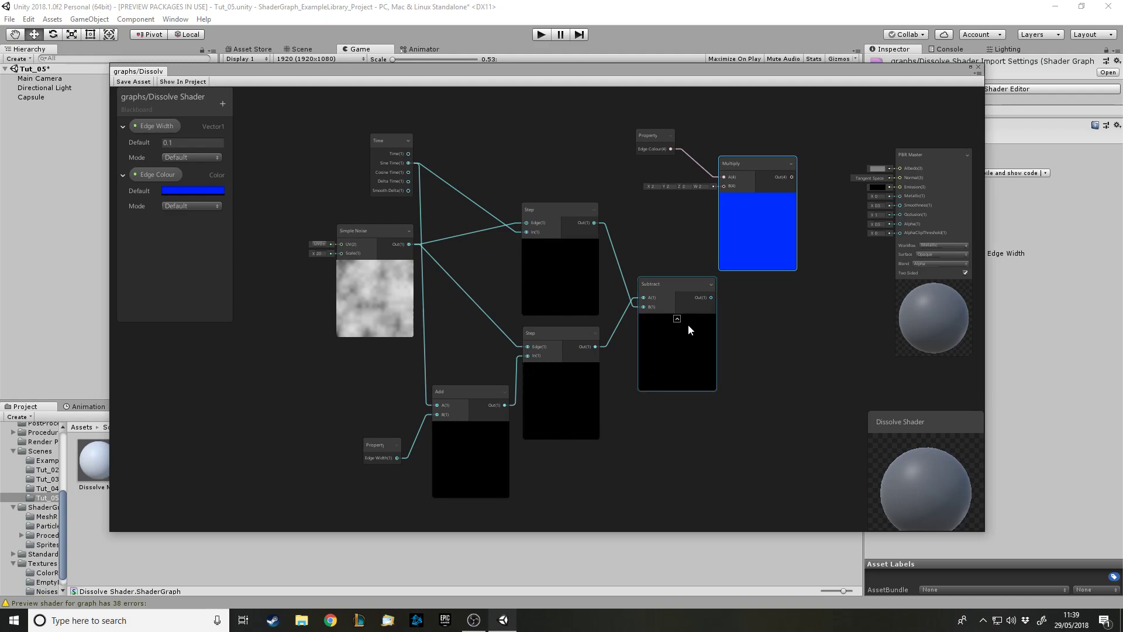
# Step: Connect the Subtract output to the Multiply node's B and the Multiply output to the PBR Master's Emission
pyautogui.moveTo(711, 297); pyautogui.dragTo(769, 159)
pyautogui.moveTo(685, 285); pyautogui.dragTo(679, 289)
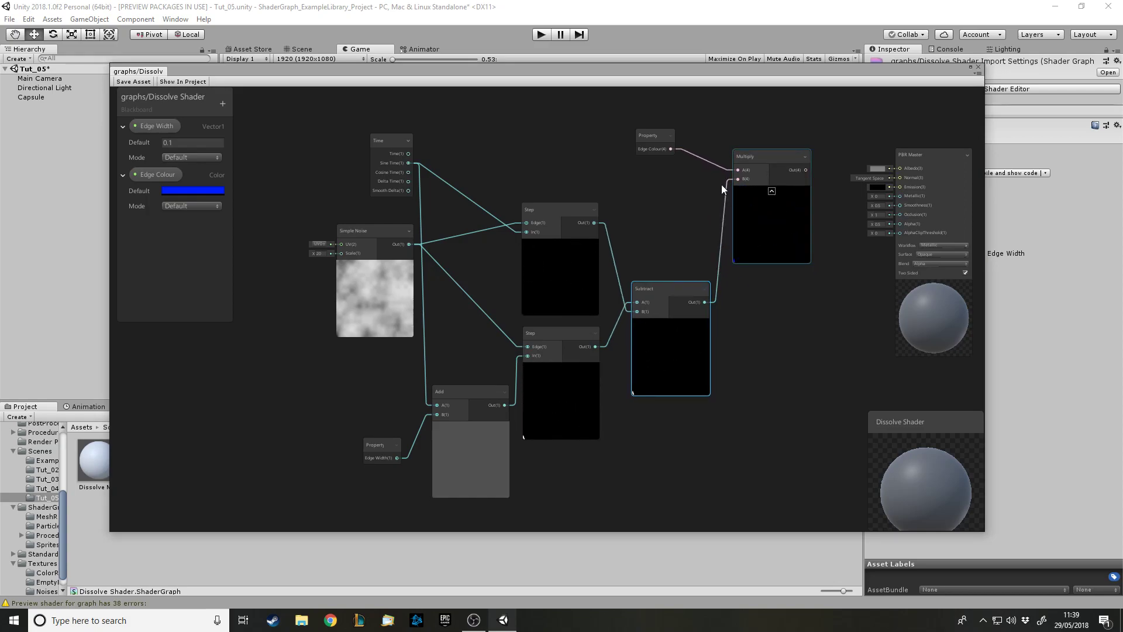
pyautogui.moveTo(806, 169); pyautogui.dragTo(899, 187)
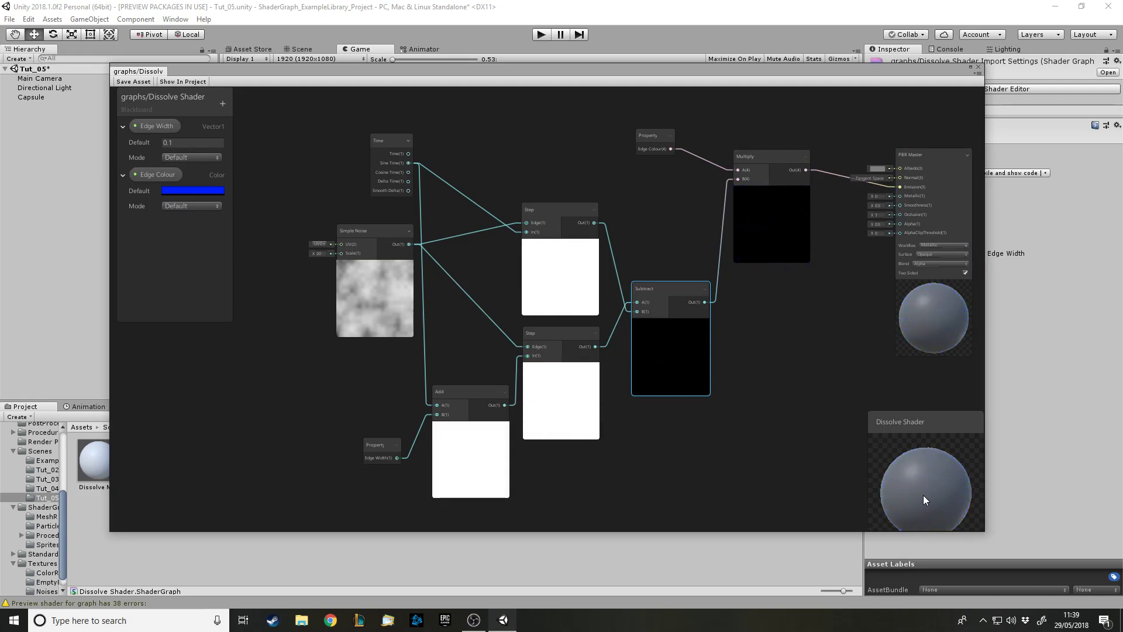
pyautogui.moveTo(923, 421)
pyautogui.mouseDown()
pyautogui.moveTo(919, 404)
pyautogui.moveTo(925, 427)
pyautogui.mouseUp()
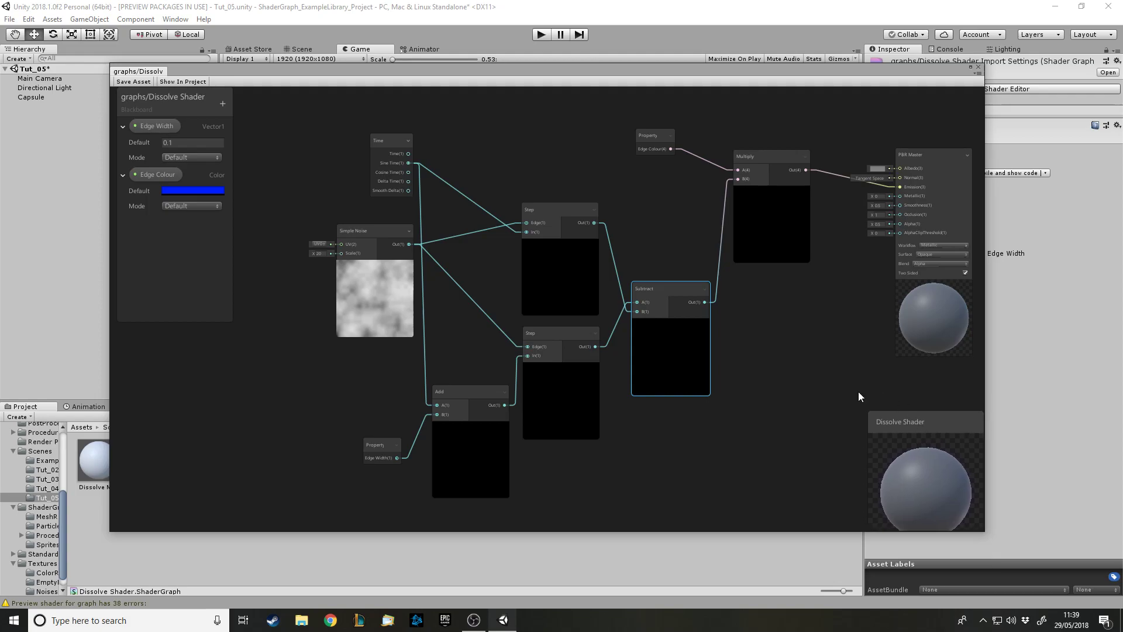
# Step: Save the shader graph asset, check the capsule in the Game view, and return to the graph
pyautogui.click(858, 396)
pyautogui.moveTo(776, 404); pyautogui.dragTo(593, 405, button='middle')
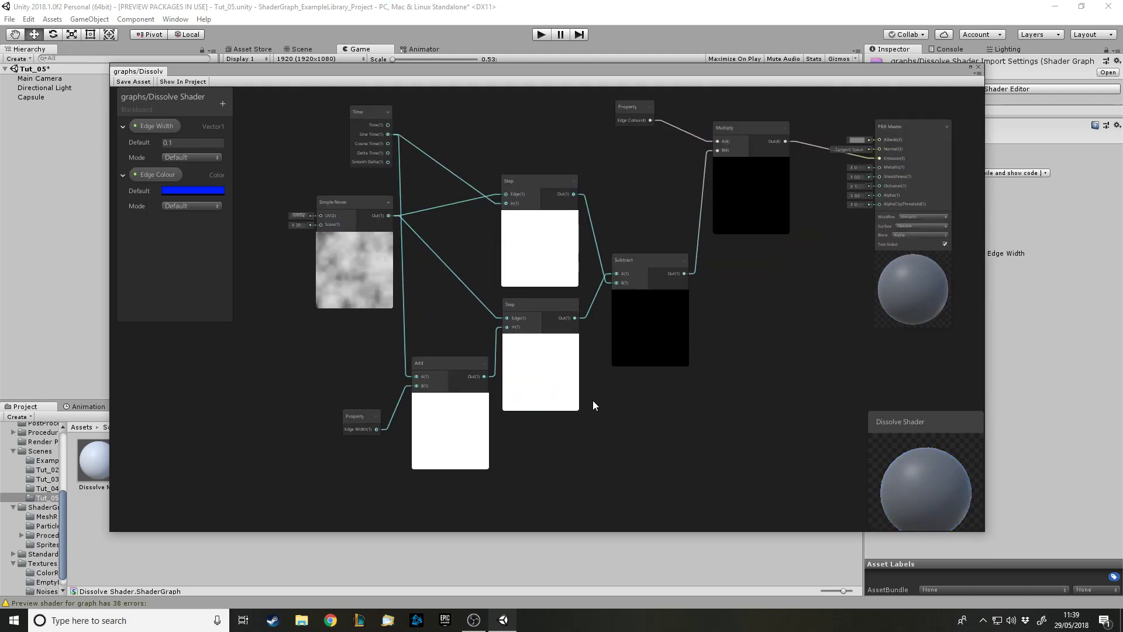
pyautogui.scroll(-2, 592, 404)
pyautogui.click(133, 82)
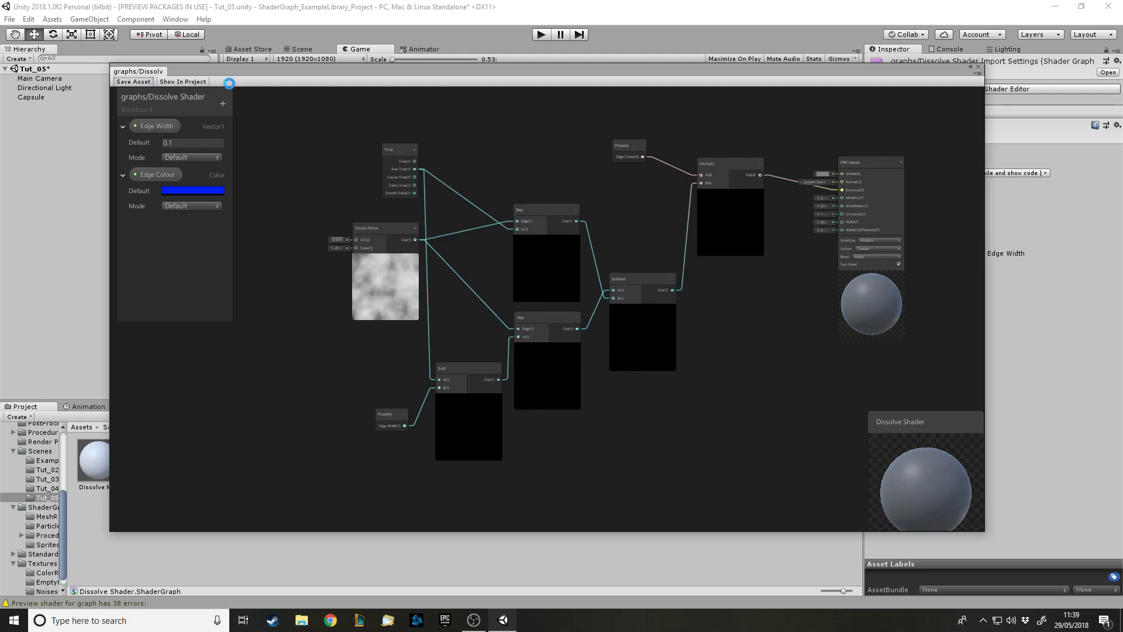
pyautogui.moveTo(614, 72); pyautogui.dragTo(595, 416)
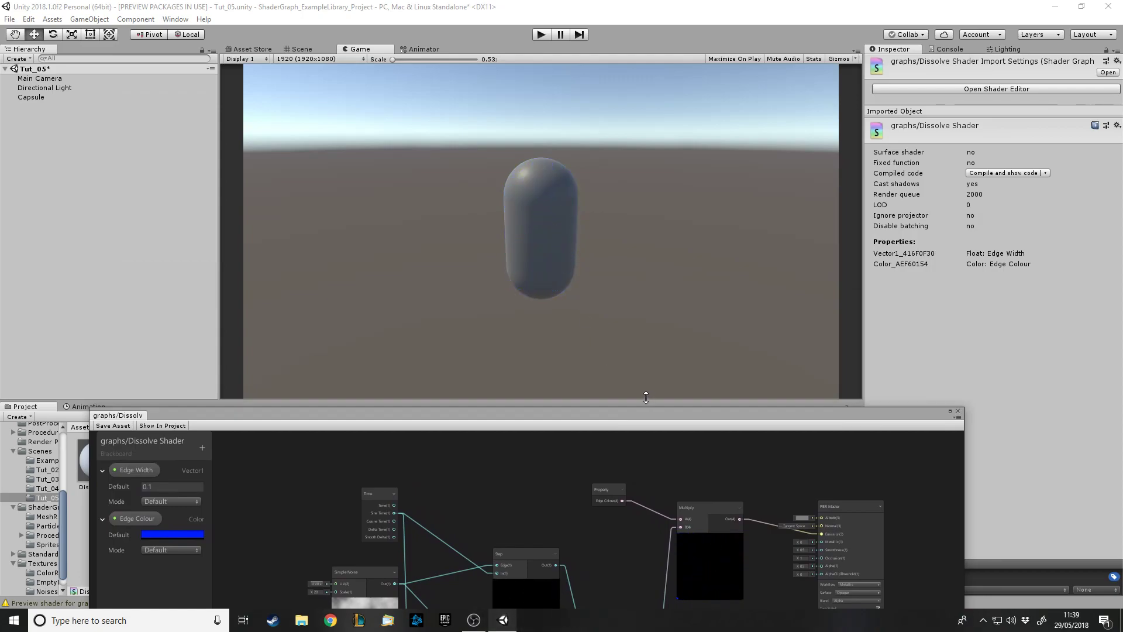
pyautogui.moveTo(635, 416); pyautogui.dragTo(637, 73)
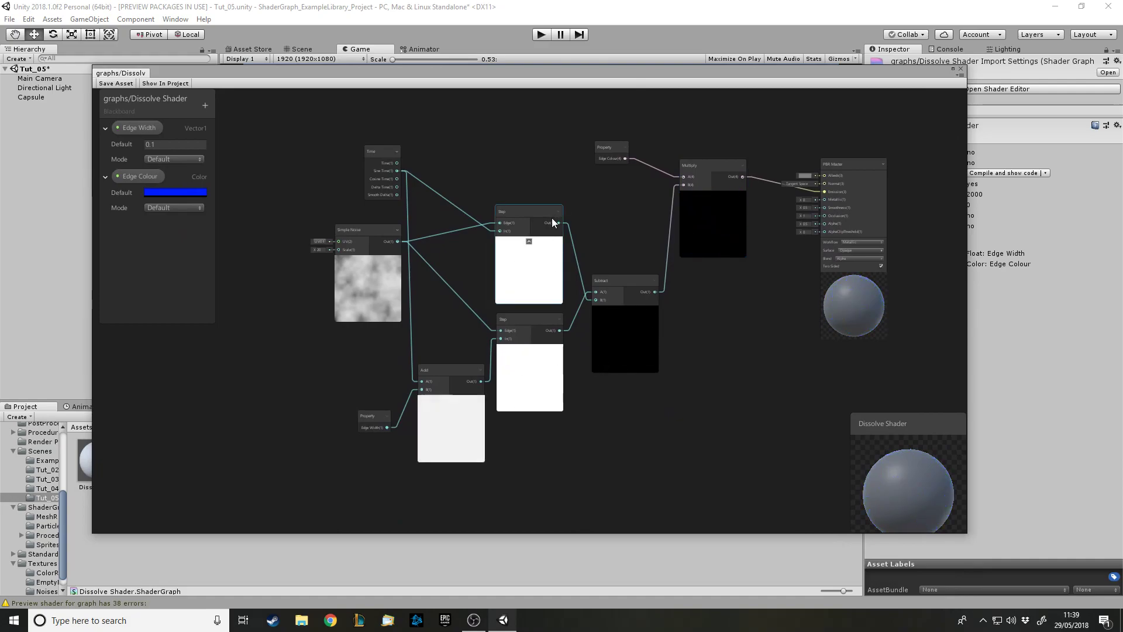
# Step: Connect the upper Step node's output to the PBR Master's AlphaClipThreshold, save the asset and inspect the capsule up close
pyautogui.moveTo(552, 213); pyautogui.dragTo(826, 231)
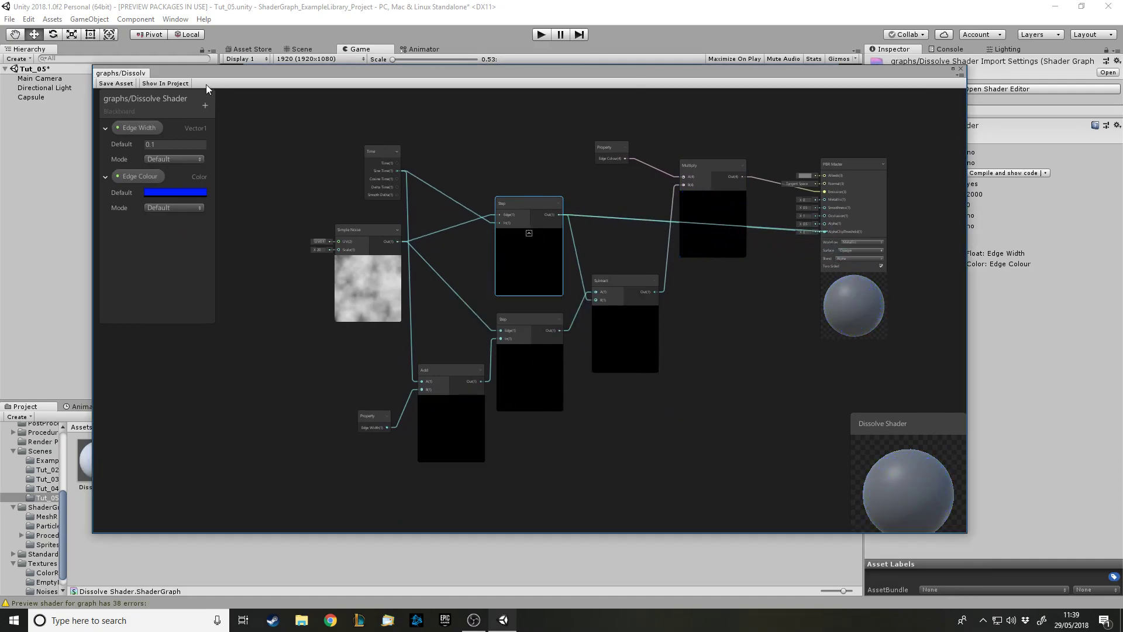
pyautogui.click(135, 84)
pyautogui.moveTo(440, 75); pyautogui.dragTo(426, 461)
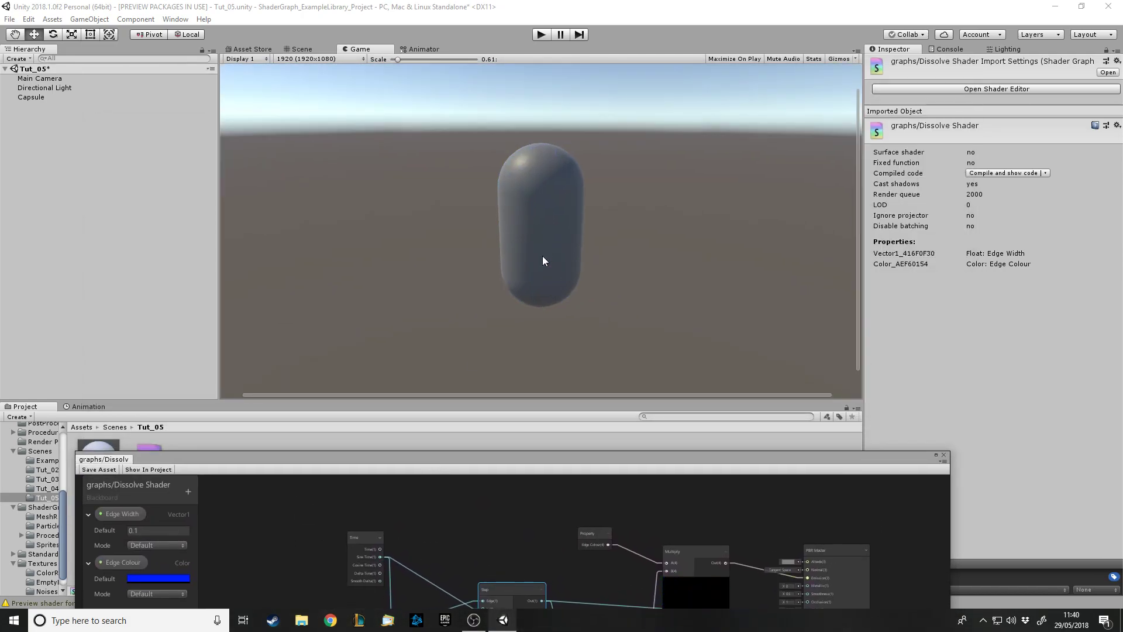
pyautogui.scroll(5, 543, 261)
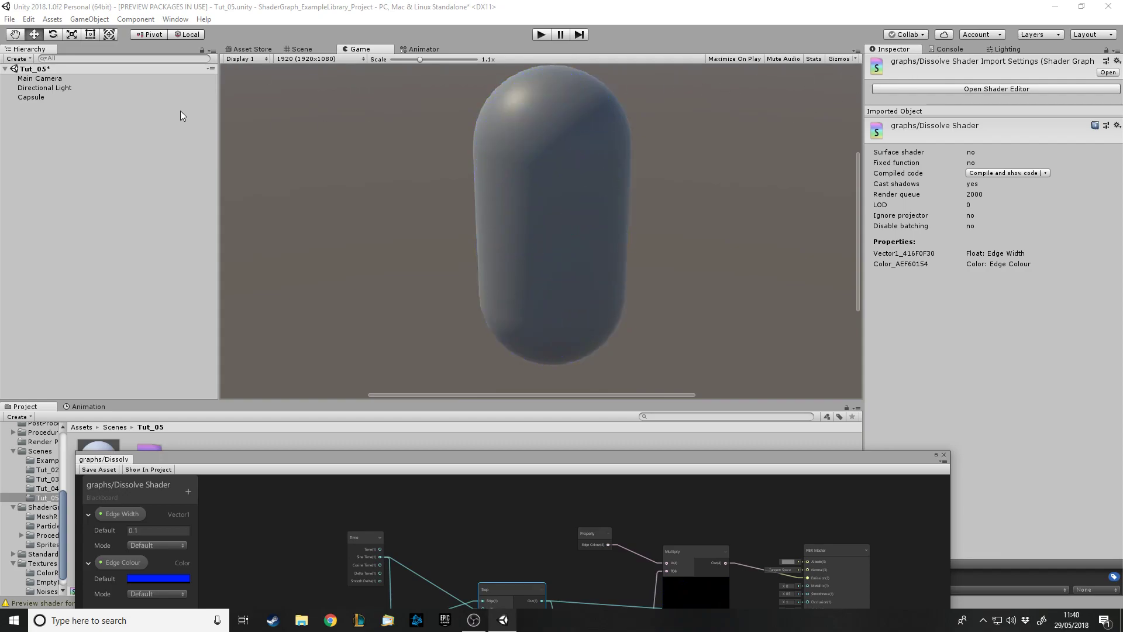
# Step: Select the Capsule and uncover the settings of its Dissolve Mat material
pyautogui.click(66, 95)
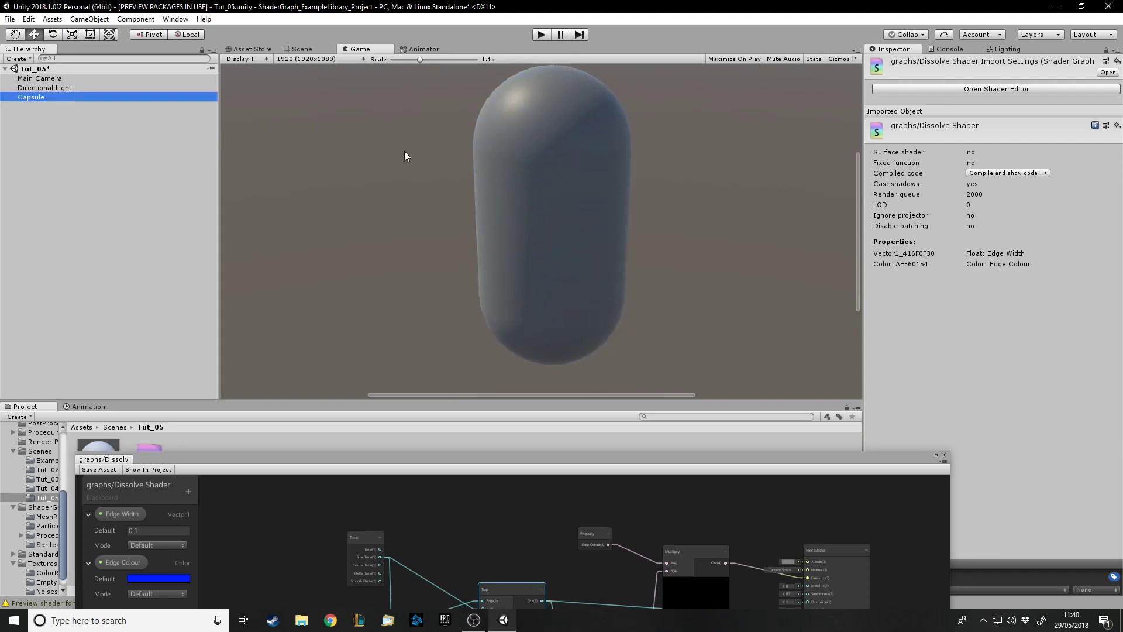
pyautogui.click(869, 407)
pyautogui.moveTo(877, 463); pyautogui.dragTo(880, 515)
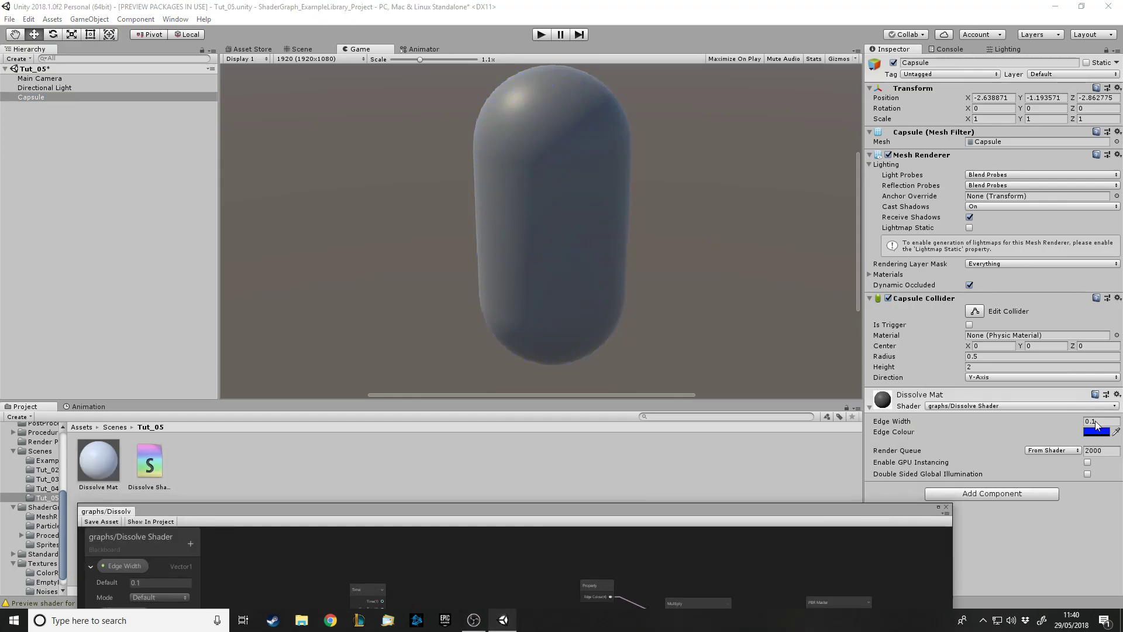
# Step: Try Edge Width values of 0, 0.1 and 0.001 on the Dissolve Mat material
pyautogui.click(1095, 422)
pyautogui.write('0')
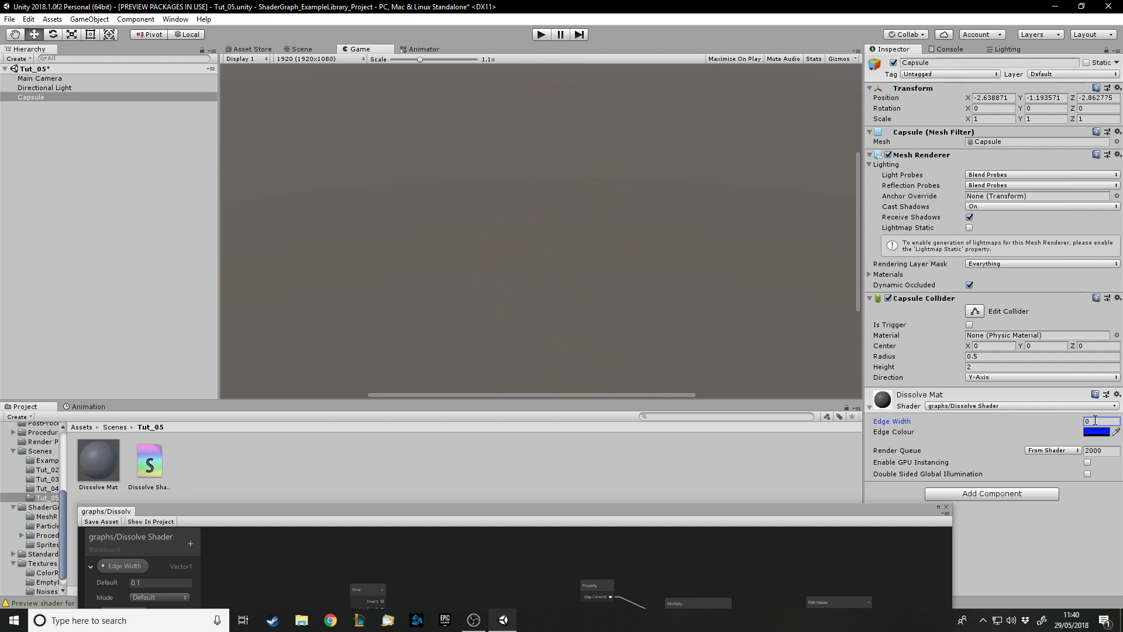
pyautogui.write('.2')
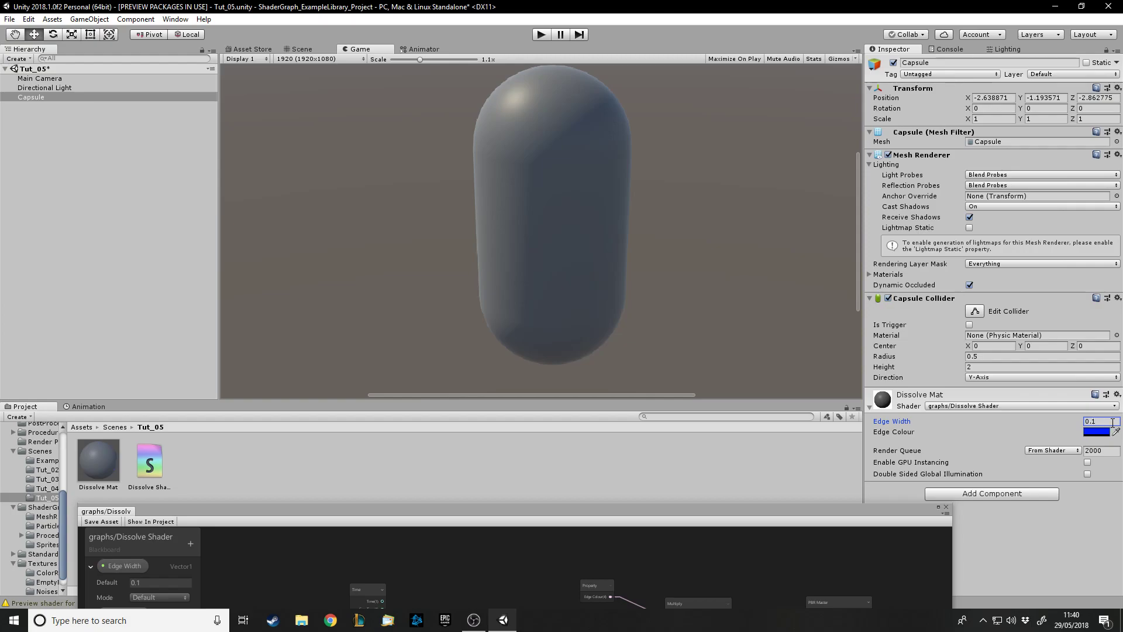
pyautogui.doubleClick(1113, 421)
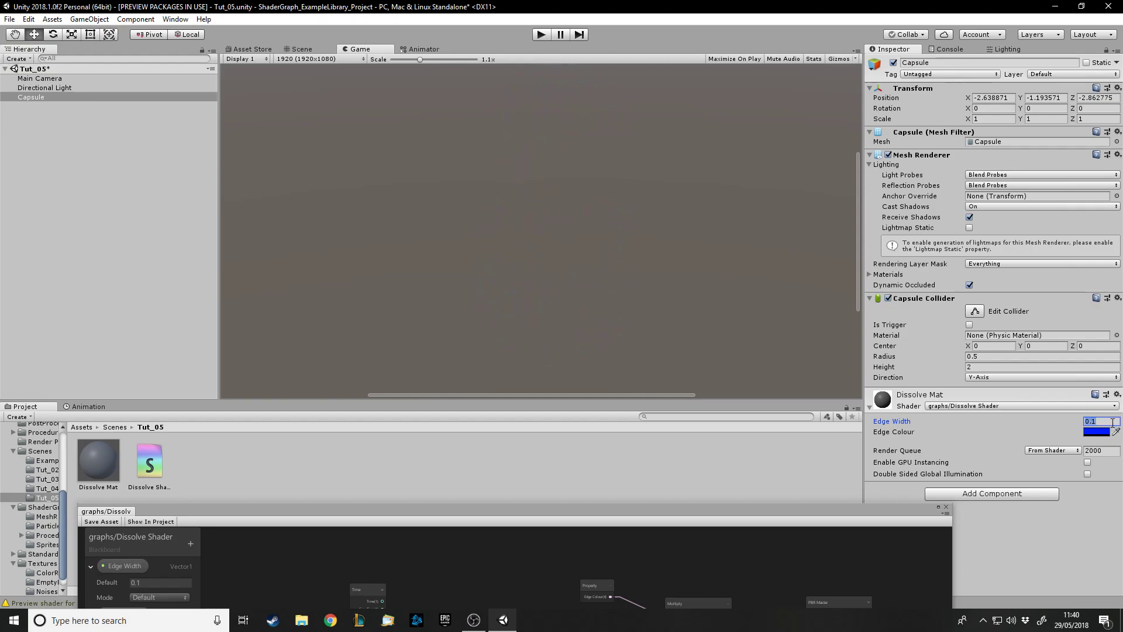
pyautogui.write('0.001')
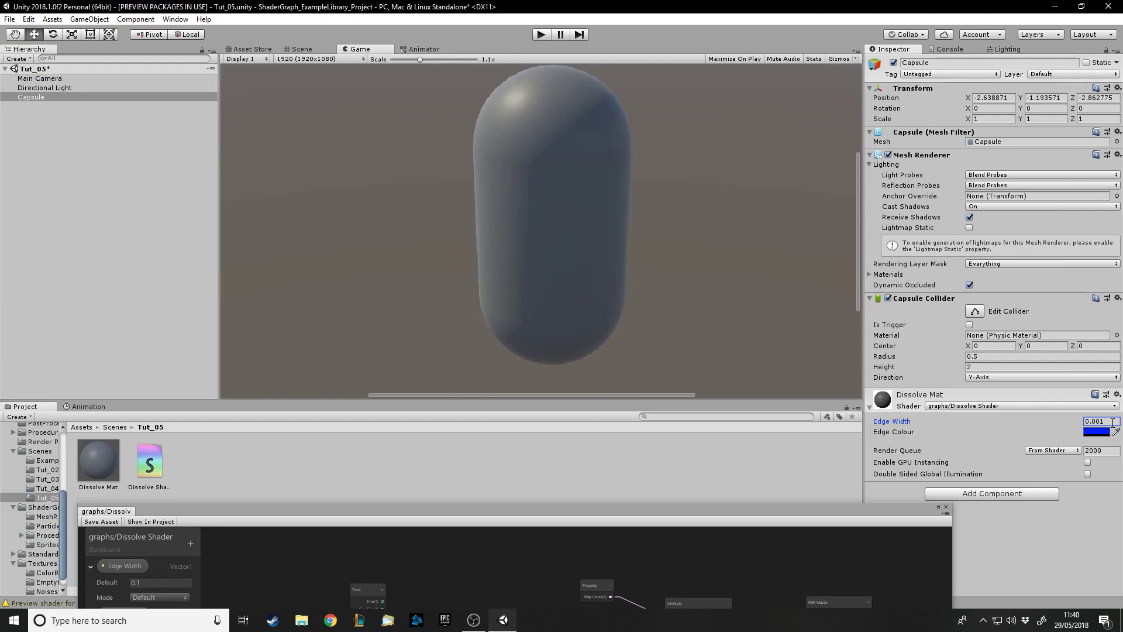
pyautogui.press('Return')
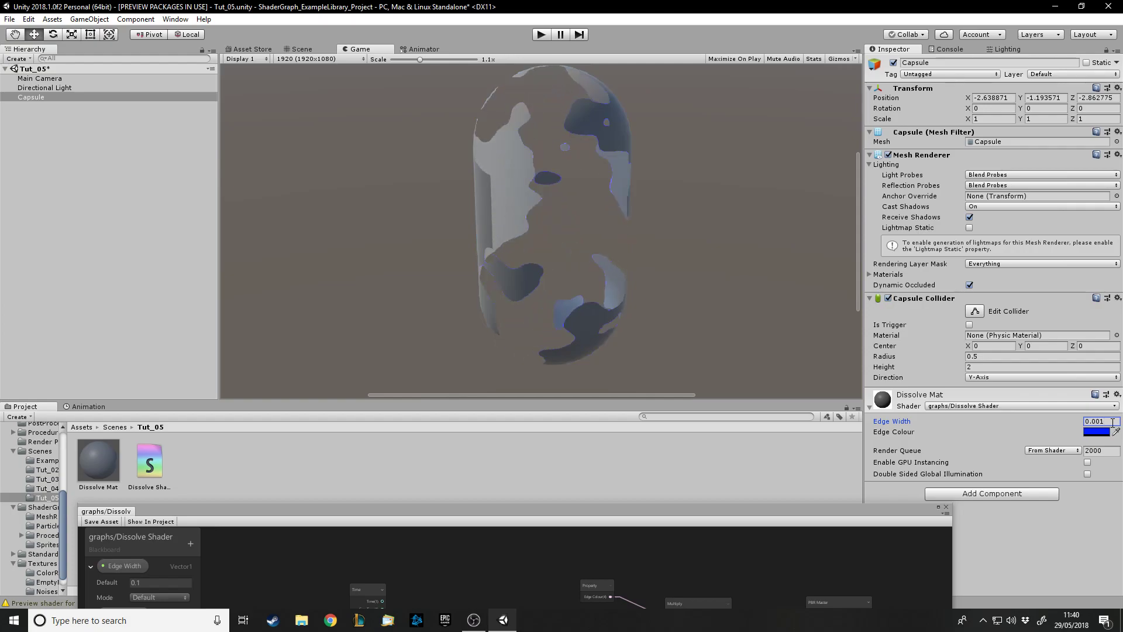
# Step: Try an Edge Width of 0.05 and view the whole capsule in the Game view
pyautogui.click(1113, 421)
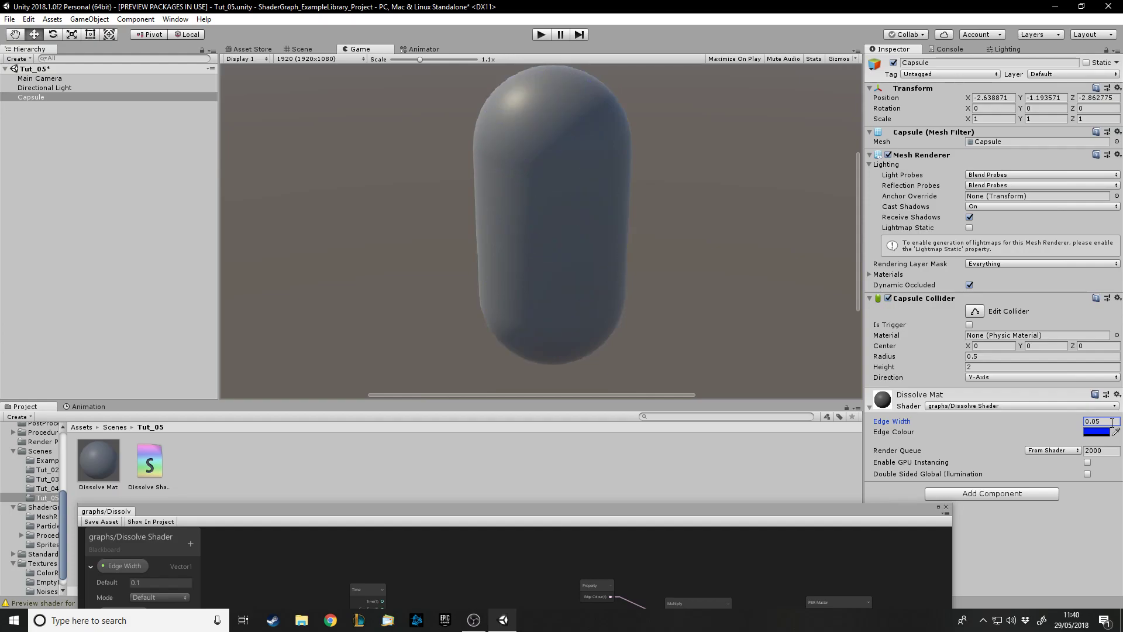
pyautogui.press('Return')
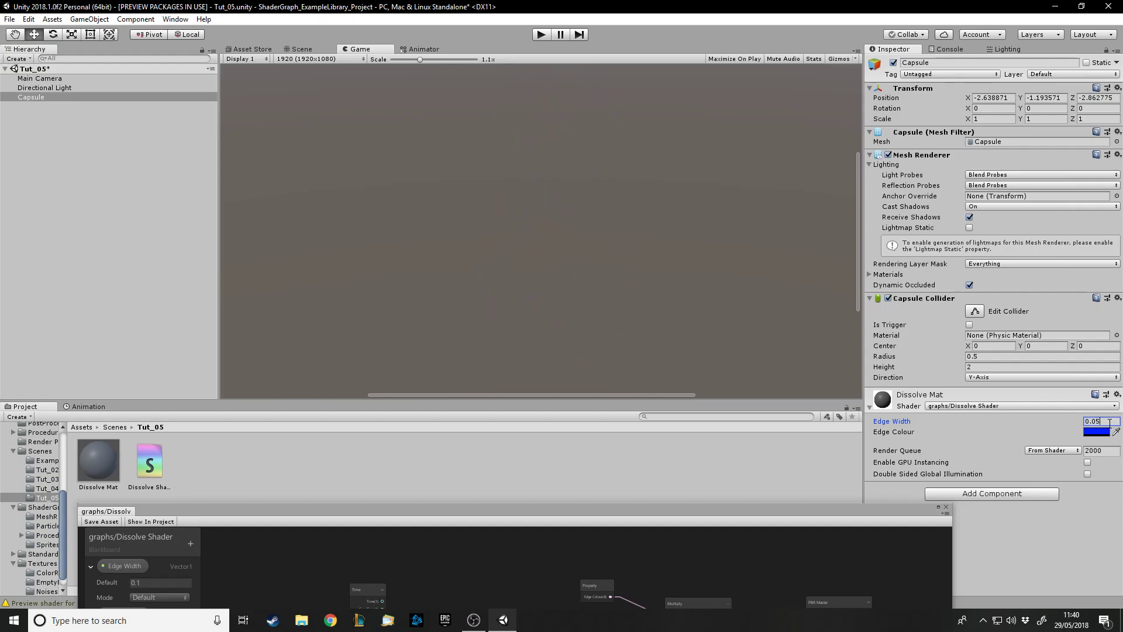
pyautogui.scroll(-5, 540, 218)
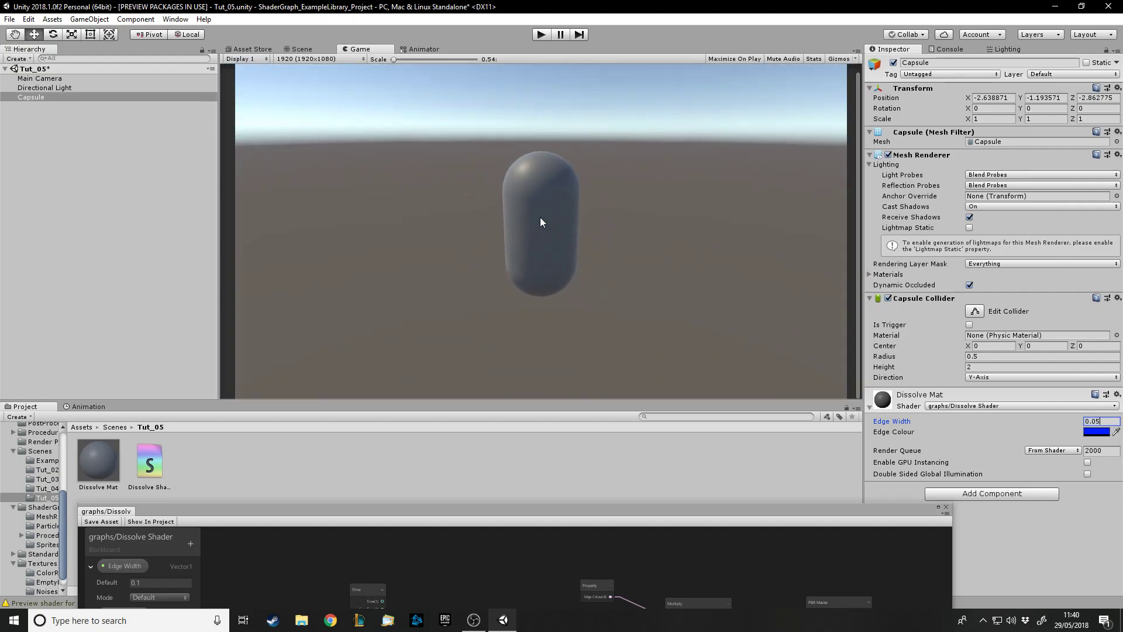
pyautogui.scroll(-1, 541, 218)
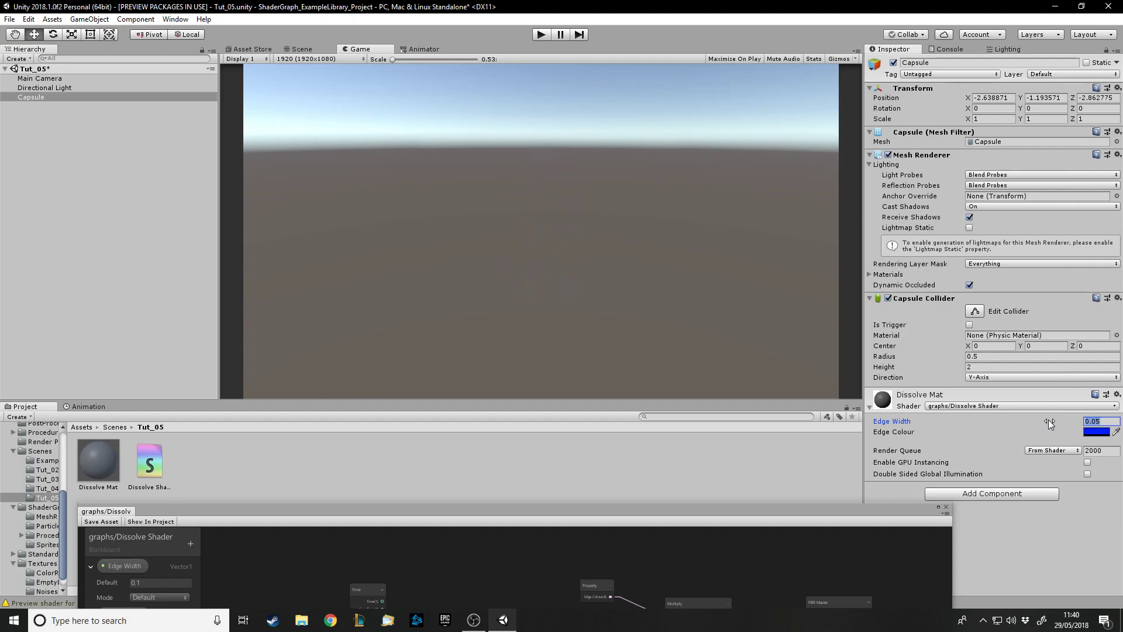
# Step: Test the material's Edge Width at 1 and 0.5, and settle on 0.1
pyautogui.write('1')
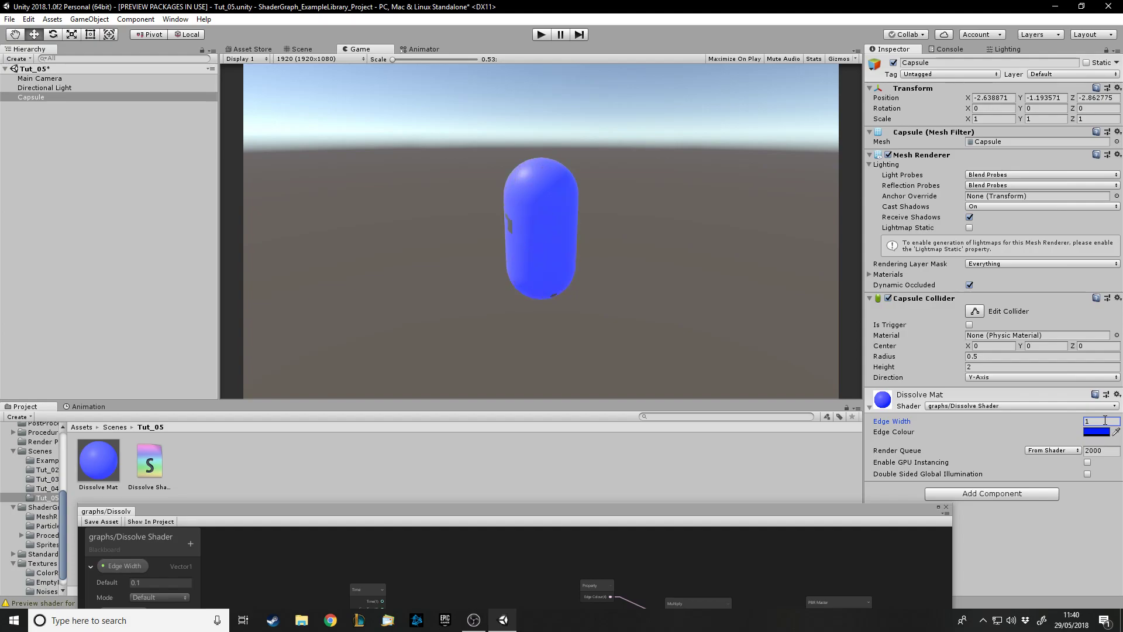
pyautogui.click(1112, 420)
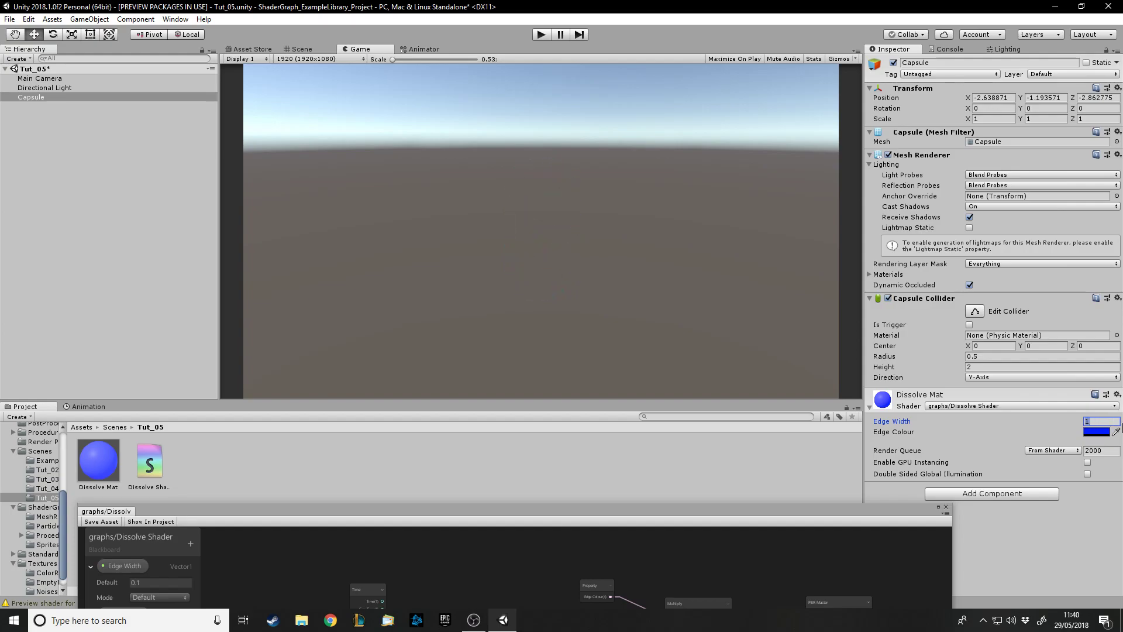
pyautogui.write('0.5')
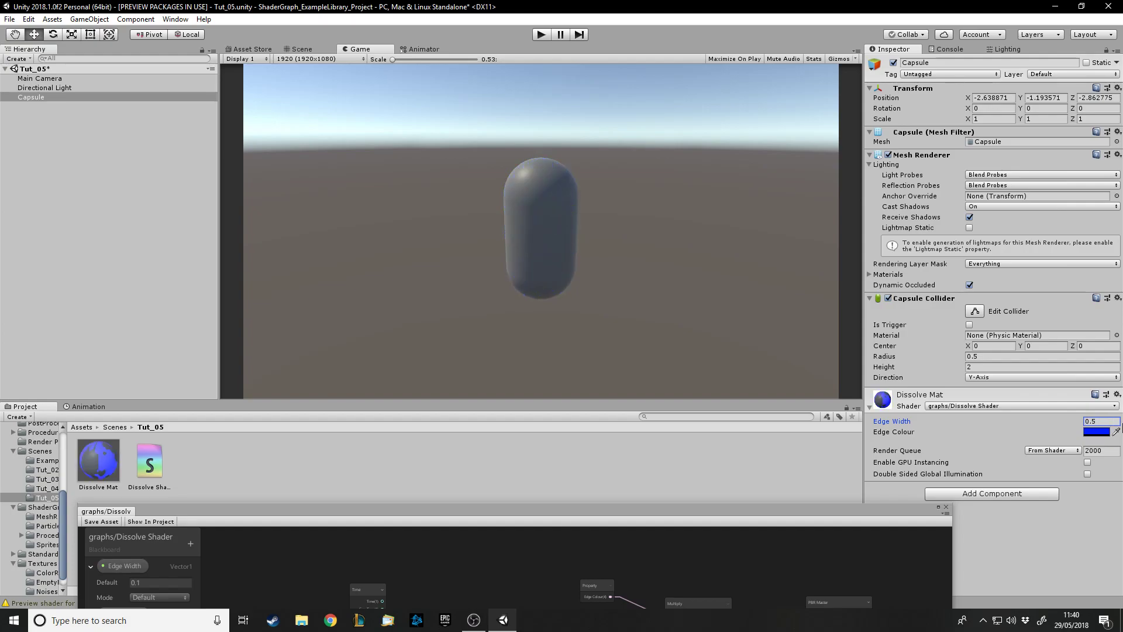
pyautogui.click(1118, 420)
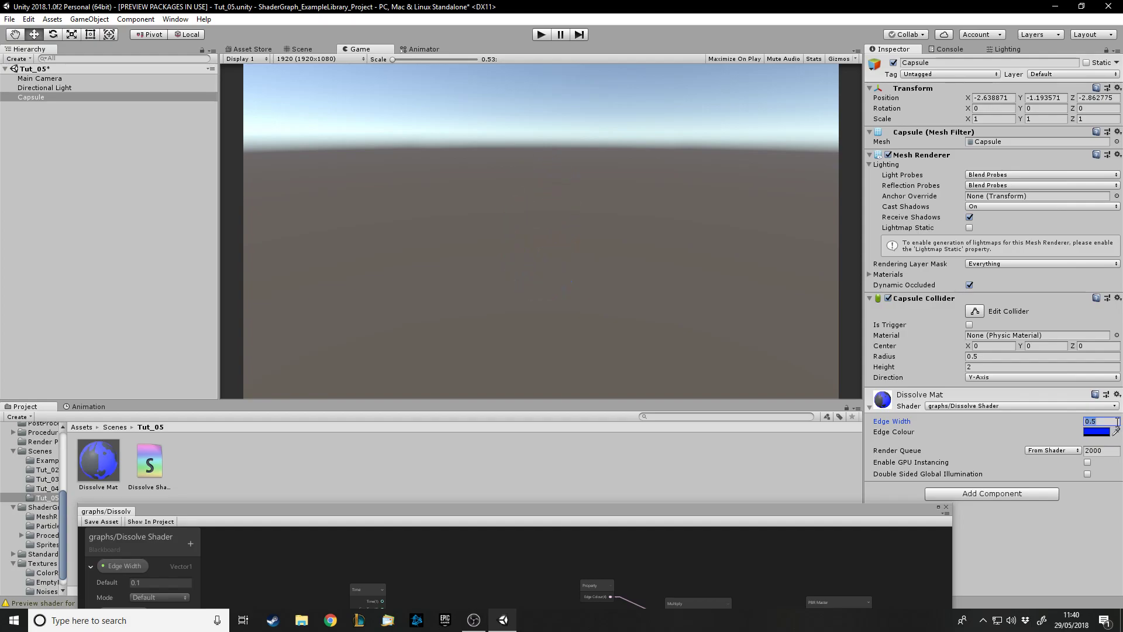
pyautogui.write('0.1')
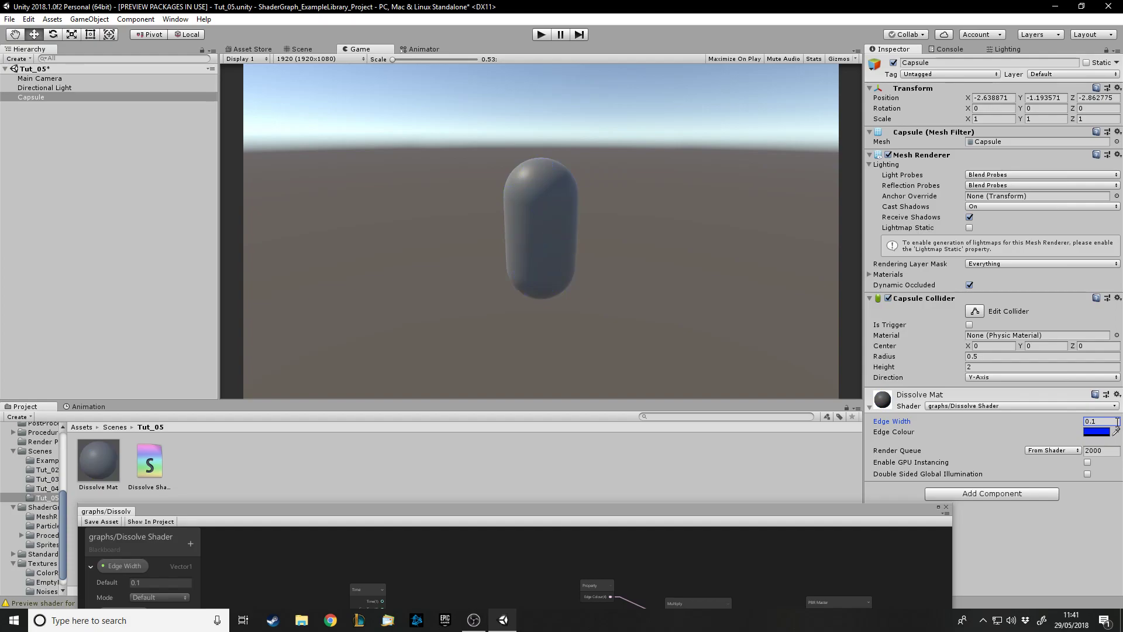
# Step: Change the material's Edge Colour to magenta pink, hex FF00BF
pyautogui.click(1096, 438)
pyautogui.moveTo(228, 219)
pyautogui.mouseDown()
pyautogui.moveTo(251, 202)
pyautogui.moveTo(186, 109)
pyautogui.moveTo(111, 170)
pyautogui.moveTo(186, 244)
pyautogui.moveTo(276, 204)
pyautogui.moveTo(258, 138)
pyautogui.moveTo(162, 89)
pyautogui.moveTo(121, 145)
pyautogui.moveTo(156, 228)
pyautogui.moveTo(247, 221)
pyautogui.moveTo(262, 159)
pyautogui.moveTo(167, 117)
pyautogui.moveTo(139, 182)
pyautogui.moveTo(222, 230)
pyautogui.moveTo(229, 134)
pyautogui.moveTo(143, 196)
pyautogui.moveTo(260, 170)
pyautogui.moveTo(252, 153)
pyautogui.moveTo(243, 217)
pyautogui.mouseUp()
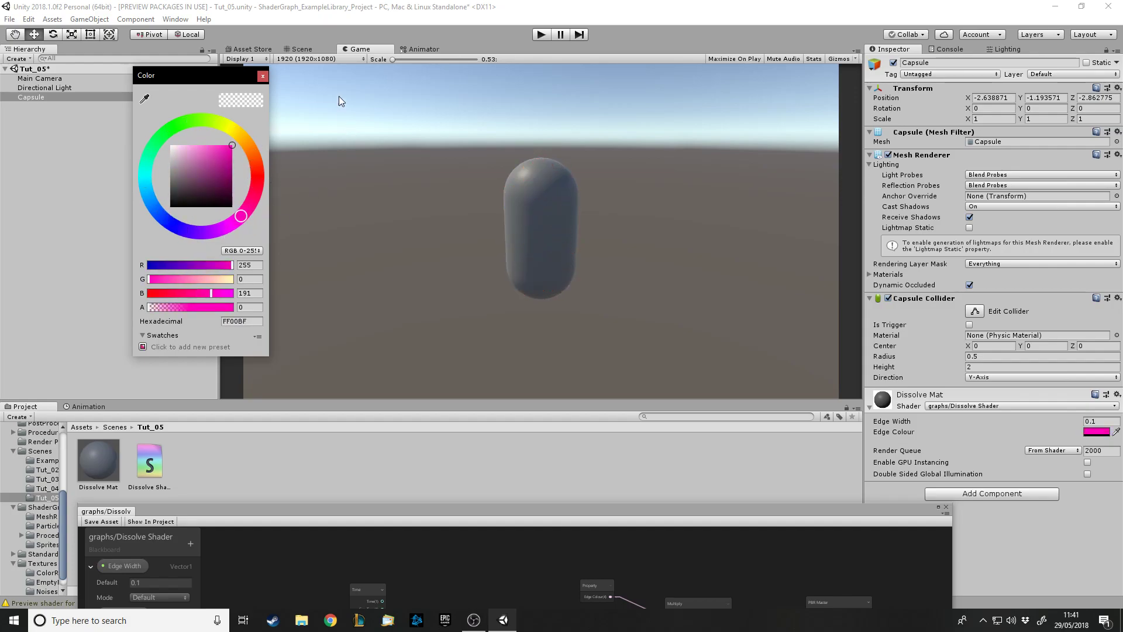
pyautogui.click(263, 76)
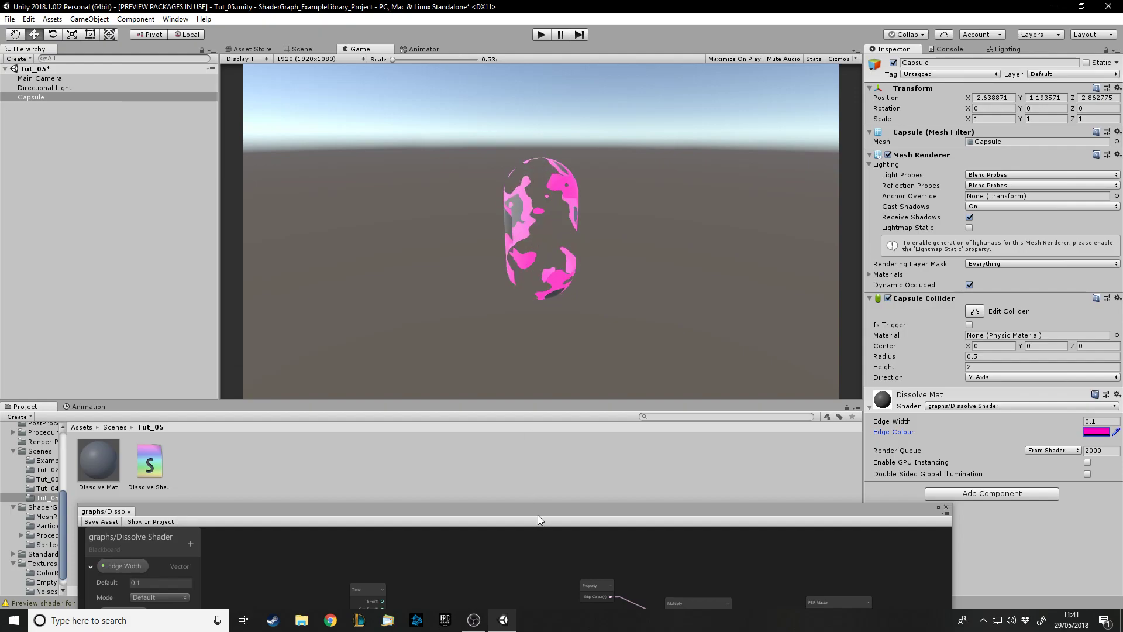
# Step: Bring the shader graph back into view and delete the Time node
pyautogui.moveTo(539, 512); pyautogui.dragTo(565, 89)
pyautogui.click(611, 142)
pyautogui.scroll(3, 581, 254)
pyautogui.scroll(-1, 581, 254)
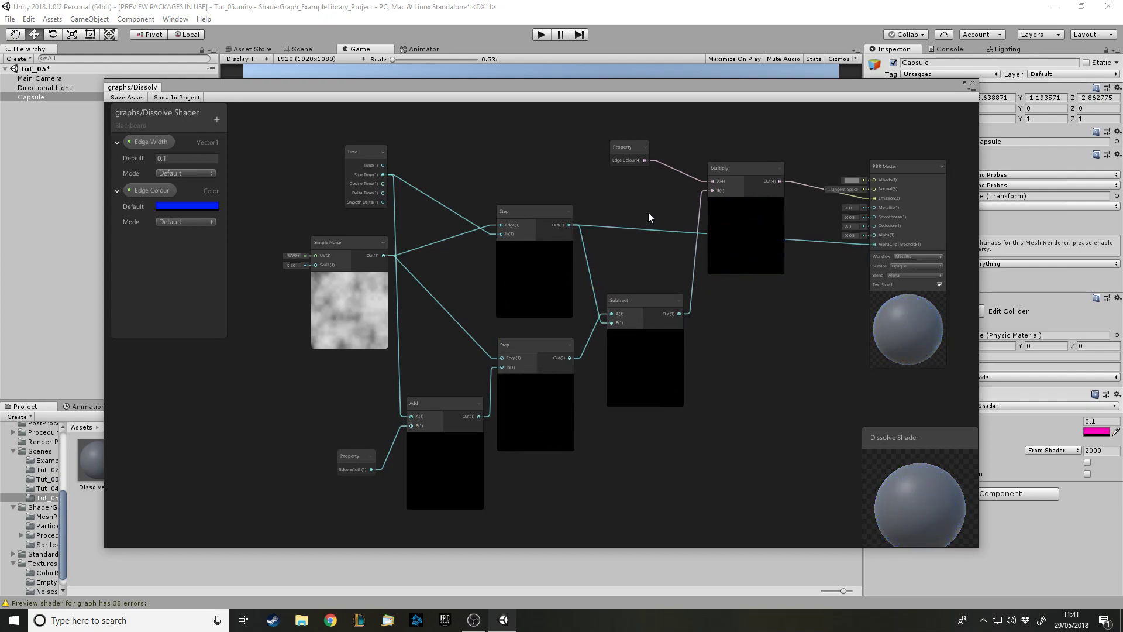
pyautogui.click(370, 157)
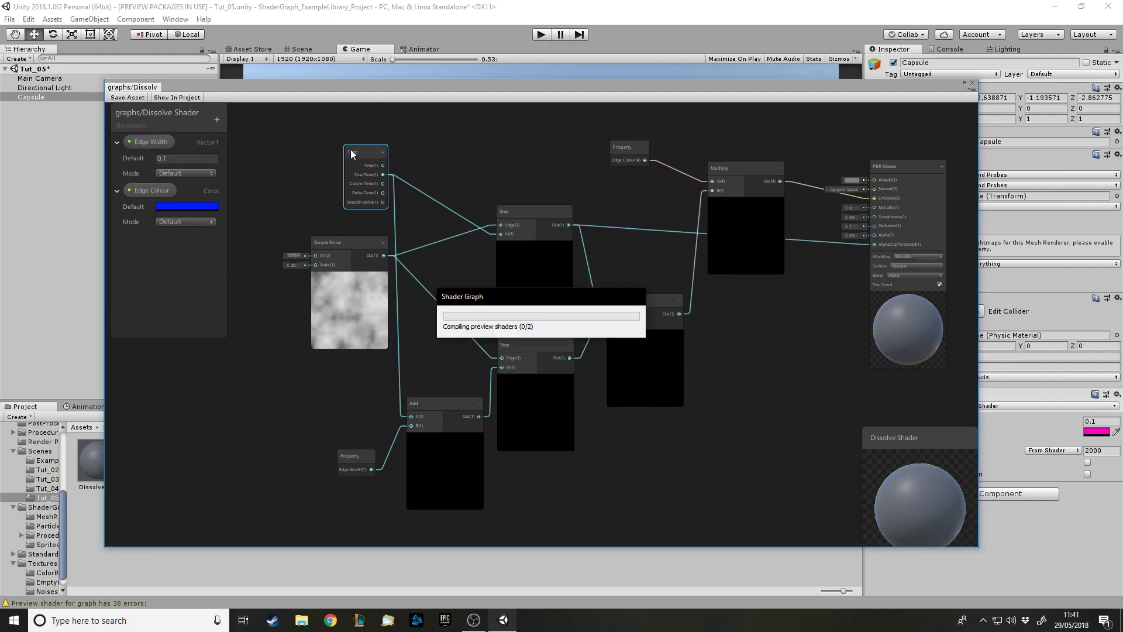
pyautogui.press('Delete')
# Step: Add a Vector1 property named Dissolve Value and set its mode to Slider
pyautogui.click(217, 120)
pyautogui.click(243, 125)
pyautogui.write('Dissolve V')
pyautogui.write('aly')
pyautogui.write('ue')
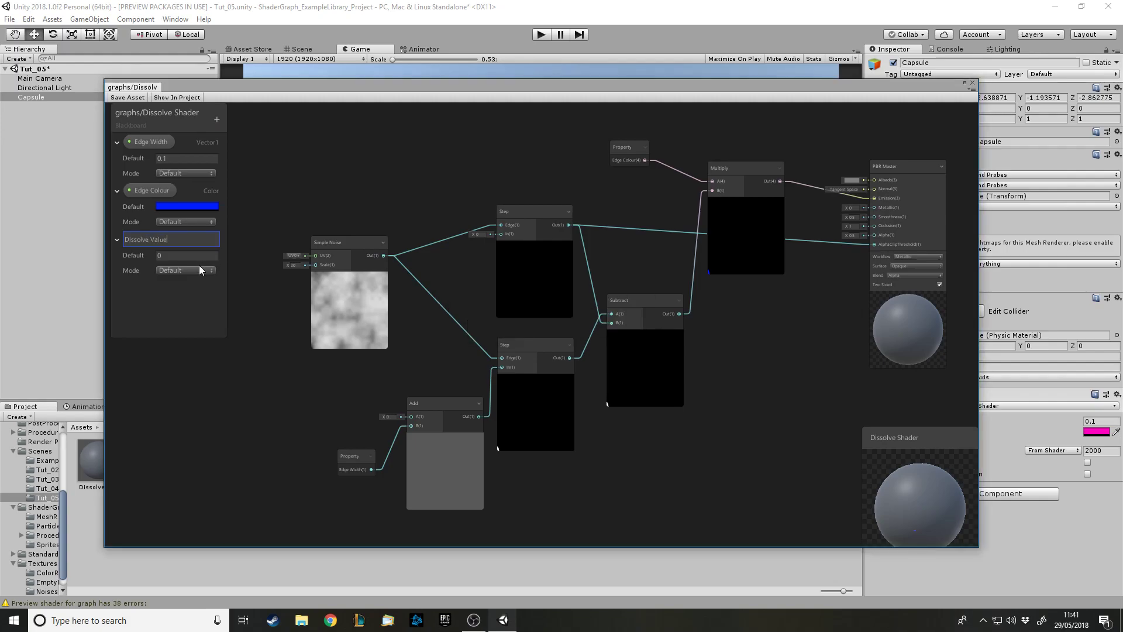
pyautogui.click(199, 270)
pyautogui.click(199, 294)
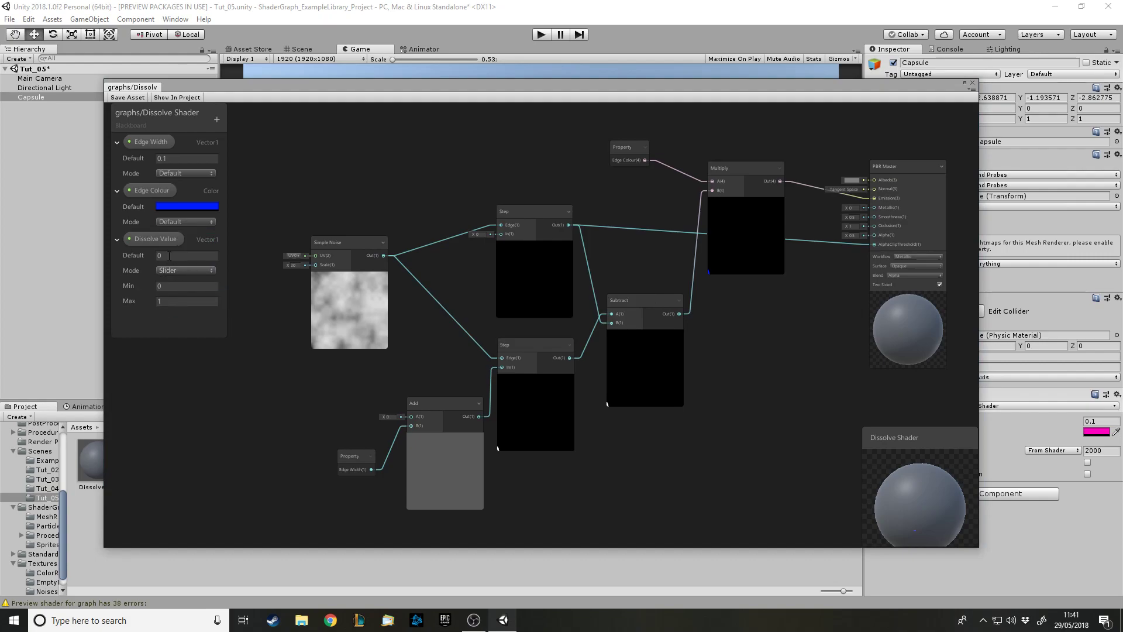
# Step: Place a Dissolve Value node above Simple Noise and connect it to the upper Step's In and the Add node's A
pyautogui.moveTo(378, 153); pyautogui.dragTo(379, 156)
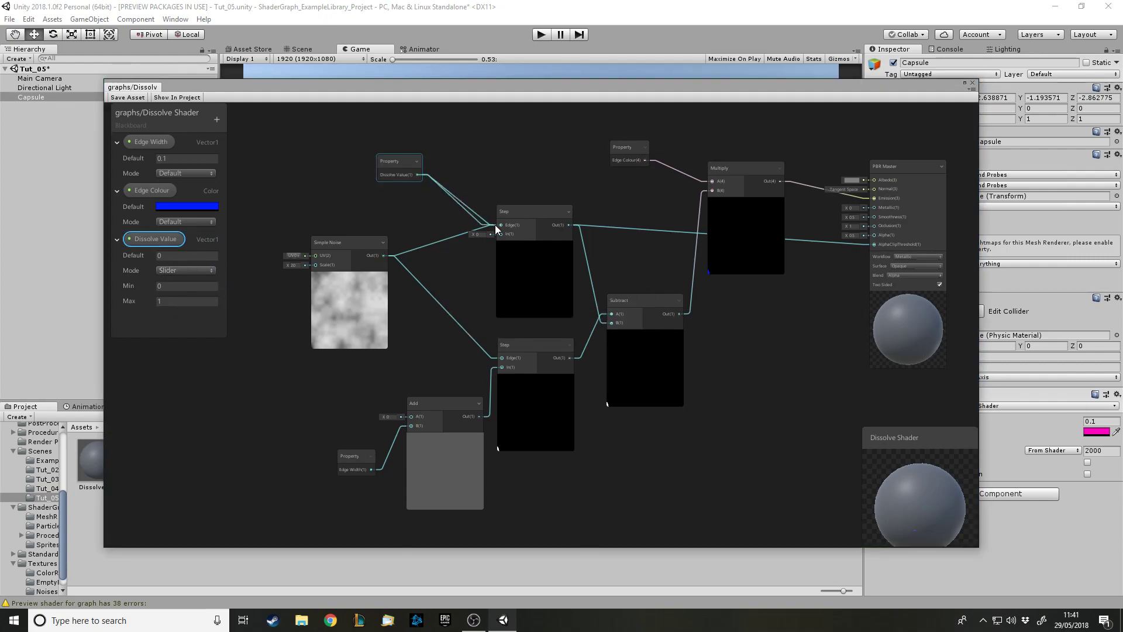
pyautogui.moveTo(495, 224); pyautogui.dragTo(501, 233)
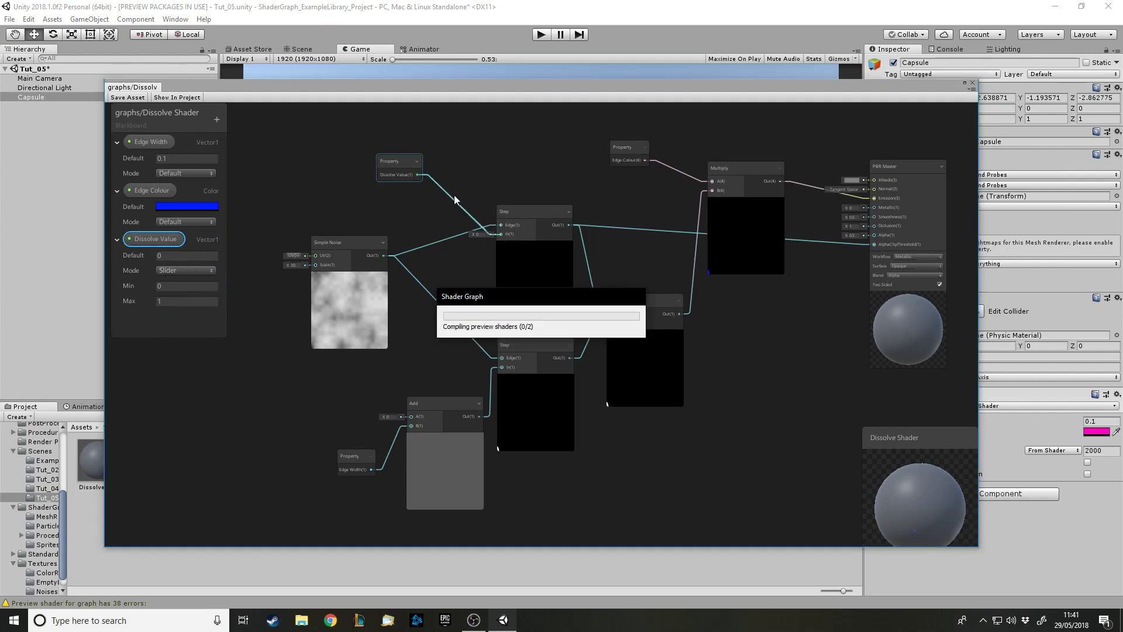
pyautogui.moveTo(419, 174); pyautogui.dragTo(412, 416)
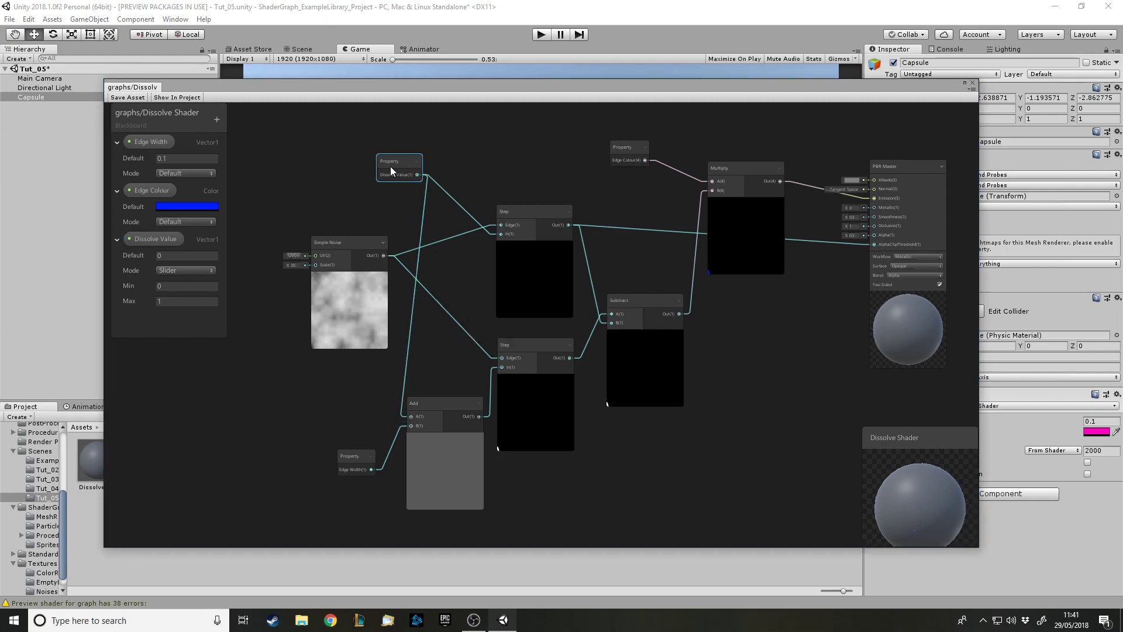
pyautogui.moveTo(391, 166); pyautogui.dragTo(340, 185)
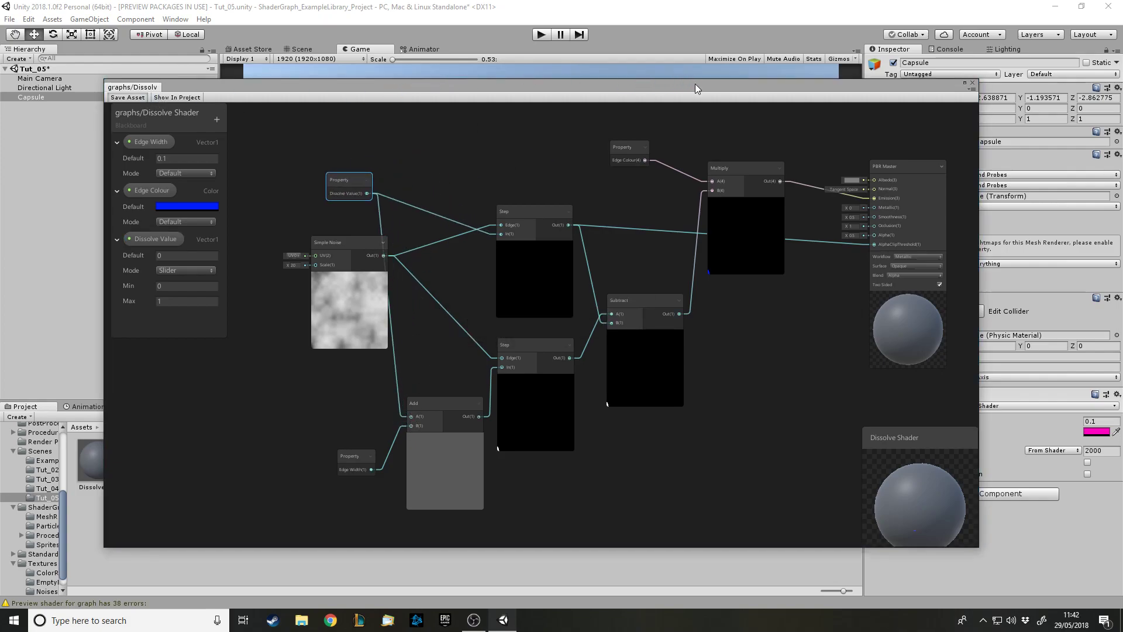
# Step: Uncover the capsule's material settings and raise its Dissolve Value to about 0.095
pyautogui.moveTo(684, 90); pyautogui.dragTo(674, 525)
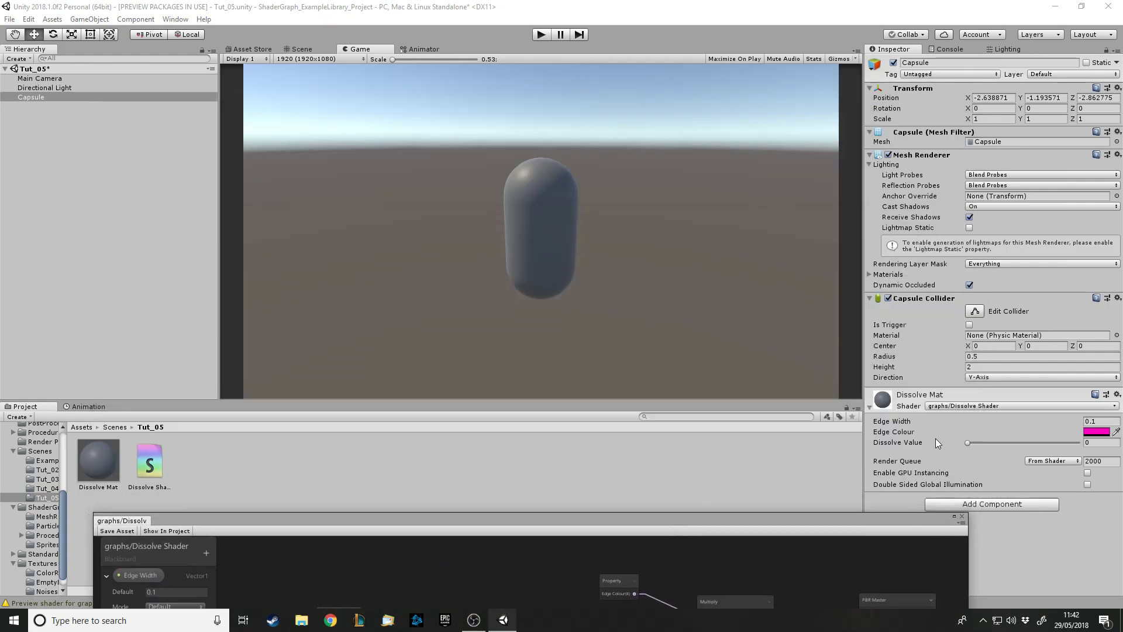
pyautogui.moveTo(967, 443)
pyautogui.mouseDown()
pyautogui.moveTo(1052, 462)
pyautogui.moveTo(960, 465)
pyautogui.moveTo(976, 461)
pyautogui.mouseUp()
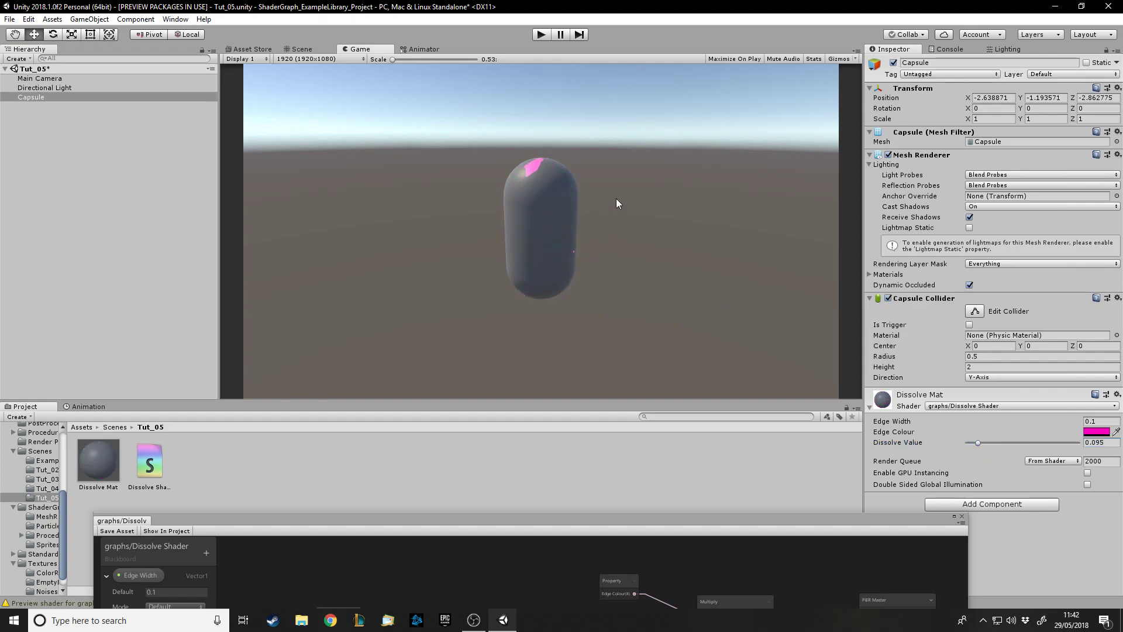
# Step: Examine the dissolve patch on the capsule's rounded top up close in the Scene view
pyautogui.click(302, 49)
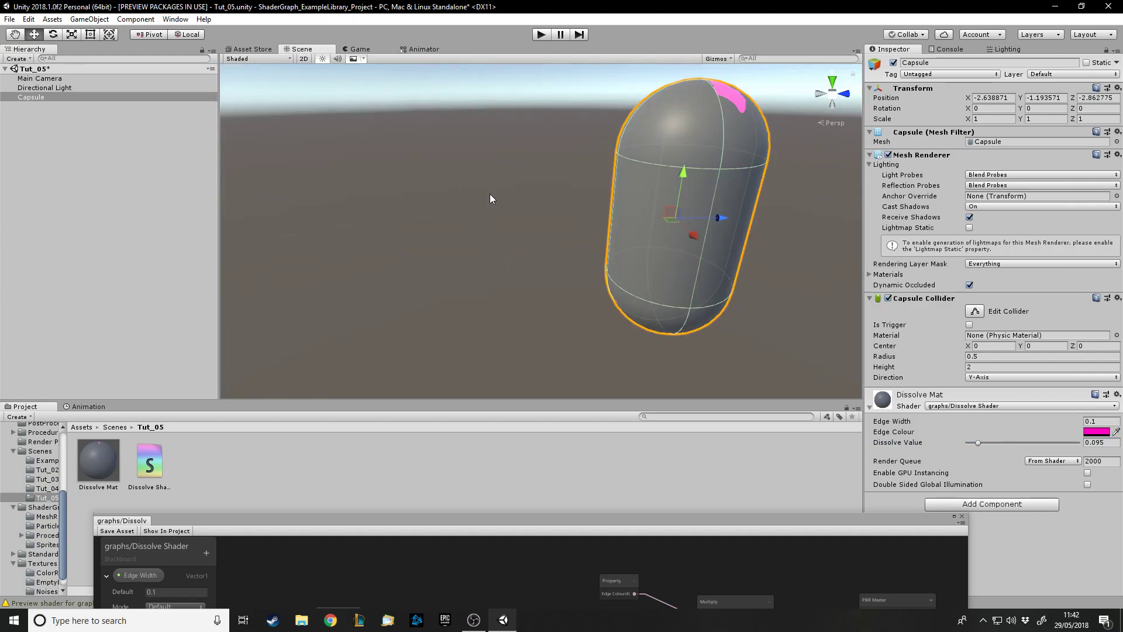
pyautogui.click(751, 205)
pyautogui.moveTo(751, 205); pyautogui.dragTo(529, 343, button='right')
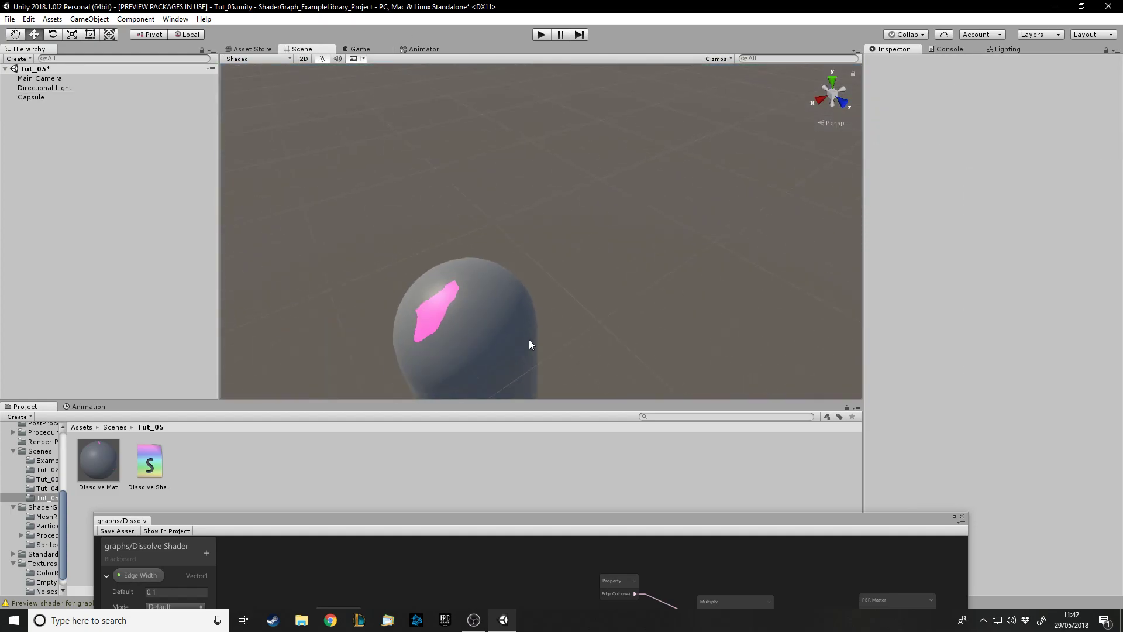
pyautogui.click(529, 344)
pyautogui.keyDown('alt'); pyautogui.moveTo(597, 341); pyautogui.dragTo(602, 251); pyautogui.keyUp('alt')
pyautogui.scroll(4, 602, 251)
pyautogui.scroll(-6, 717, 203)
pyautogui.scroll(4, 735, 251)
pyautogui.scroll(2, 542, 245)
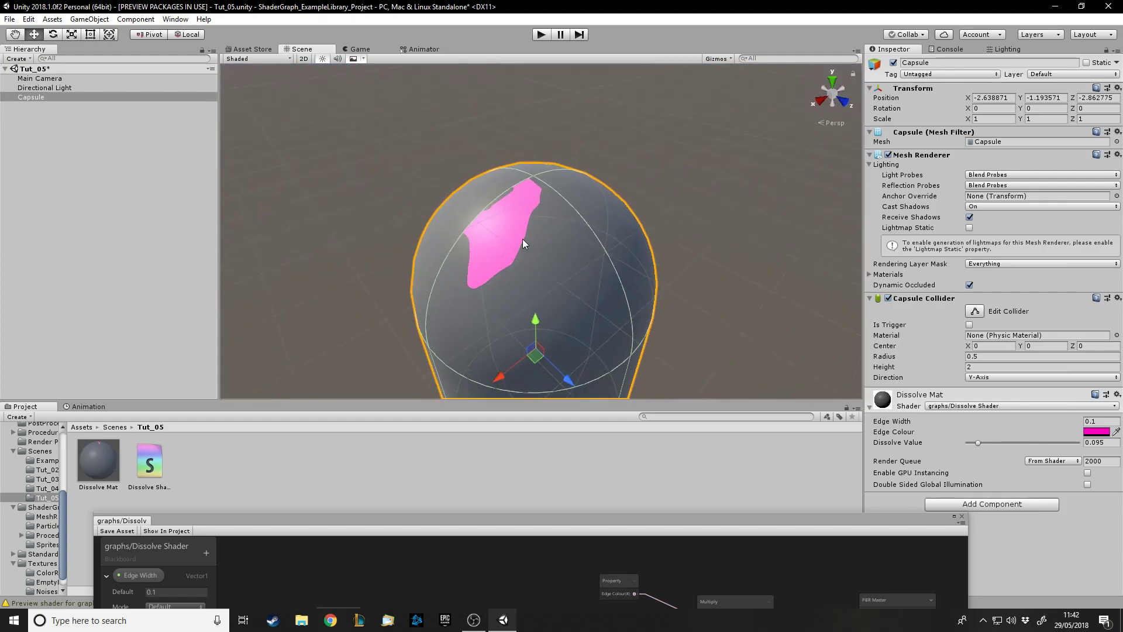
# Step: Set the capsule material's Edge Width to 0.01 and raise its Dissolve Value to about 0.195
pyautogui.moveTo(975, 444); pyautogui.dragTo(978, 448)
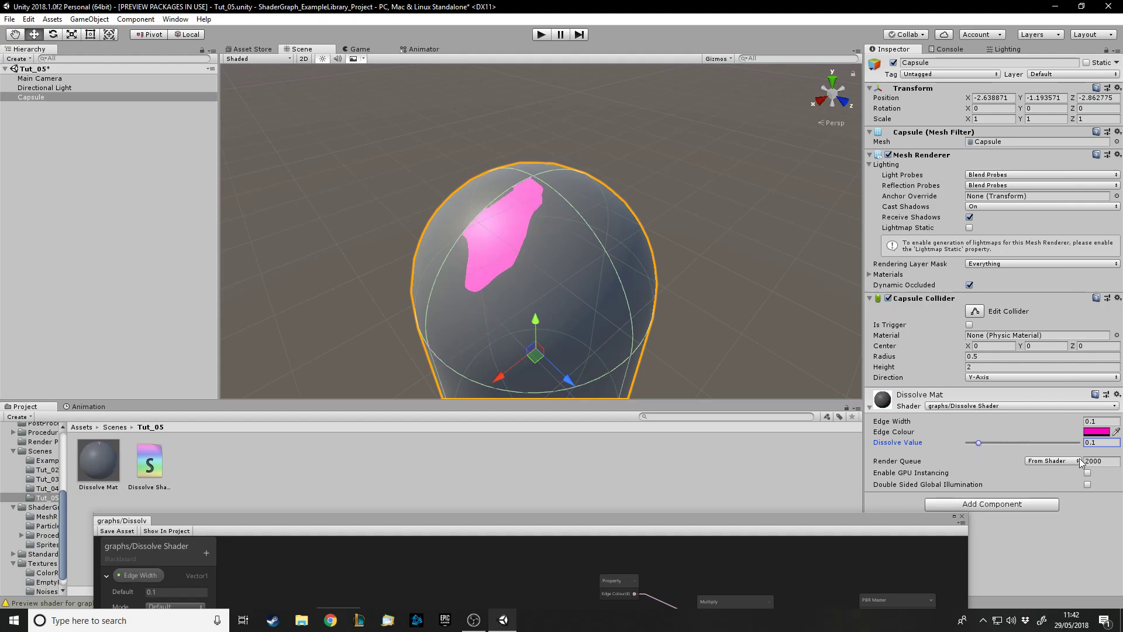
pyautogui.click(1109, 421)
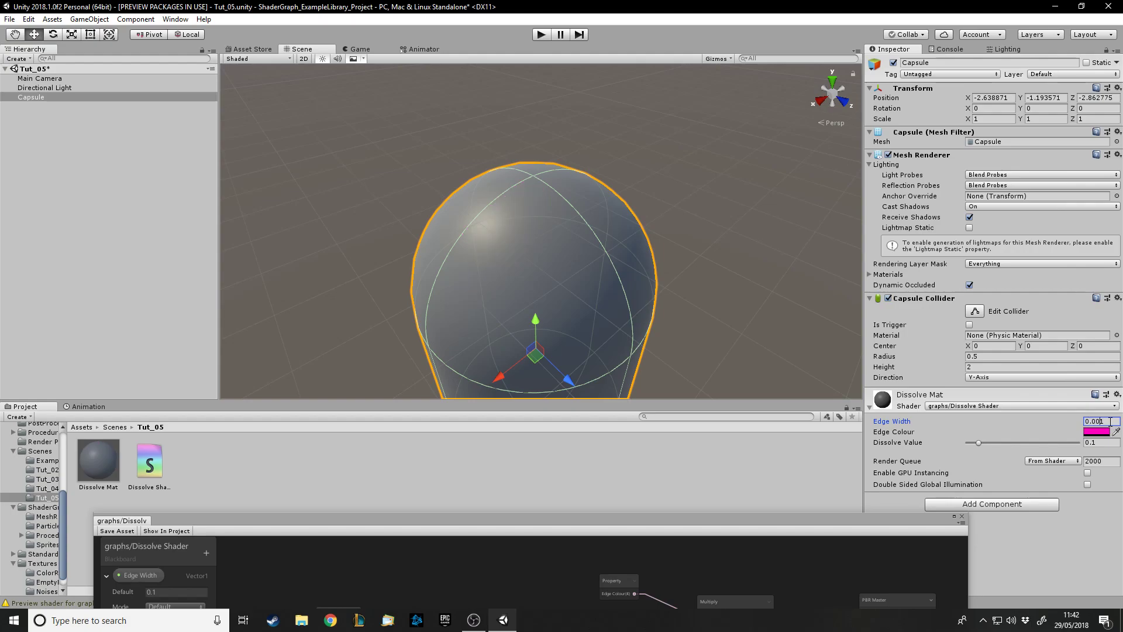
pyautogui.press('BackSpace')
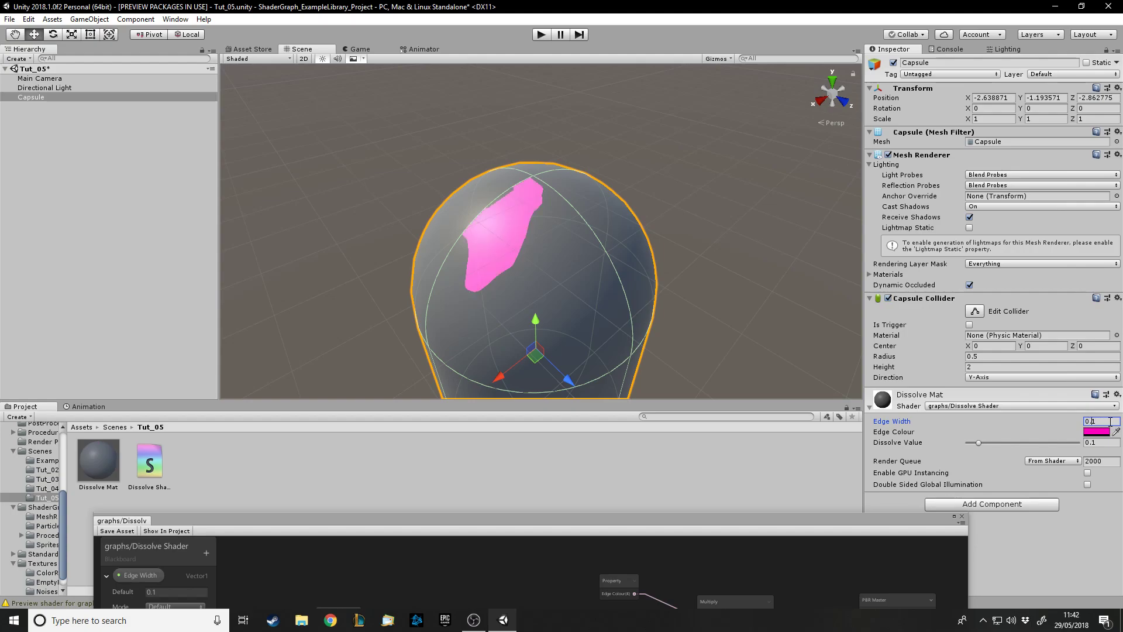
pyautogui.write('0')
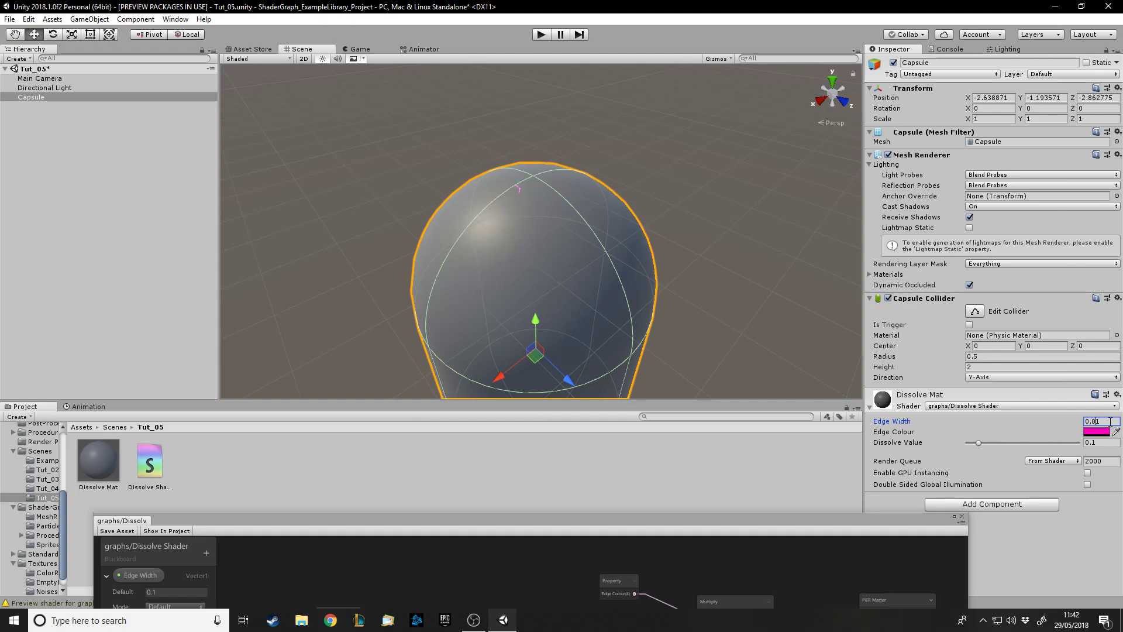
pyautogui.moveTo(978, 444)
pyautogui.mouseDown()
pyautogui.moveTo(998, 444)
pyautogui.moveTo(988, 444)
pyautogui.mouseUp()
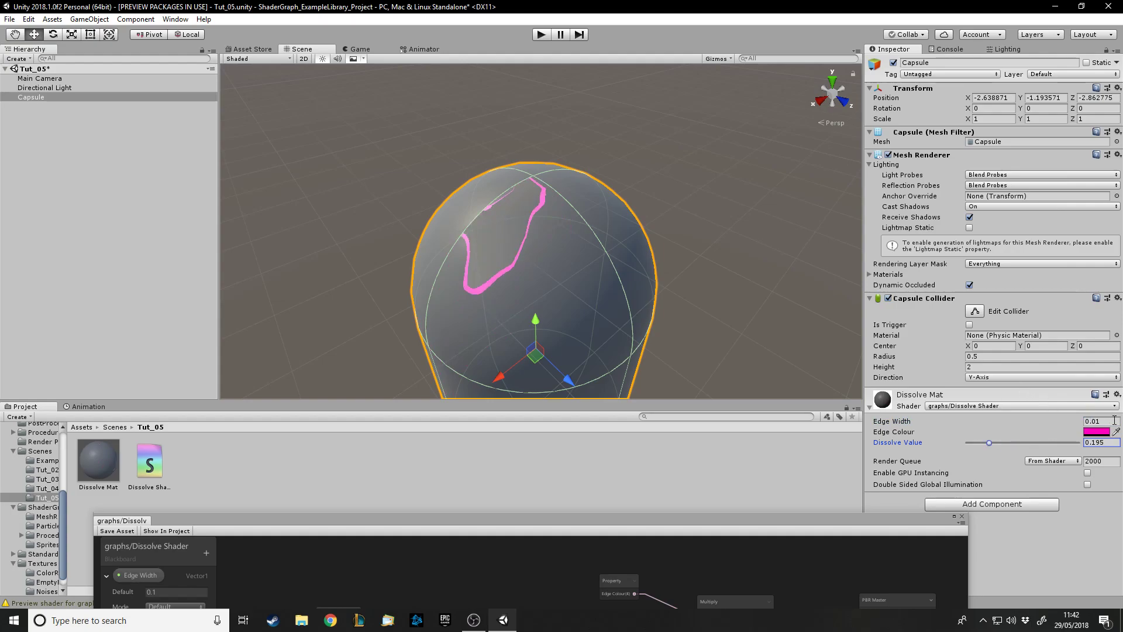
# Step: Widen the dissolve edge by setting the material's Edge Width to 0.2
pyautogui.click(1113, 421)
pyautogui.write('0.0')
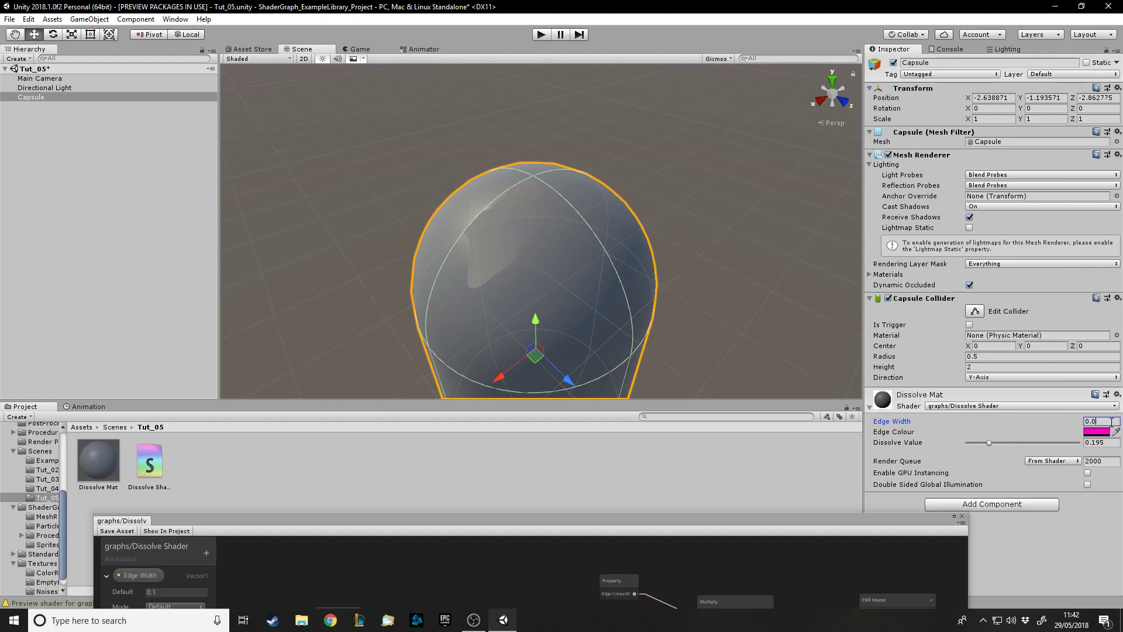
pyautogui.write('2')
pyautogui.press('BackSpace')
pyautogui.press('BackSpace')
pyautogui.write('2')
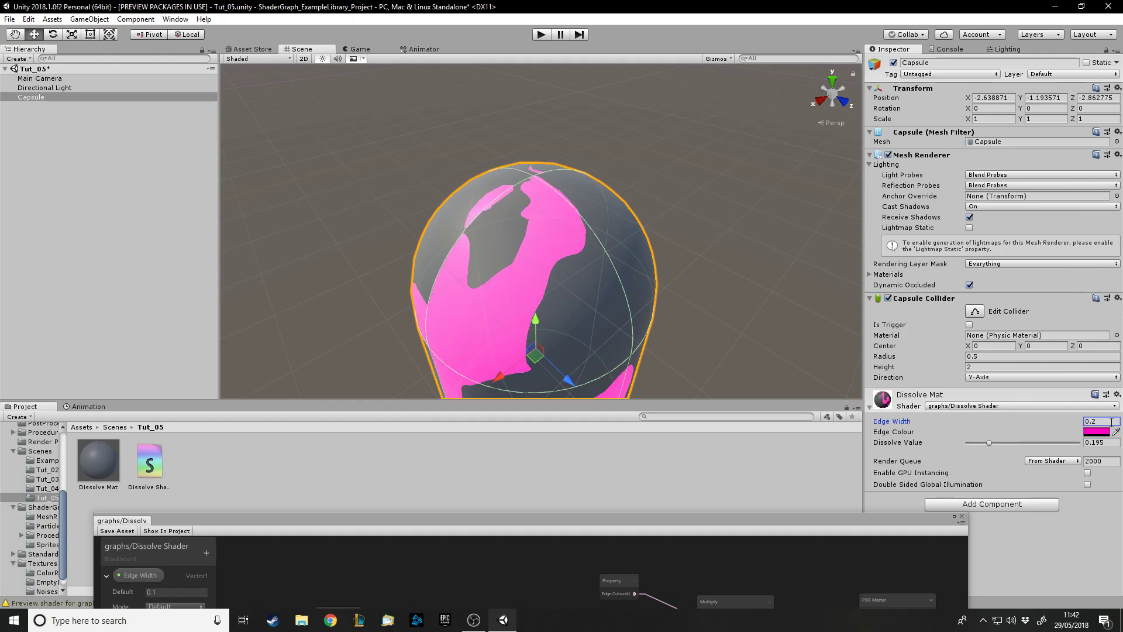
# Step: With the whole capsule in view, set its material's Edge Width to 0.1 and raise the Dissolve Value until large patches dissolve
pyautogui.scroll(-5, 710, 261)
pyautogui.keyDown('alt'); pyautogui.moveTo(709, 261); pyautogui.dragTo(544, 215); pyautogui.keyUp('alt')
pyautogui.scroll(4, 712, 183)
pyautogui.click(688, 187)
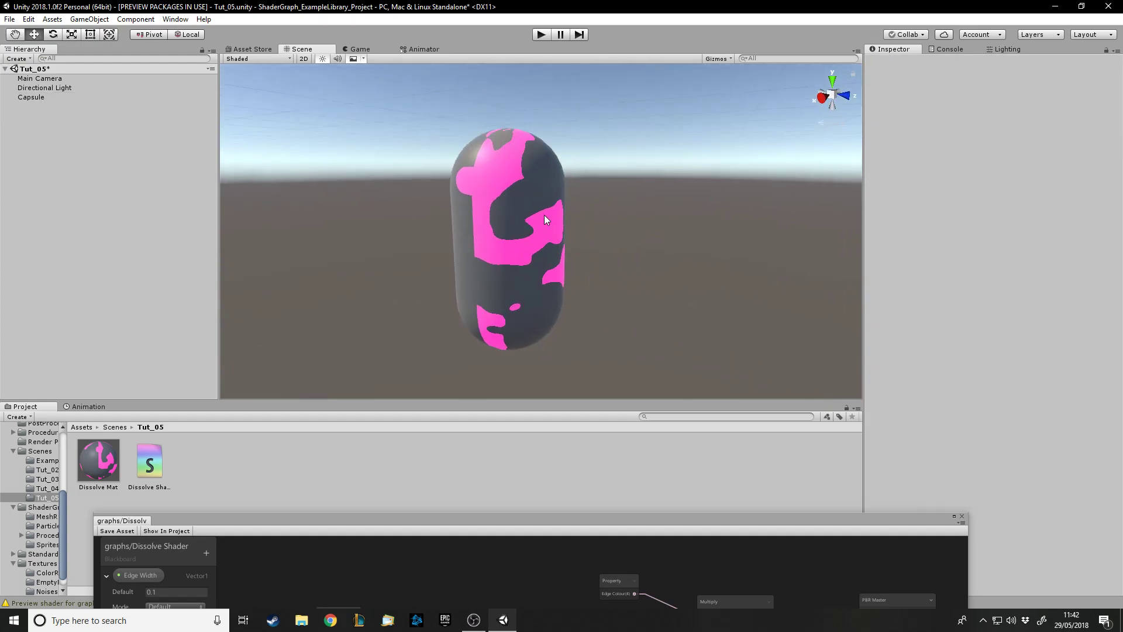
pyautogui.click(544, 216)
pyautogui.moveTo(991, 444)
pyautogui.mouseDown()
pyautogui.moveTo(1061, 445)
pyautogui.moveTo(985, 445)
pyautogui.mouseUp()
pyautogui.click(1105, 422)
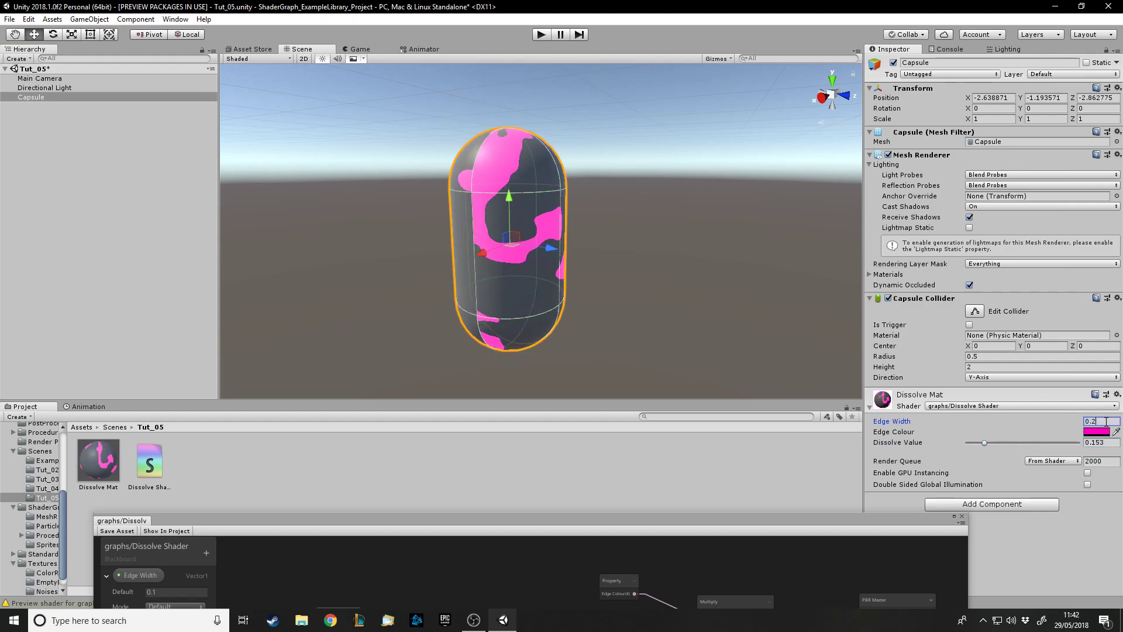
pyautogui.press('BackSpace')
pyautogui.write('1')
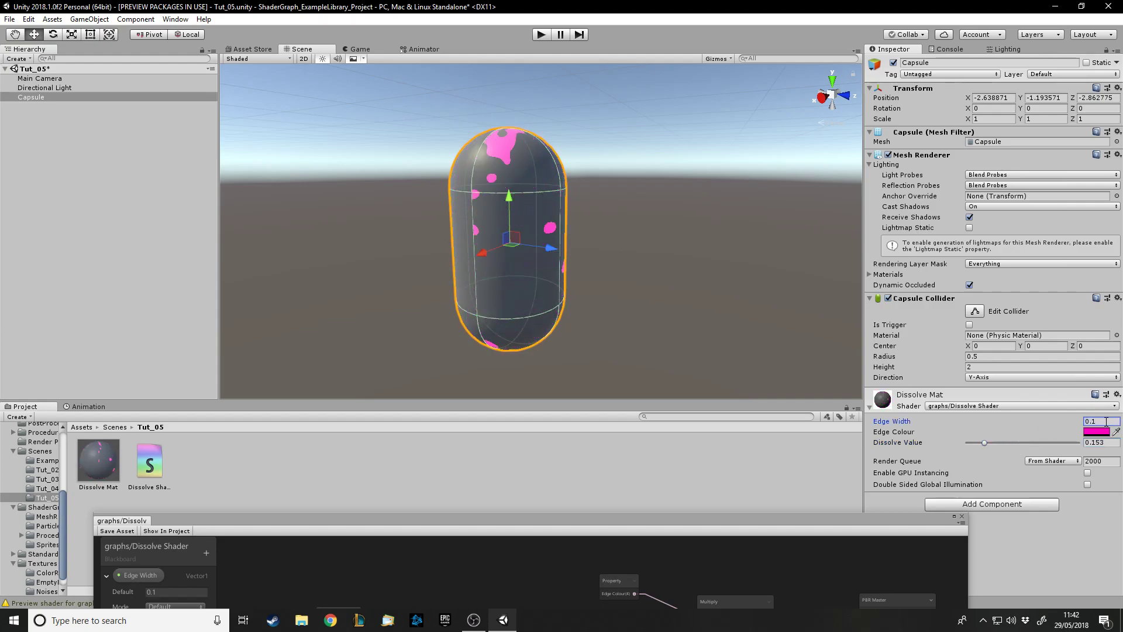
pyautogui.moveTo(984, 443); pyautogui.dragTo(1009, 433)
pyautogui.click(814, 300)
pyautogui.keyDown('alt'); pyautogui.moveTo(815, 300); pyautogui.dragTo(562, 260); pyautogui.keyUp('alt')
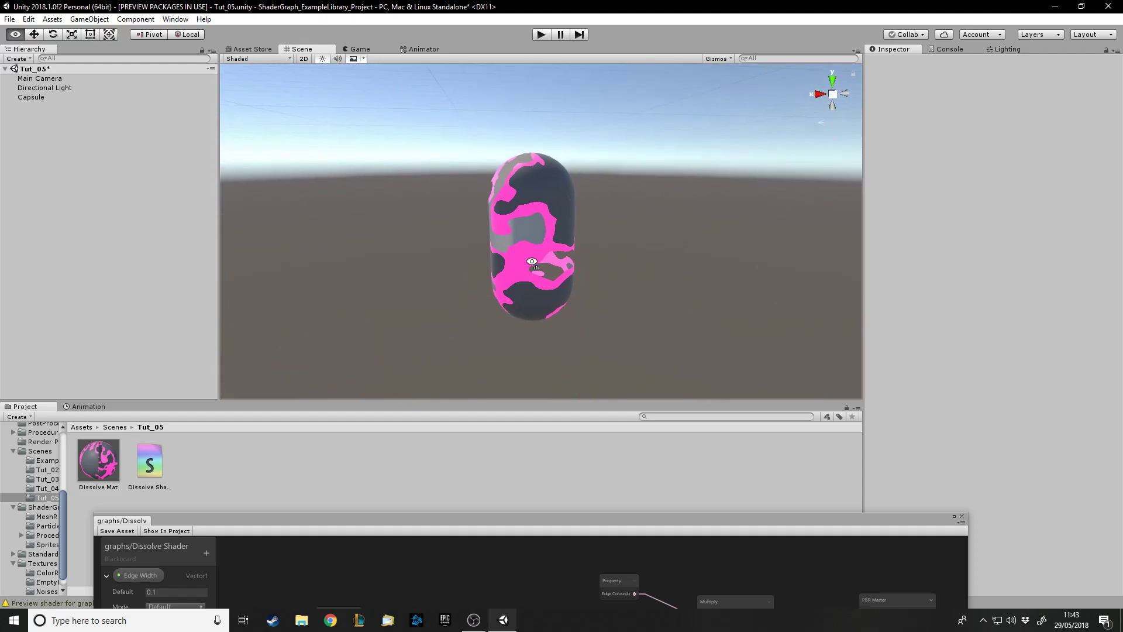
# Step: Bring the Dissolve Shader graph window up over the scene and review the complete node network
pyautogui.click(594, 530)
pyautogui.moveTo(585, 515); pyautogui.dragTo(609, 122)
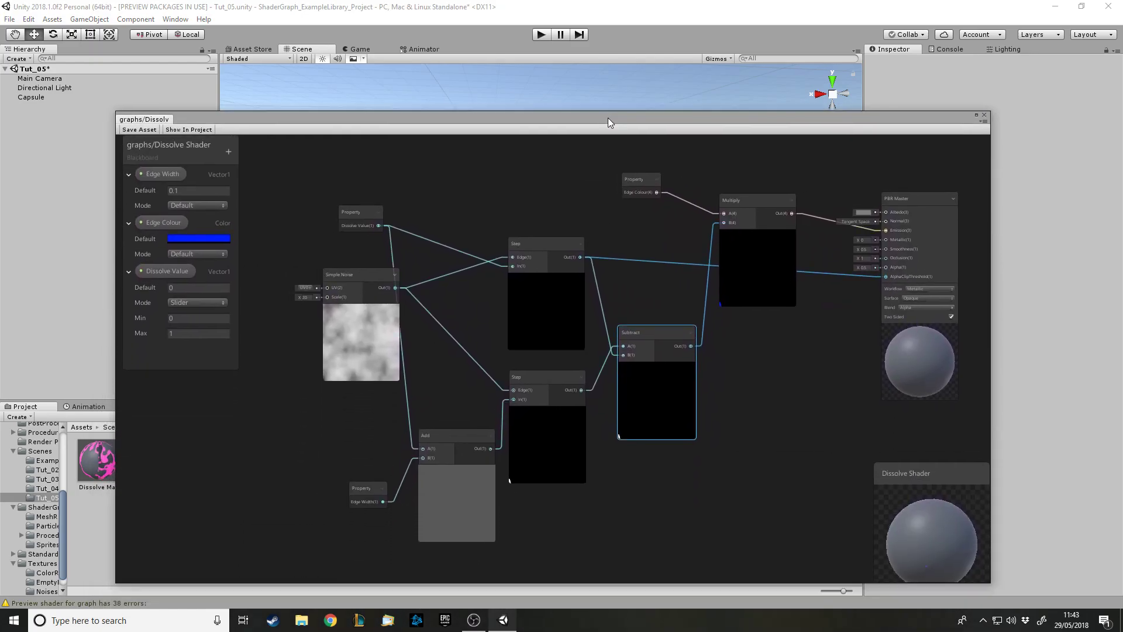
pyautogui.moveTo(391, 123); pyautogui.dragTo(384, 98)
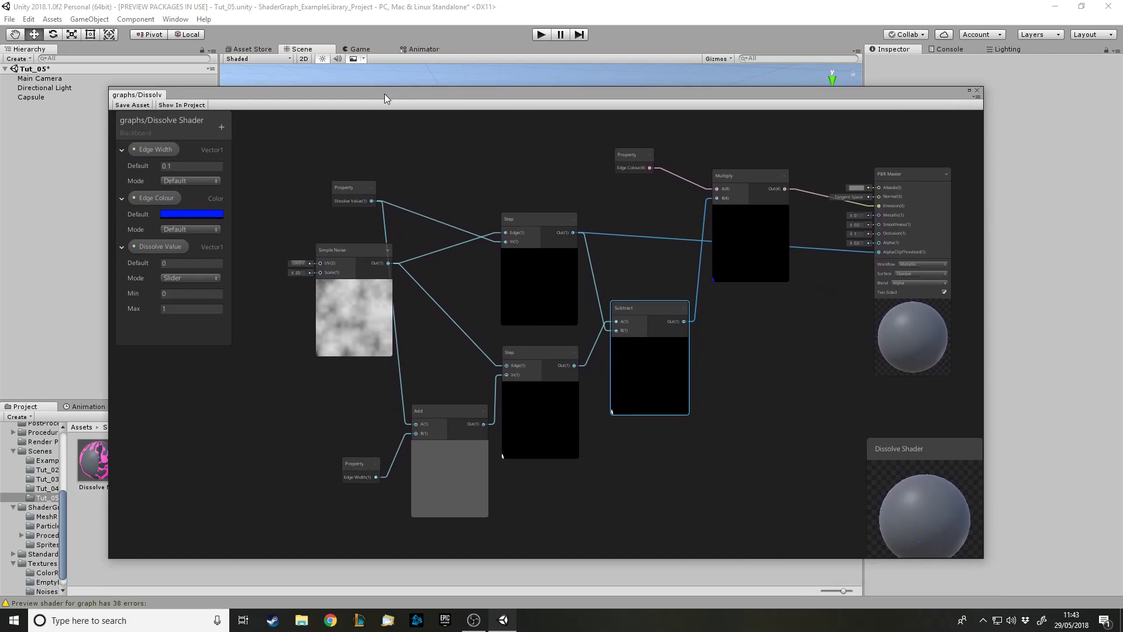
# Step: Lower the shader graph window beneath the capsule and inspect the dissolve effect more closely beside the graph
pyautogui.moveTo(573, 103); pyautogui.dragTo(577, 433)
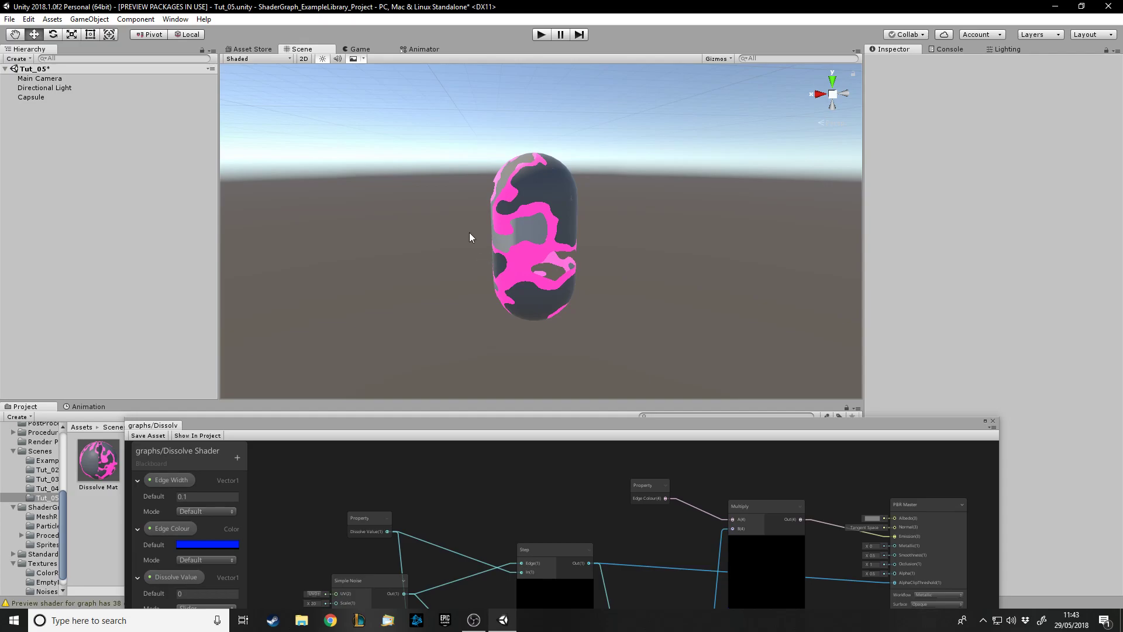
pyautogui.moveTo(272, 422); pyautogui.dragTo(260, 367)
pyautogui.moveTo(381, 374); pyautogui.dragTo(377, 372)
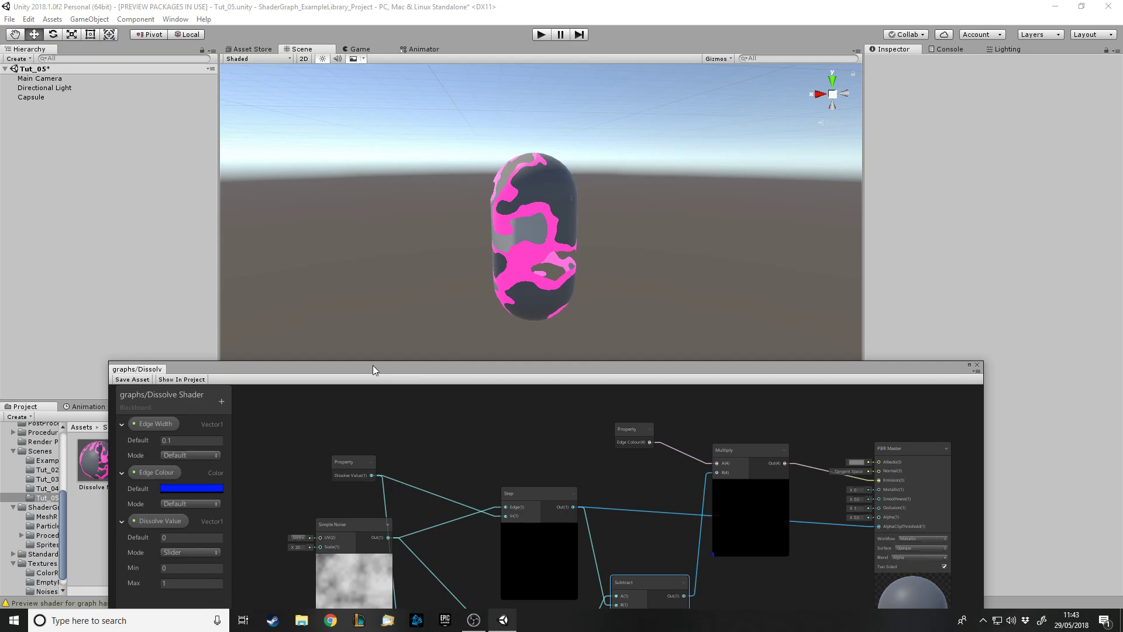
pyautogui.moveTo(381, 367)
pyautogui.mouseDown()
pyautogui.moveTo(395, 363)
pyautogui.moveTo(377, 365)
pyautogui.mouseUp()
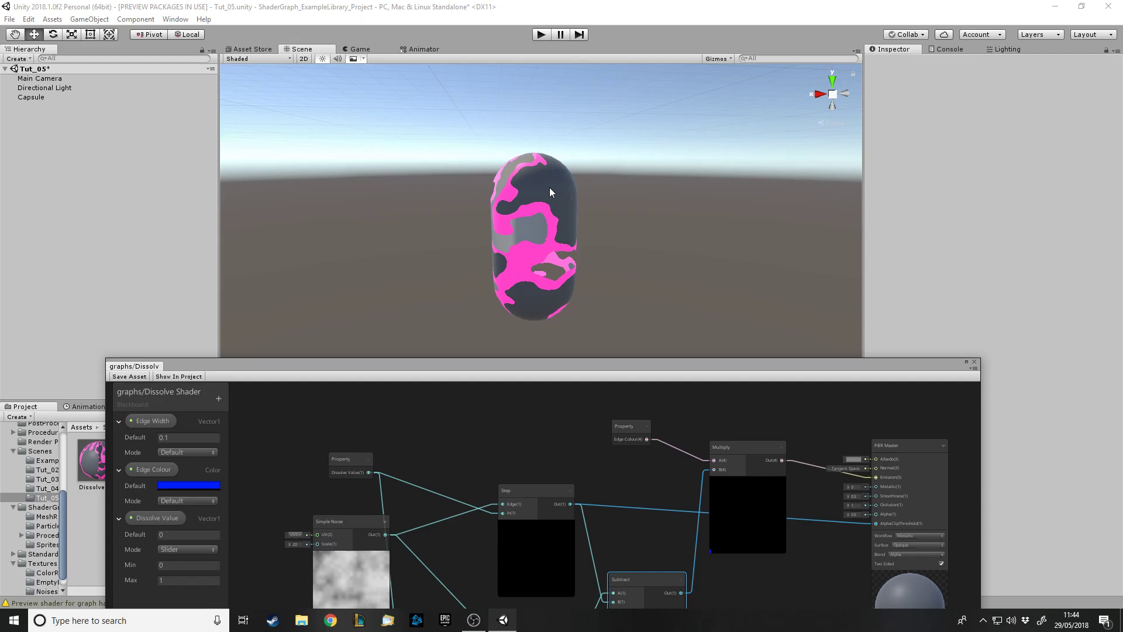
pyautogui.scroll(3, 530, 206)
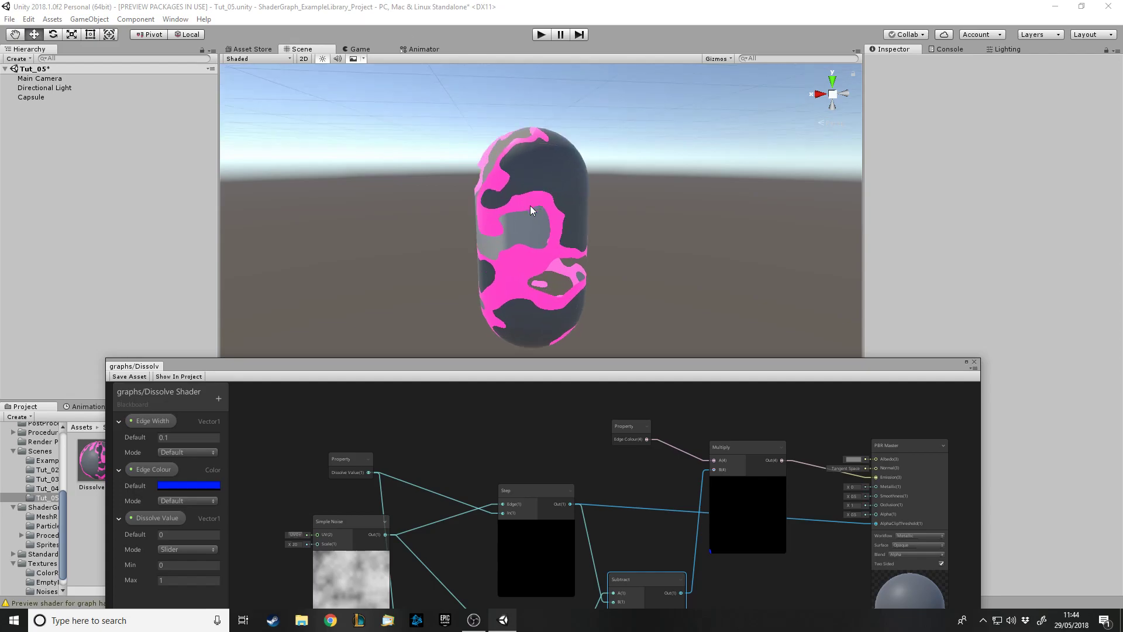